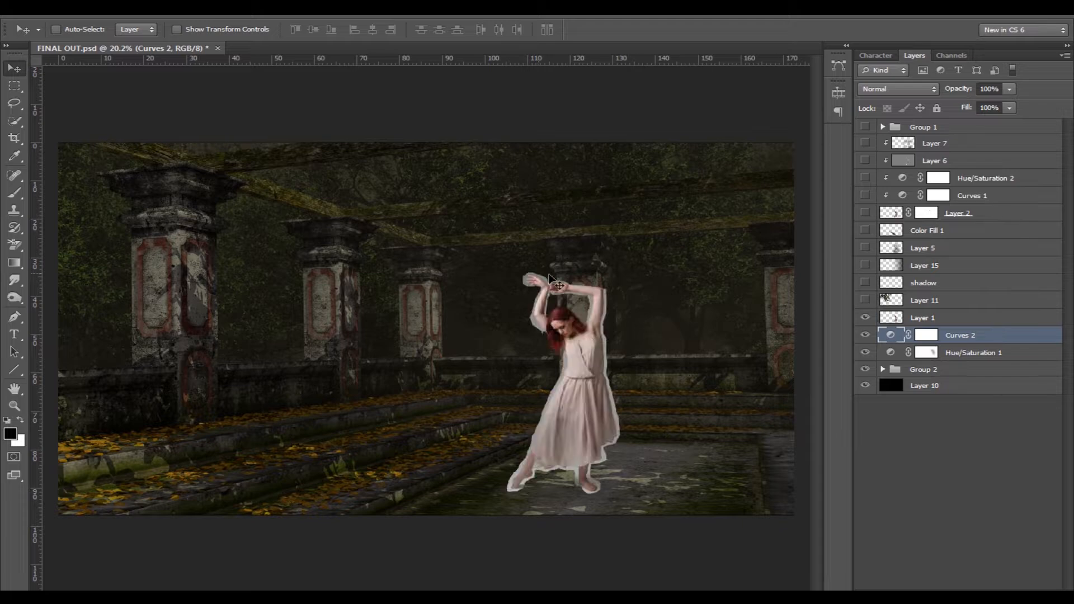
- Hide Layer 1, show Layer 2 with its clipped Curves 1 adjustment, and open that adjustment's settings
left_click(865, 317)
left_click(865, 213)
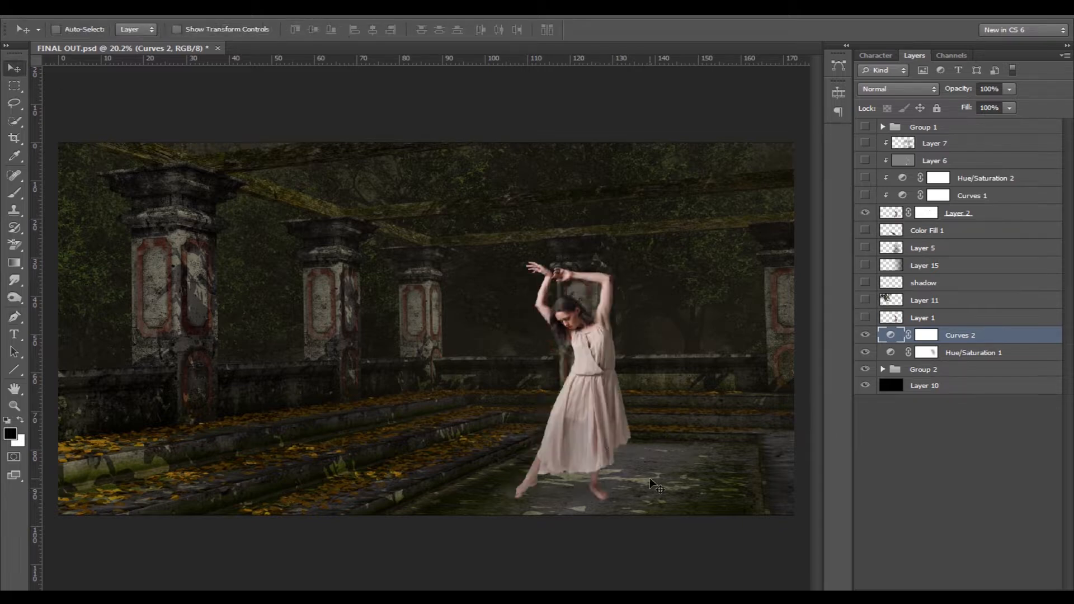
left_click(865, 196)
double_click(902, 195)
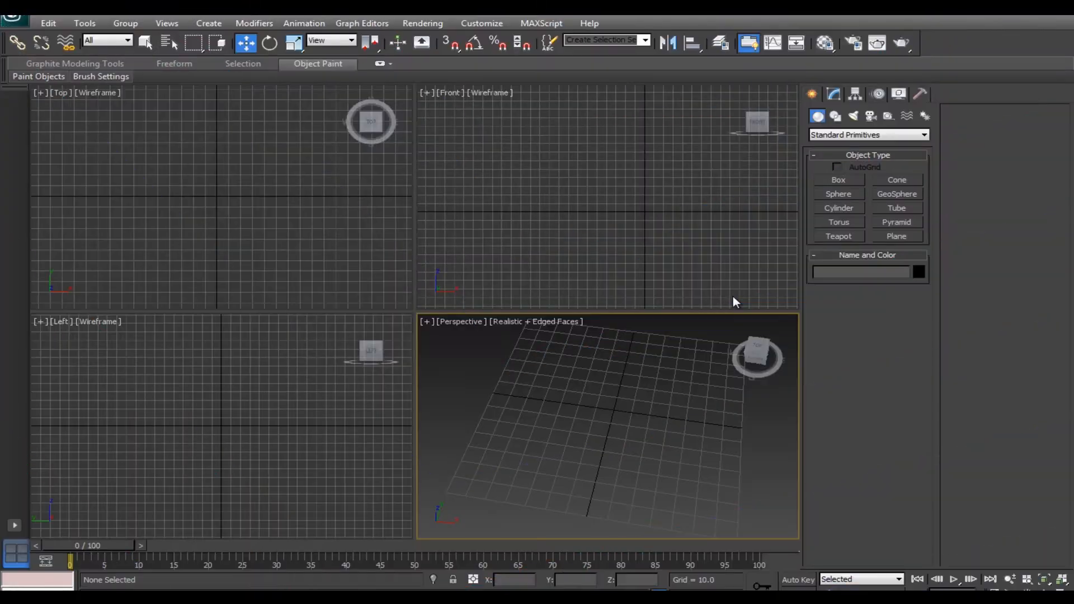
- Switch to 3ds Max and create a plane in the Top view with length 850 and width 300
key("alt+w")
left_click(897, 237)
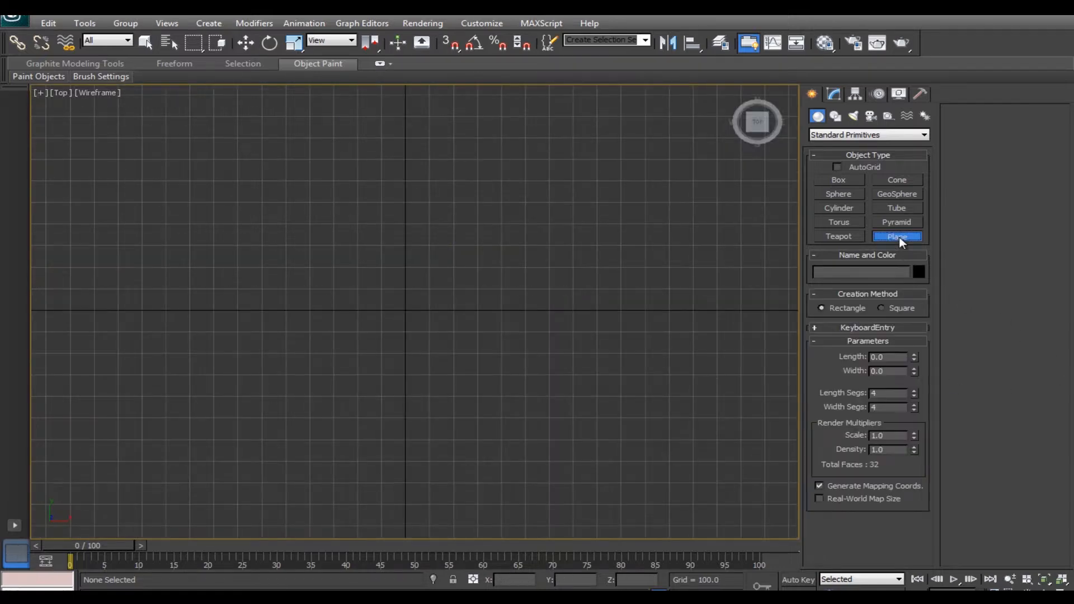
left_click_drag(282, 112, 525, 505)
double_click(888, 357)
type("85")
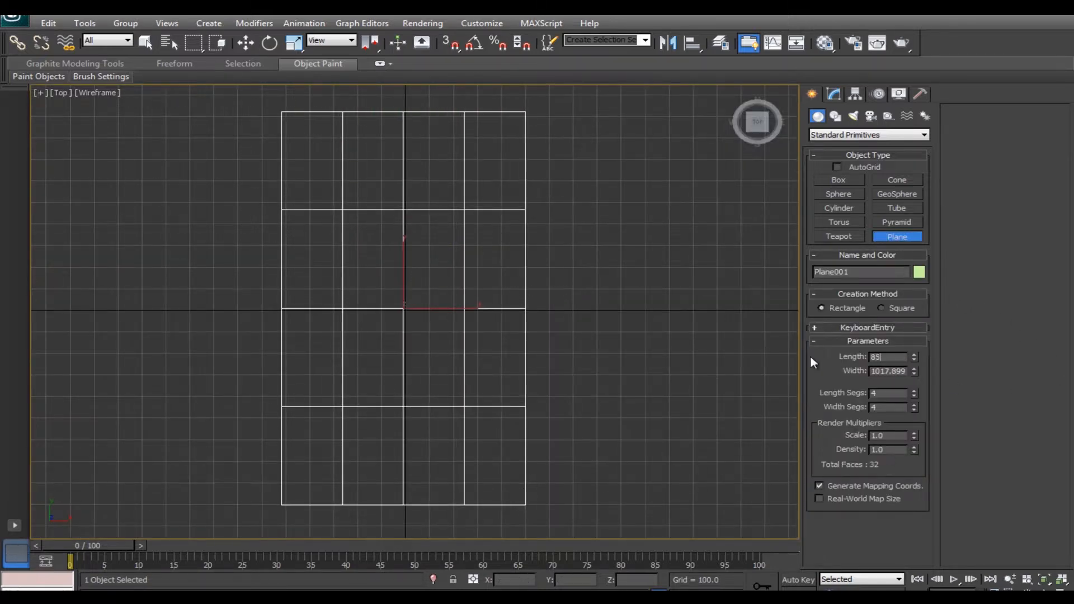
type("0")
key("Return")
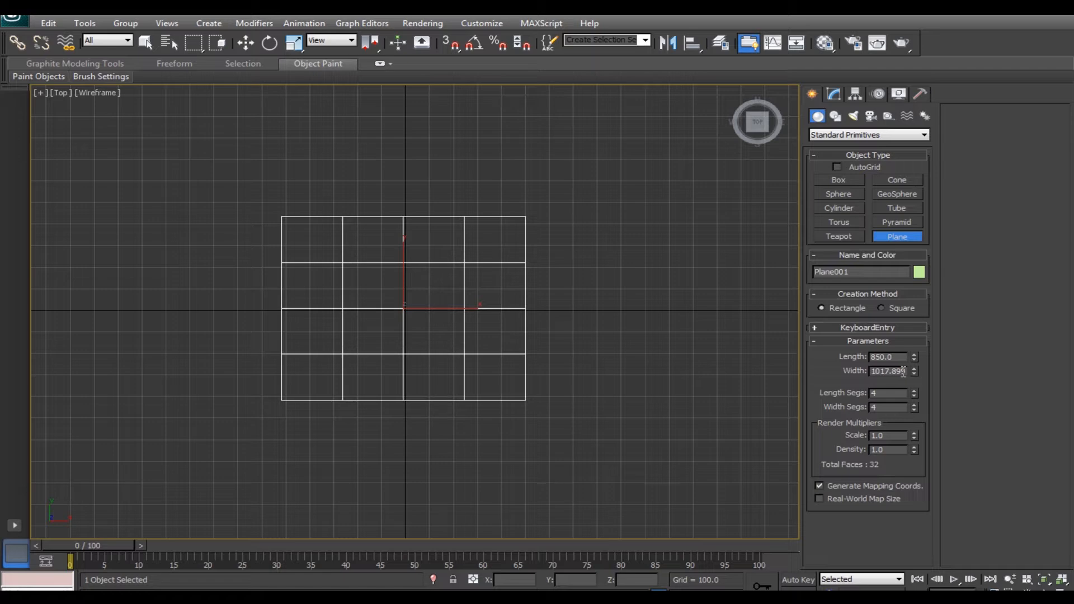
type("300")
key("Tab")
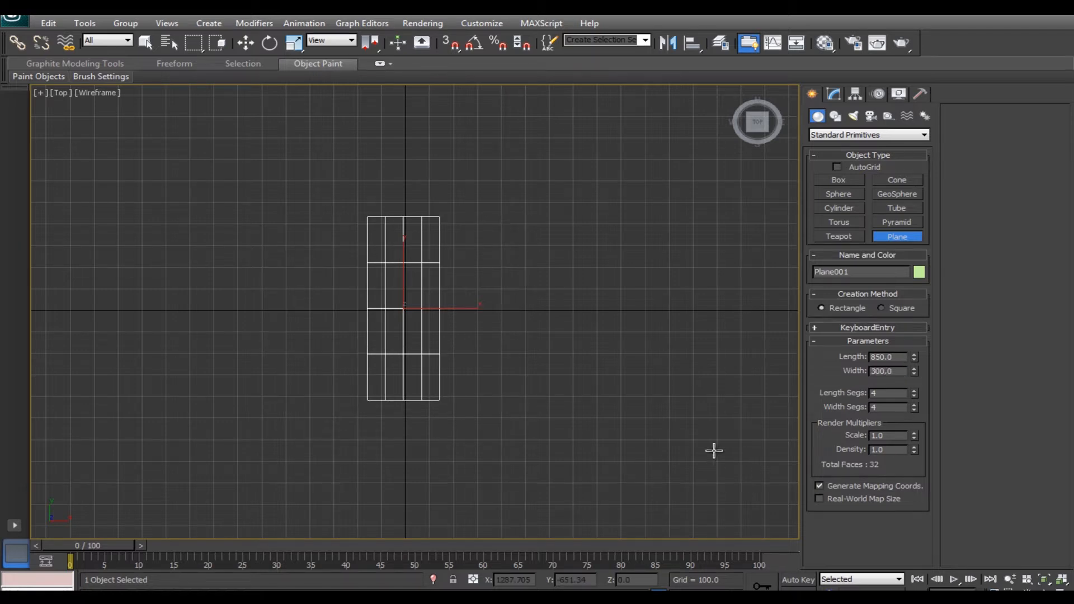
- Set both the plane's length segments and width segments to 1
scroll(712, 449, "up", 2)
type("1")
left_click(888, 407)
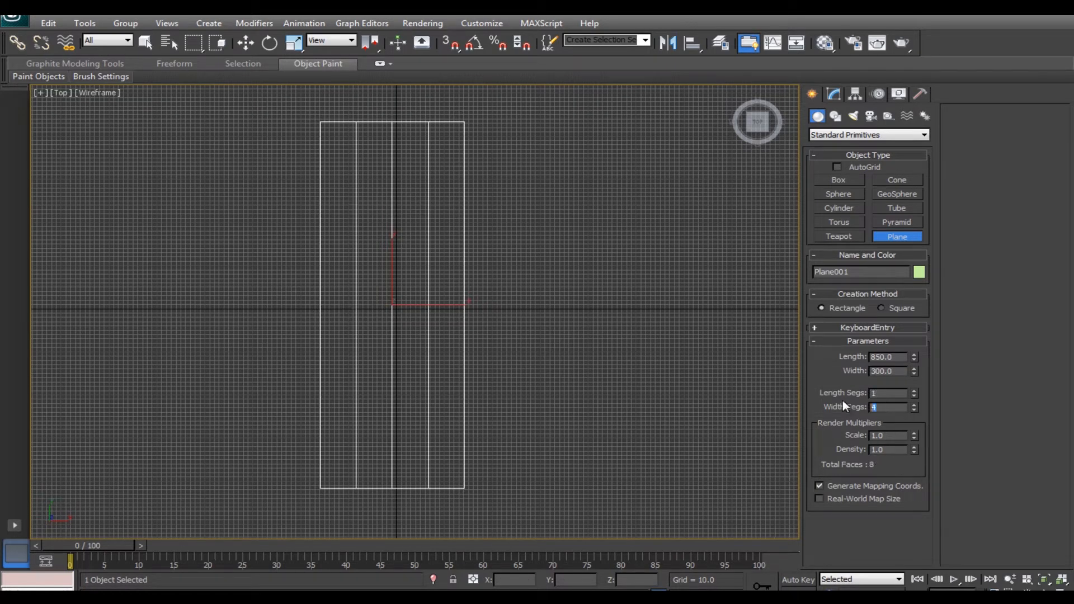
key("Return")
- Convert the plane to an Editable Poly in the Perspective view
key("alt+w")
right_click(664, 376)
key("alt+w")
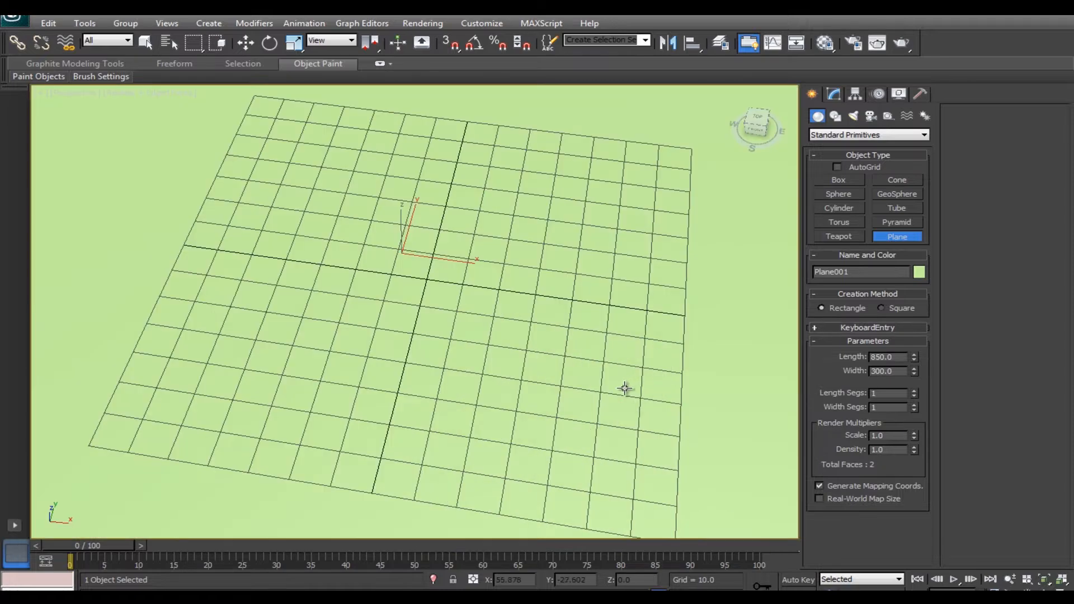
scroll(625, 389, "down", 2)
right_click(430, 306)
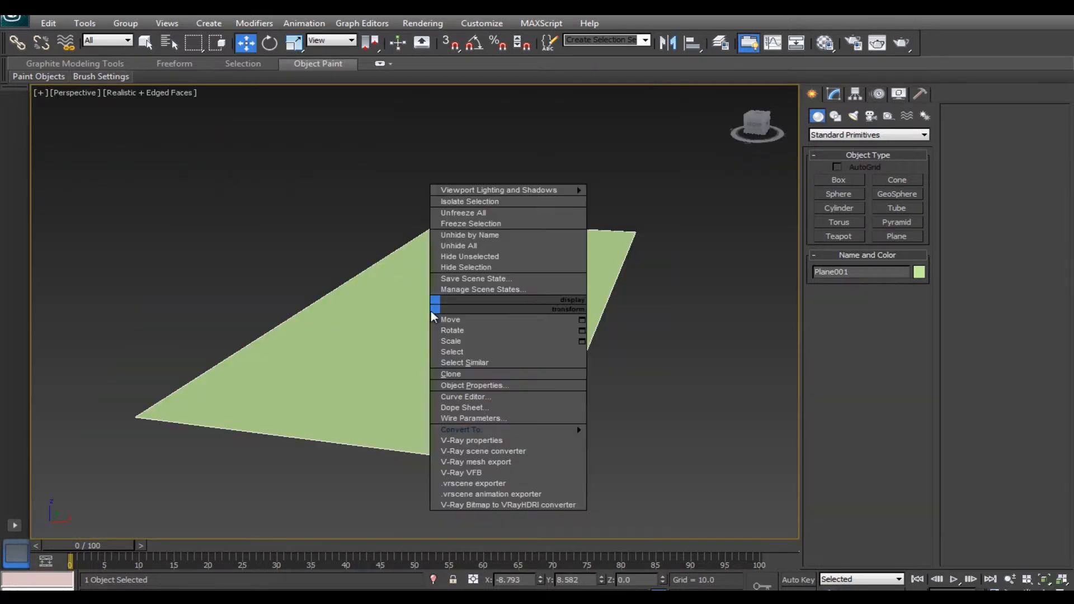
mouse_move(552, 431)
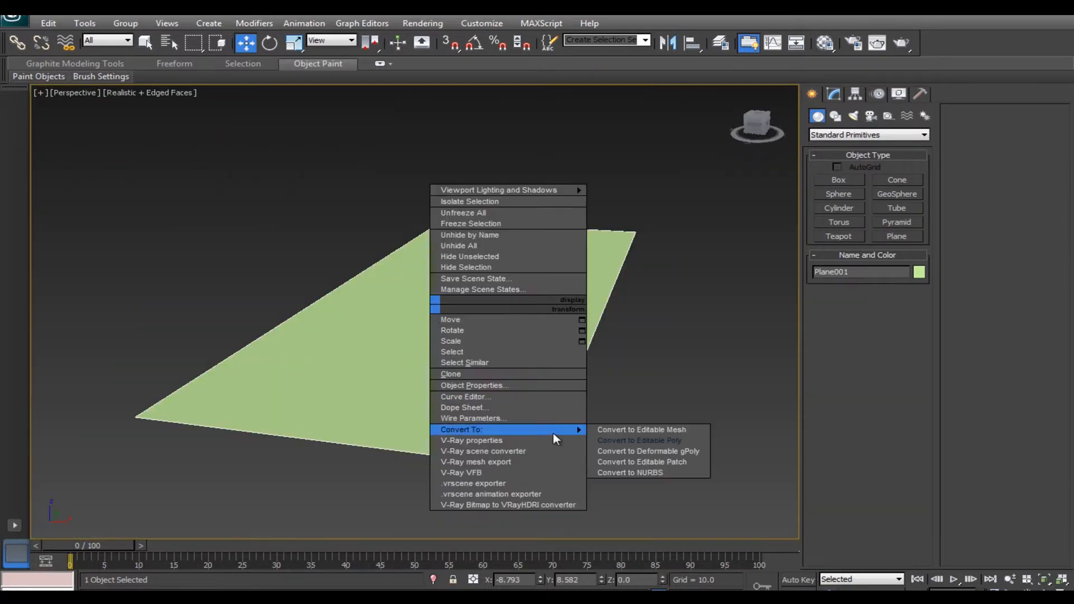
left_click(686, 438)
- Extend the plane's border upward about 20.6 units, then extend it outward by scaling a copy to about 127% in the Top view
left_click(866, 320)
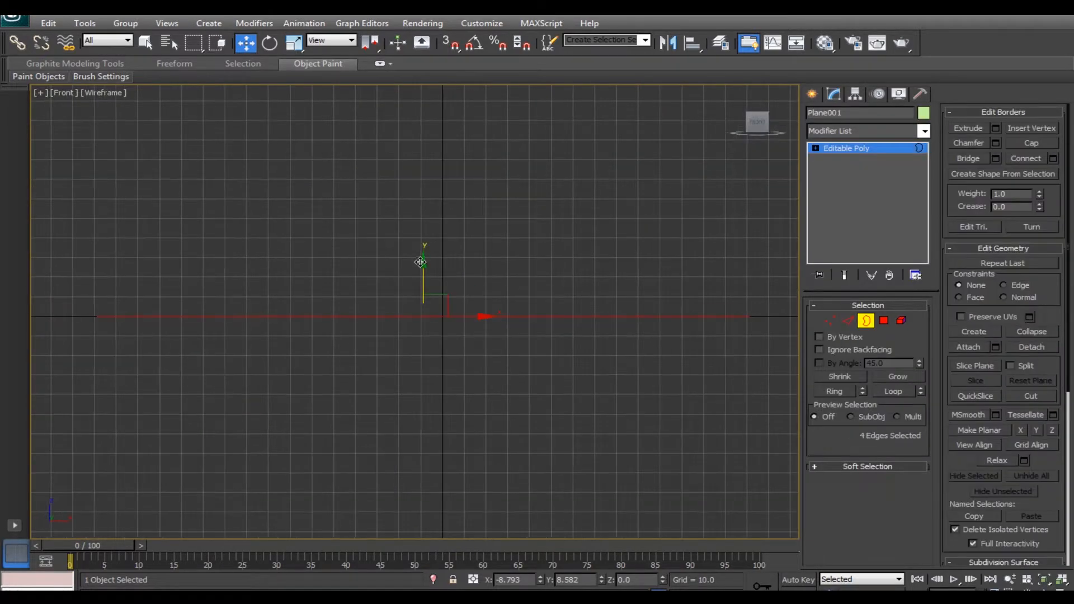
left_click_drag(420, 262, 423, 224, "shift")
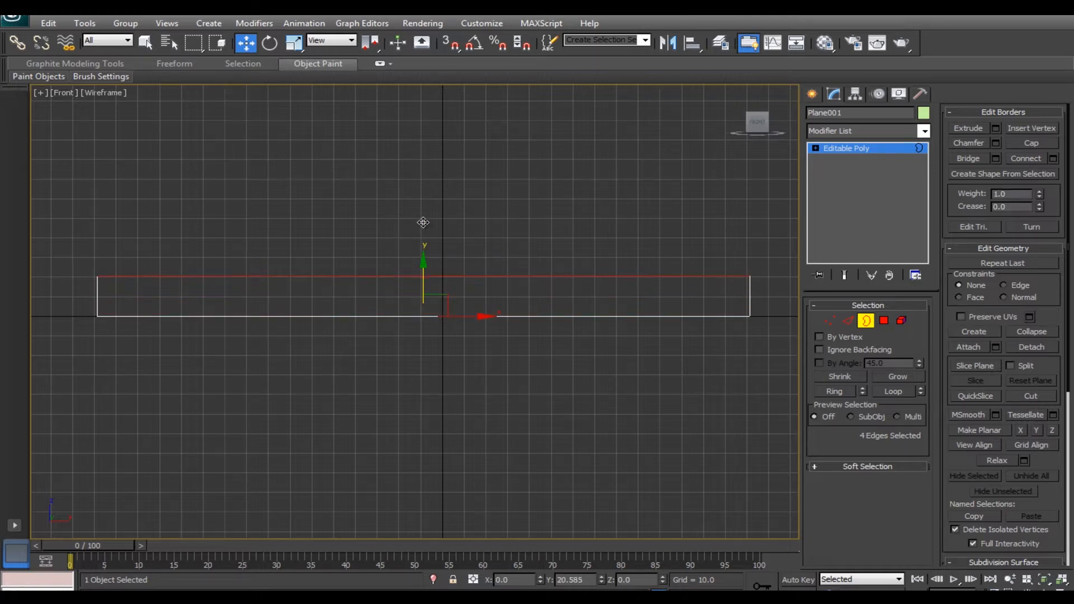
key("t")
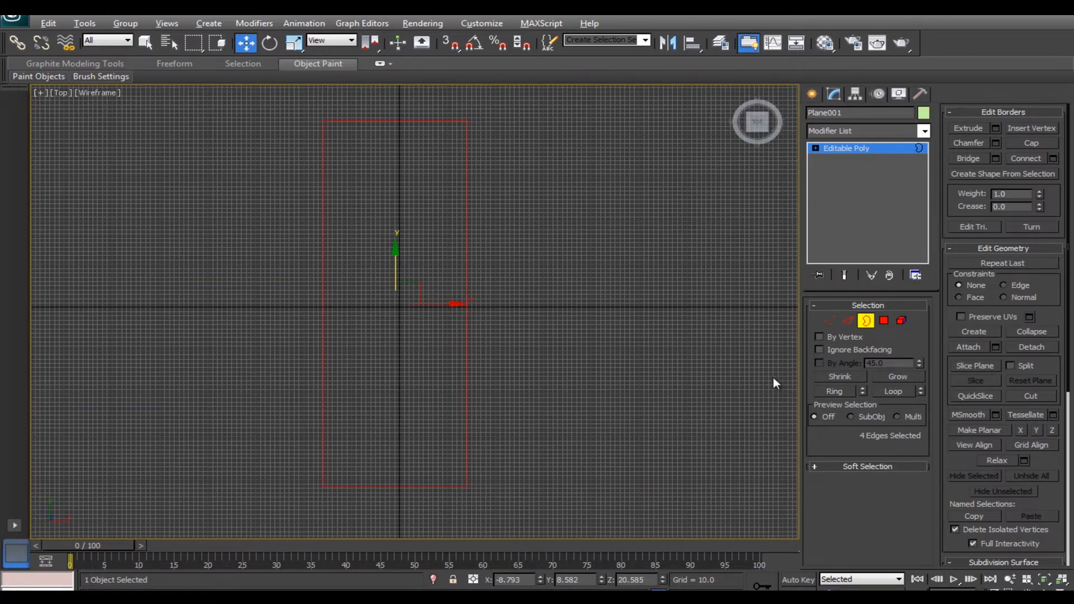
scroll(530, 314, "down", 3)
key("r")
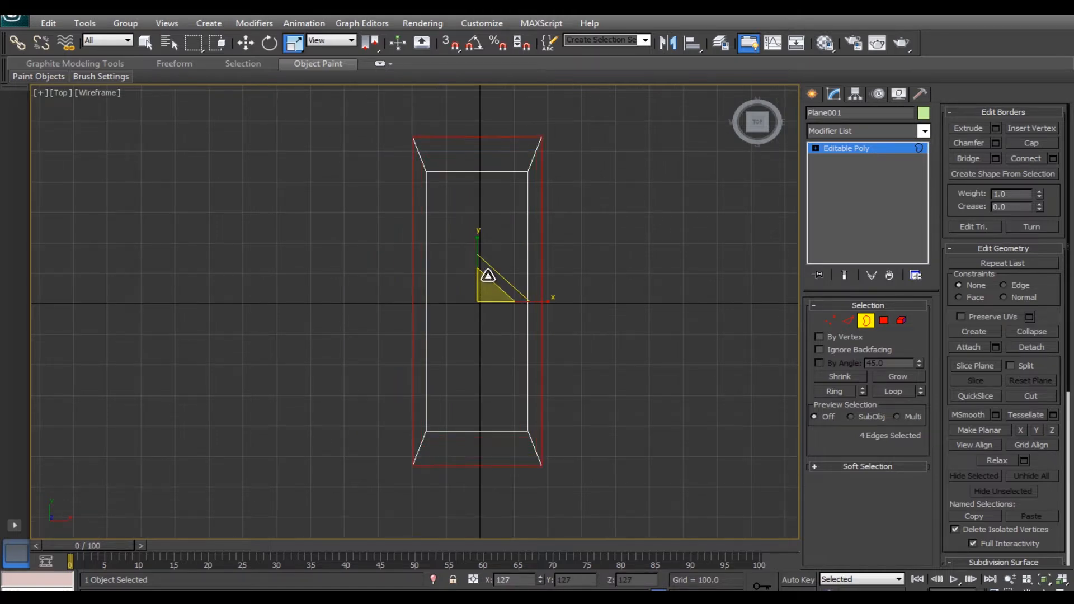
- Move the right and left vertex pairs of the outermost ring outward along X to widen the first step evenly
key("1")
left_click_drag(541, 118, 628, 476)
key("w")
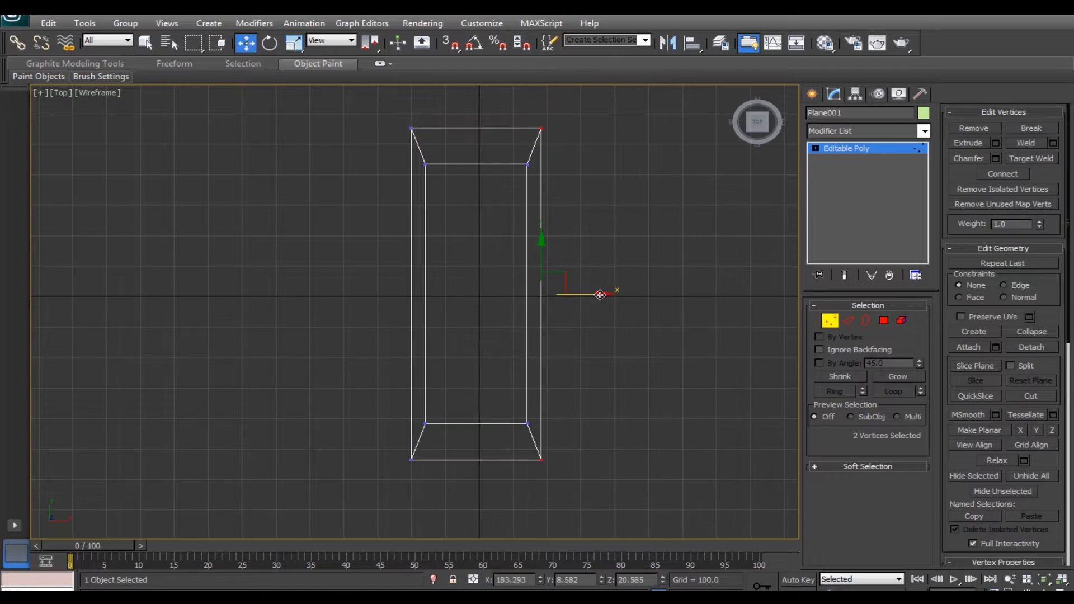
left_click_drag(600, 295, 631, 294)
left_click_drag(323, 96, 415, 480)
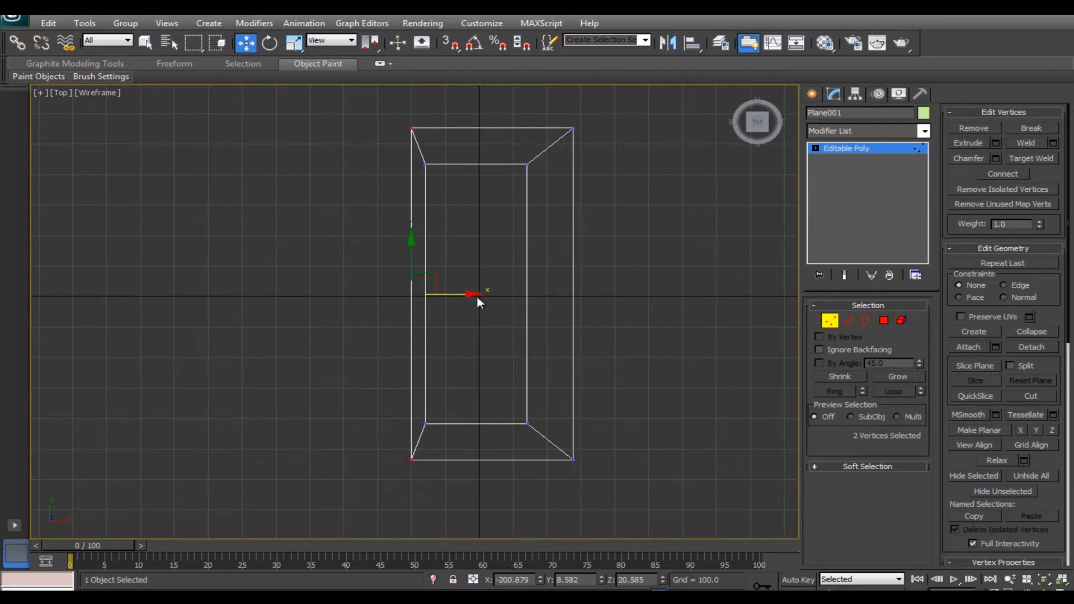
left_click_drag(476, 302, 446, 302)
- Extend the outer border upward about 19 units and scale a copy outward to form the second step
key("f")
key("3")
left_click_drag(460, 255, 461, 235, "shift")
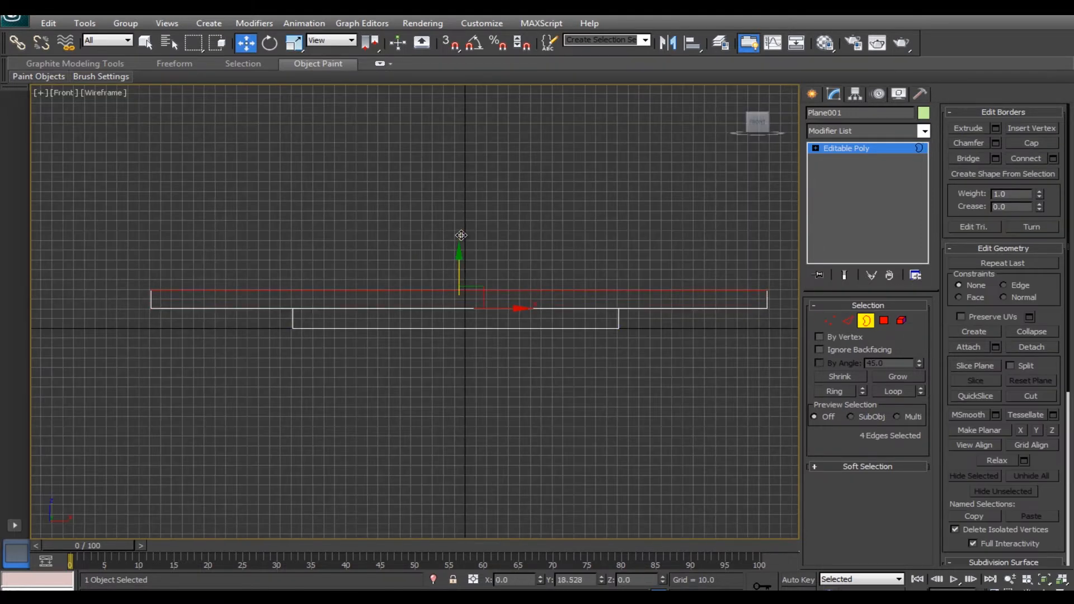
key("t")
key("r")
left_click_drag(464, 292, 457, 276, "shift")
- Widen the second step by moving its outer right and left vertex pairs outward along X, the left pair about 90 units
key("1")
left_click_drag(596, 118, 534, 473)
key("w")
left_click_drag(605, 300, 627, 300)
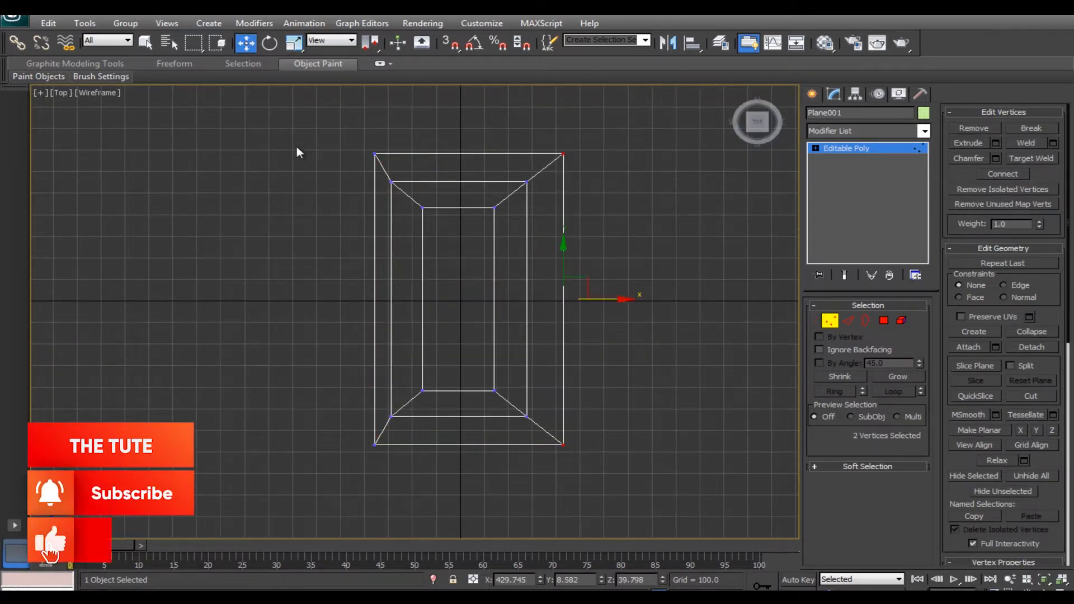
left_click_drag(296, 145, 384, 469)
left_click_drag(442, 302, 417, 303)
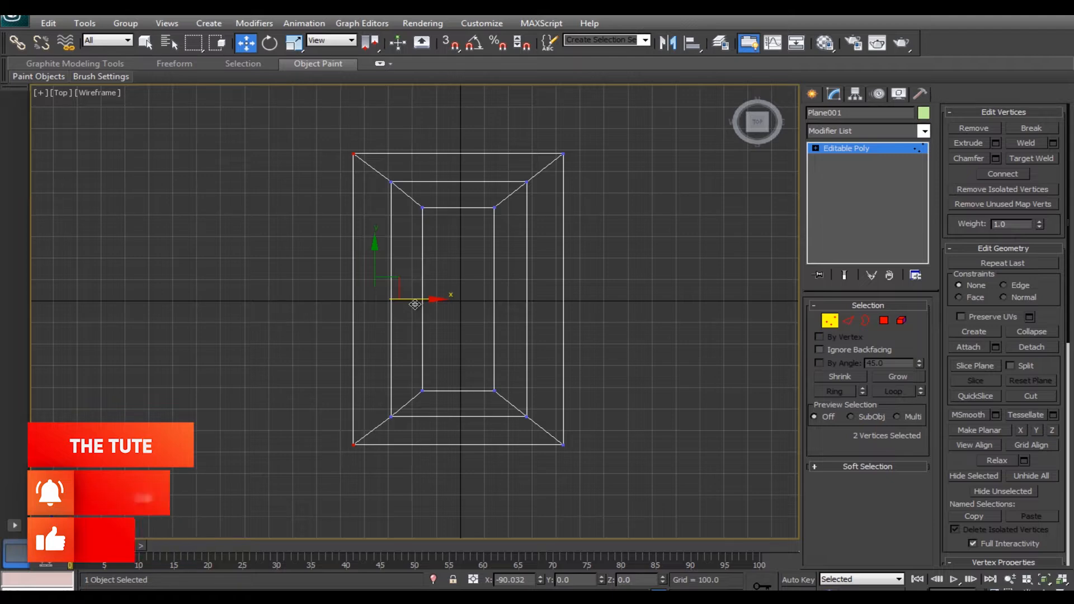
- Extend the outer border upward about 21 units and scale a copy outward to about 119% for the third step
key("f")
key("3")
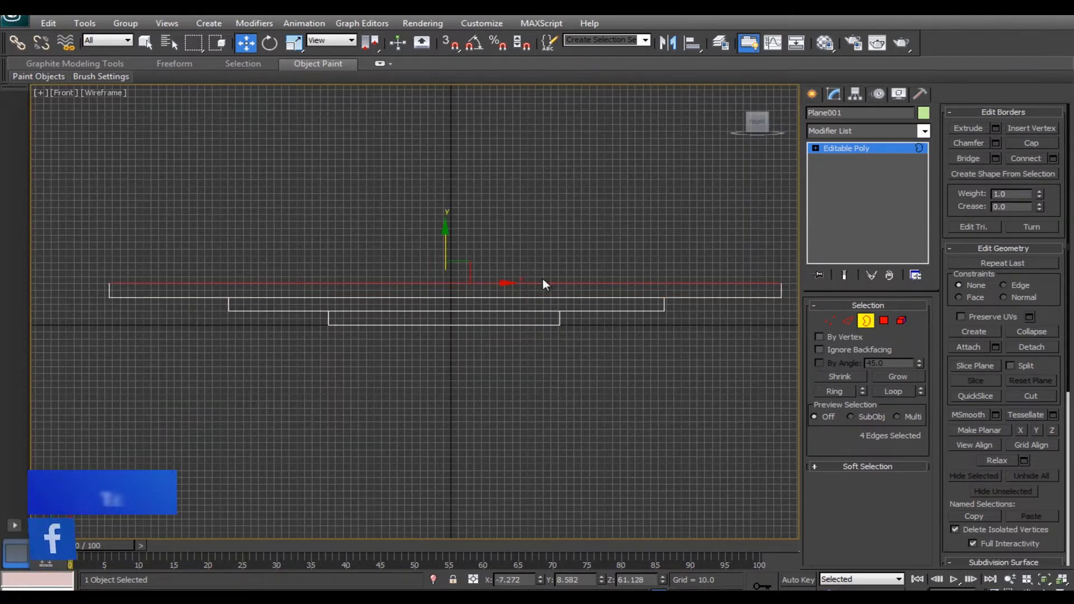
scroll(569, 285, "up", 5)
key("t")
key("r")
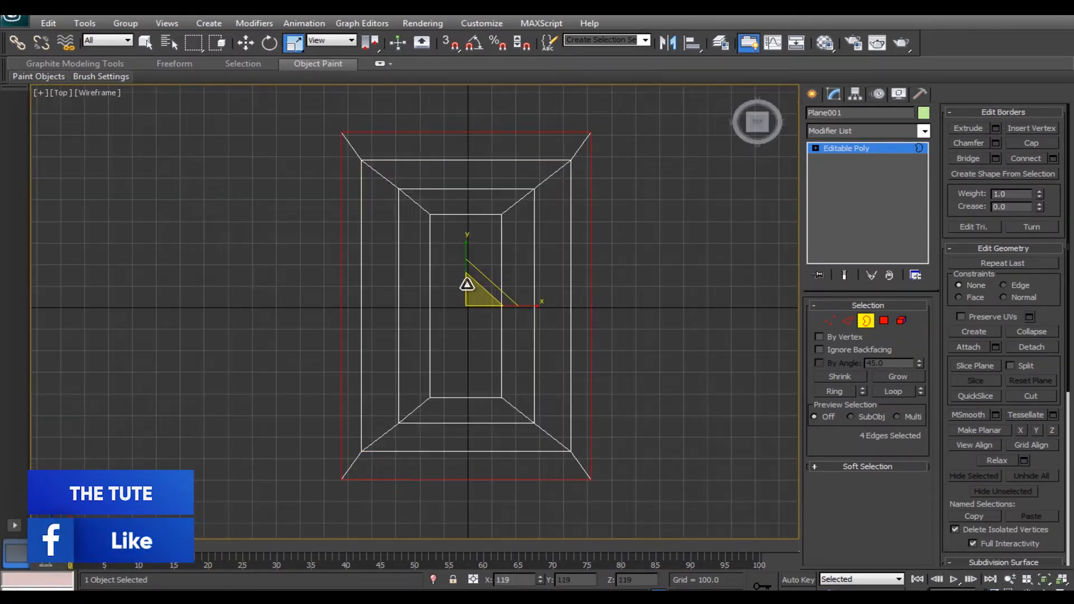
- Widen the third step along X, moving its outer right vertices about 74 units and its outer left vertices about 62 units outward
key("1")
left_click_drag(580, 122, 668, 504)
key("w")
left_click_drag(648, 307, 666, 306)
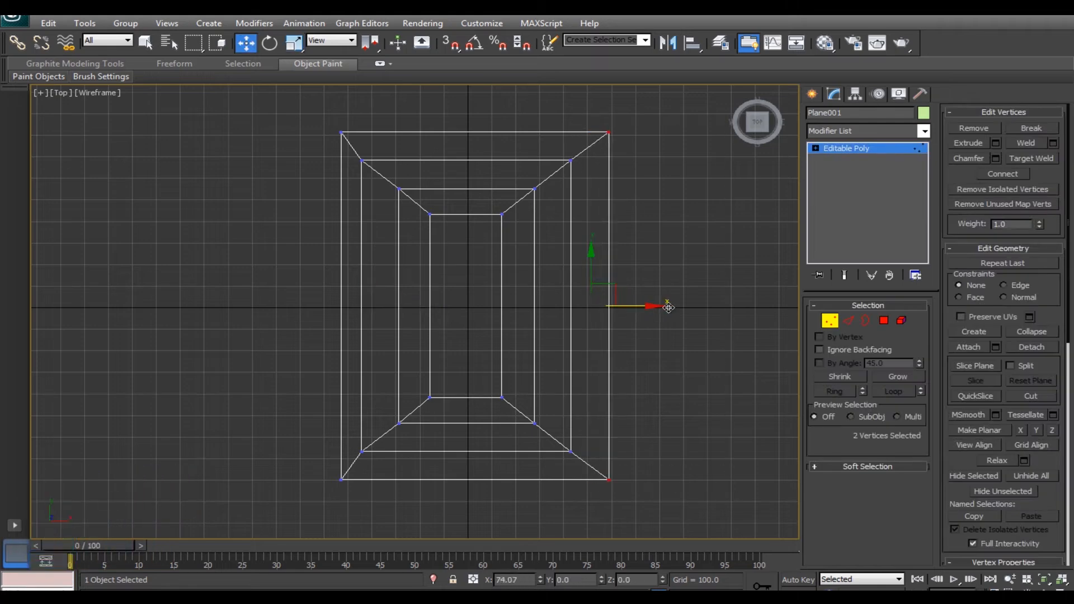
left_click_drag(267, 124, 352, 501)
left_click_drag(404, 308, 389, 309)
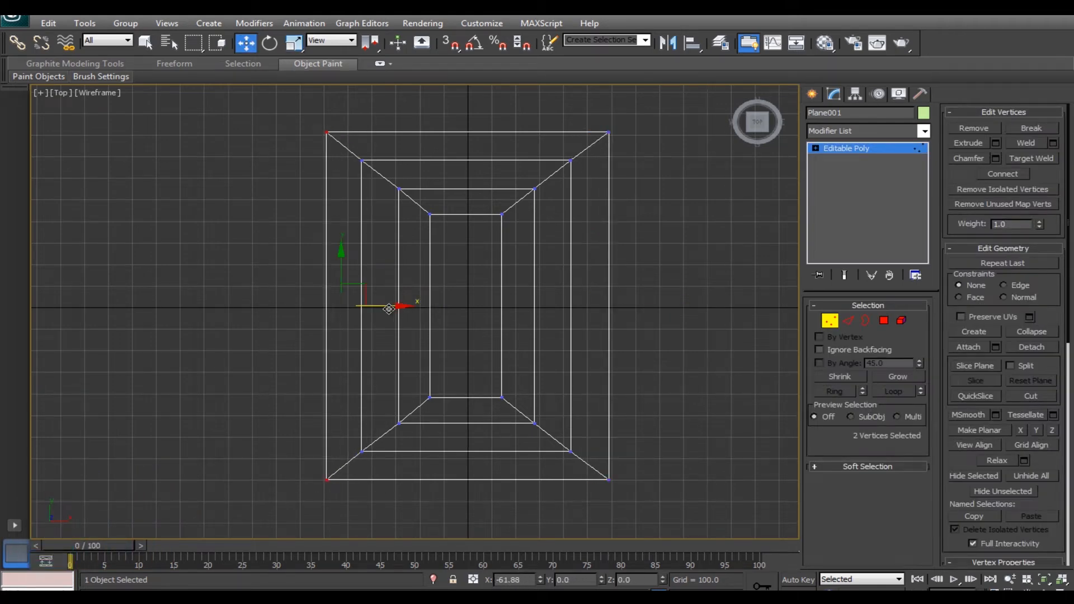
- Apply the 01 - Default grey material to the stepped mesh in the Perspective view
left_click(652, 344)
key("alt+w")
left_click(670, 362)
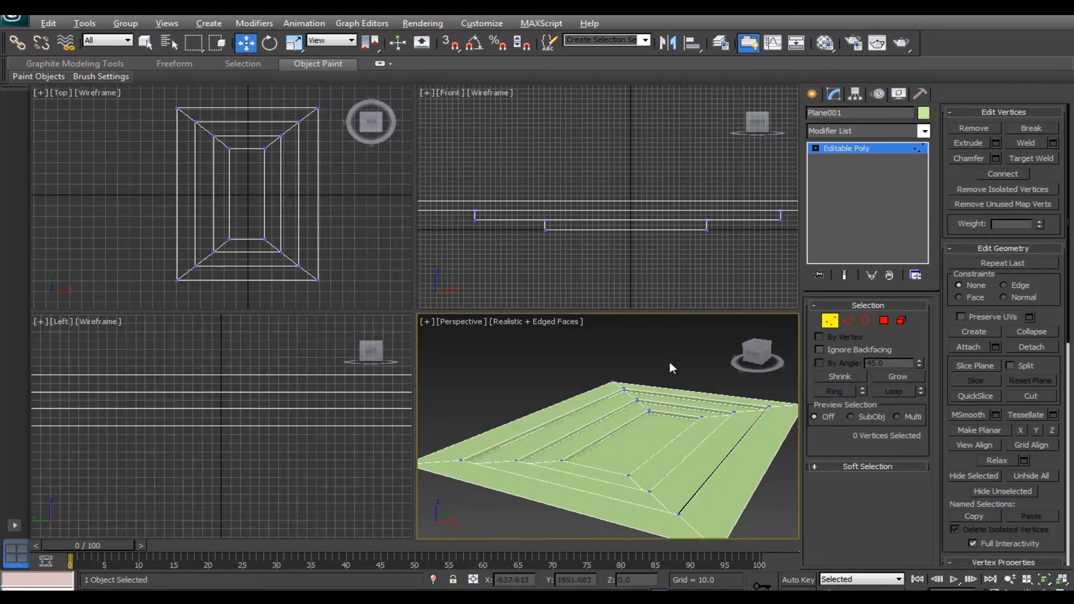
key("alt+w")
middle_click_drag(628, 365, 647, 364, "alt")
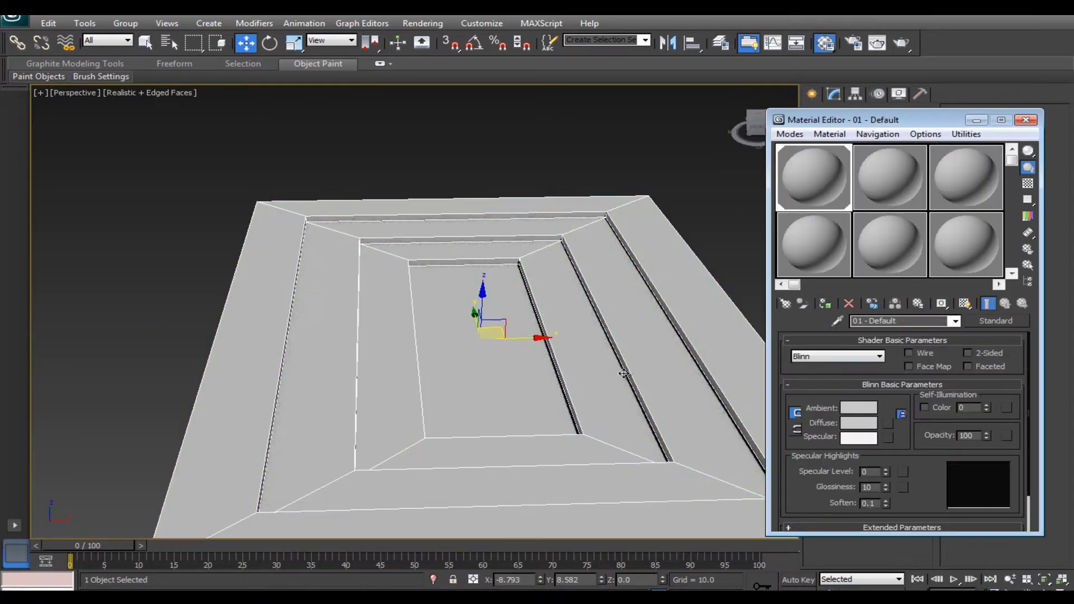
left_click(1026, 120)
- Set the stepped mesh's object color to black
left_click(919, 272)
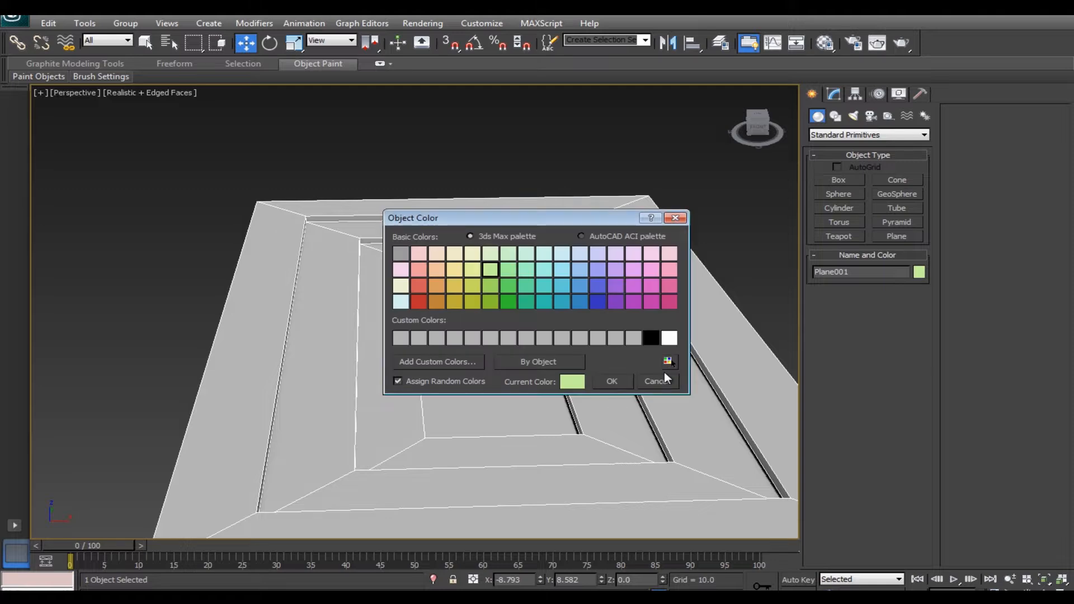
left_click(651, 337)
left_click(612, 381)
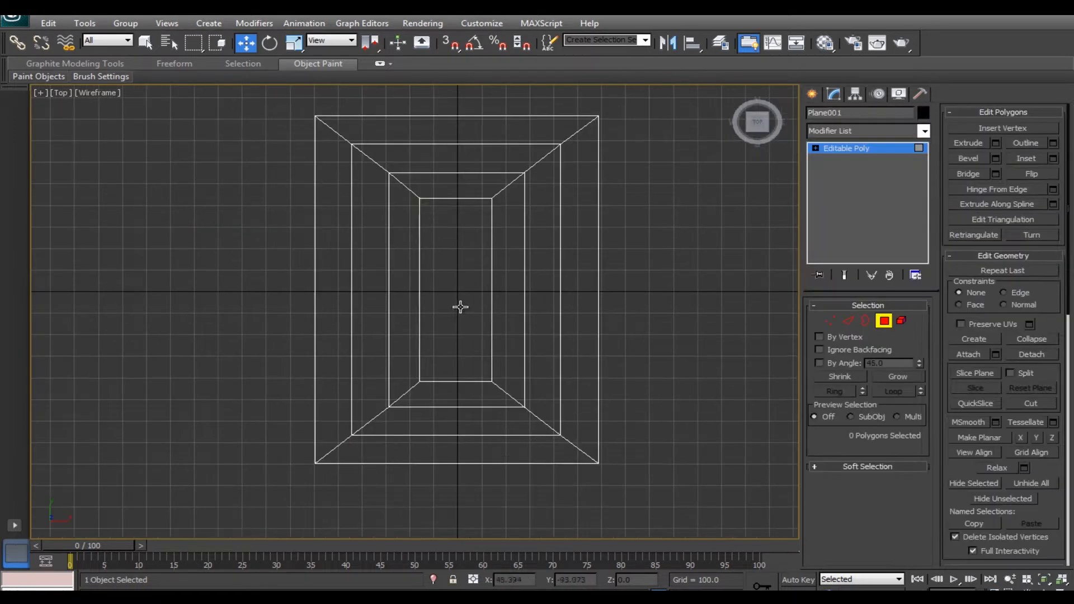
- Inset the central floor polygon of the stepped mesh by 3
left_click(460, 307)
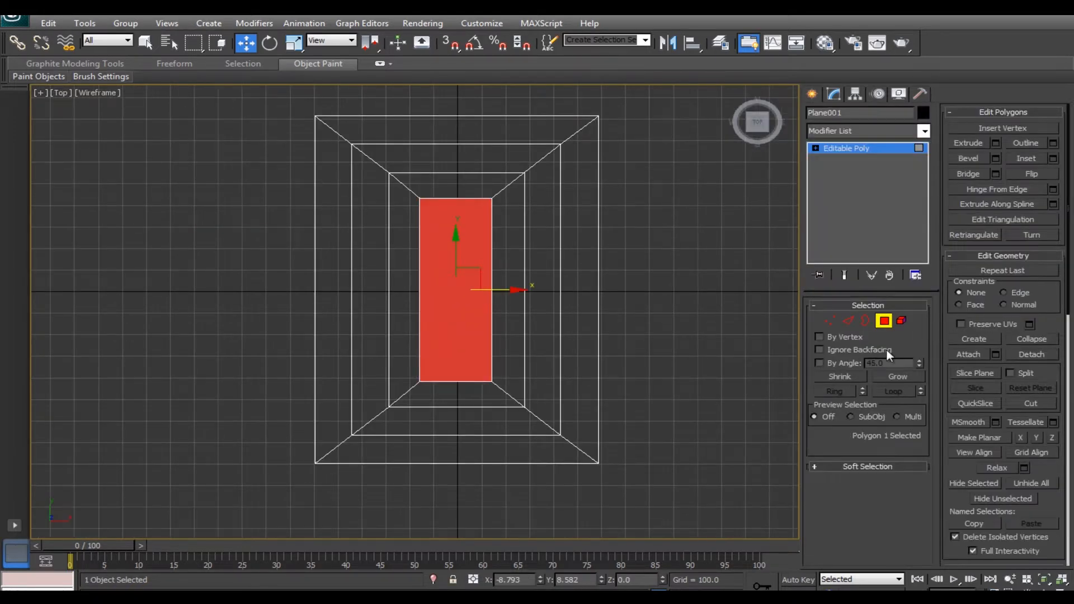
left_click(1035, 163)
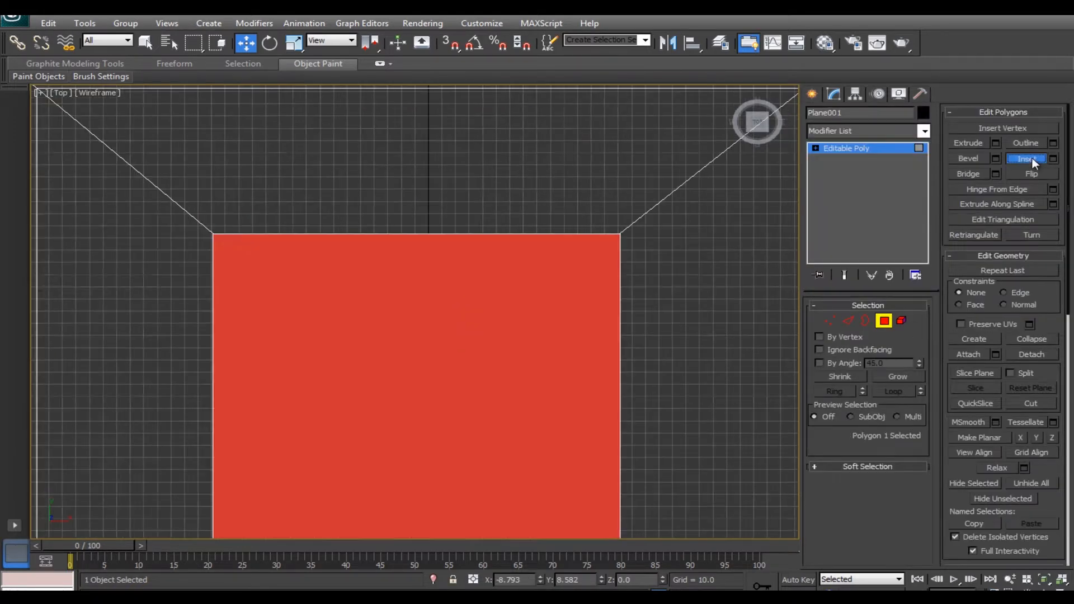
left_click(1052, 159)
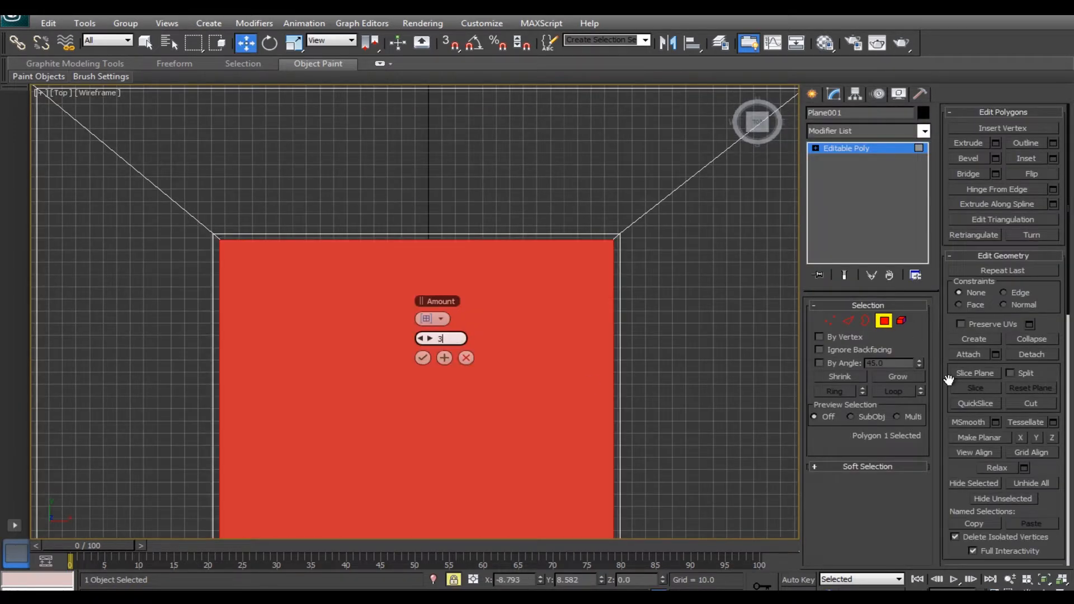
left_click(422, 357)
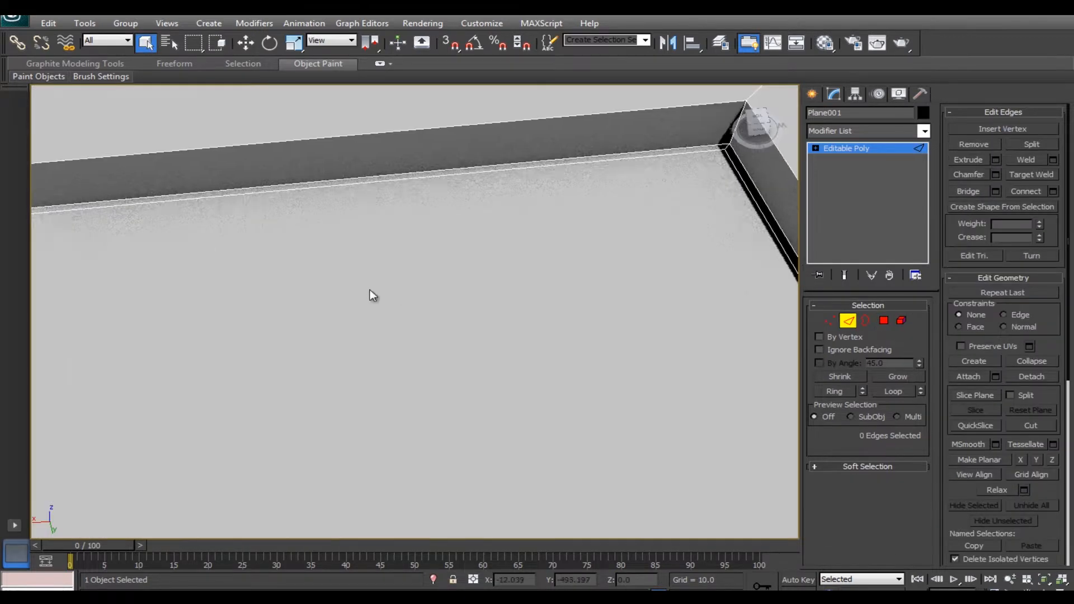
- Connect the vertical corner edges of the innermost riser around the floor with 2 segments and a pinch of 83
middle_click_drag(372, 294, 265, 299)
left_click(694, 139)
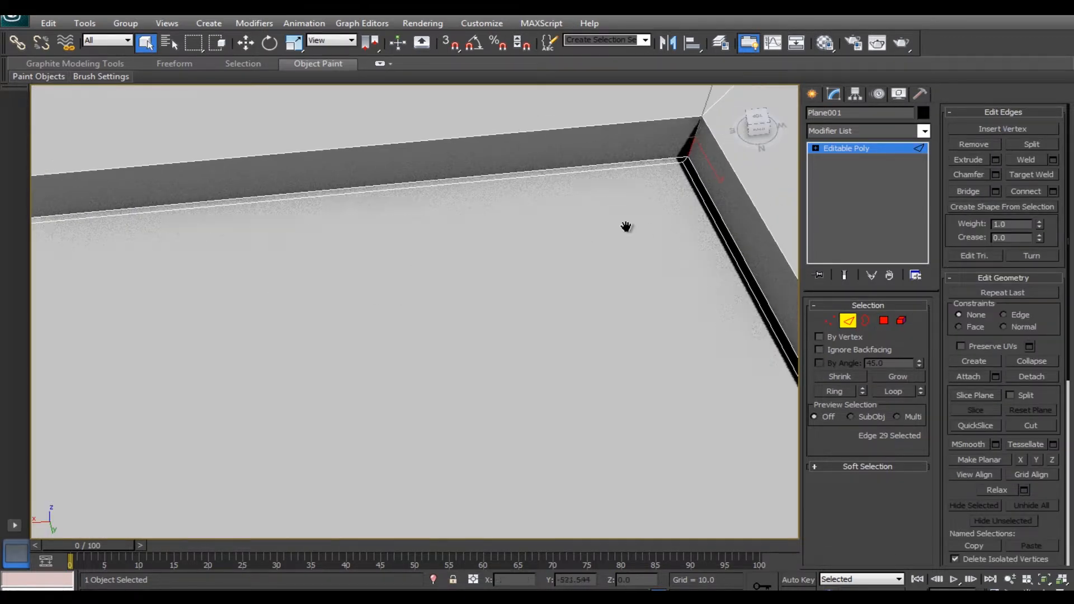
scroll(447, 409, "up", 6)
scroll(468, 420, "down", 6)
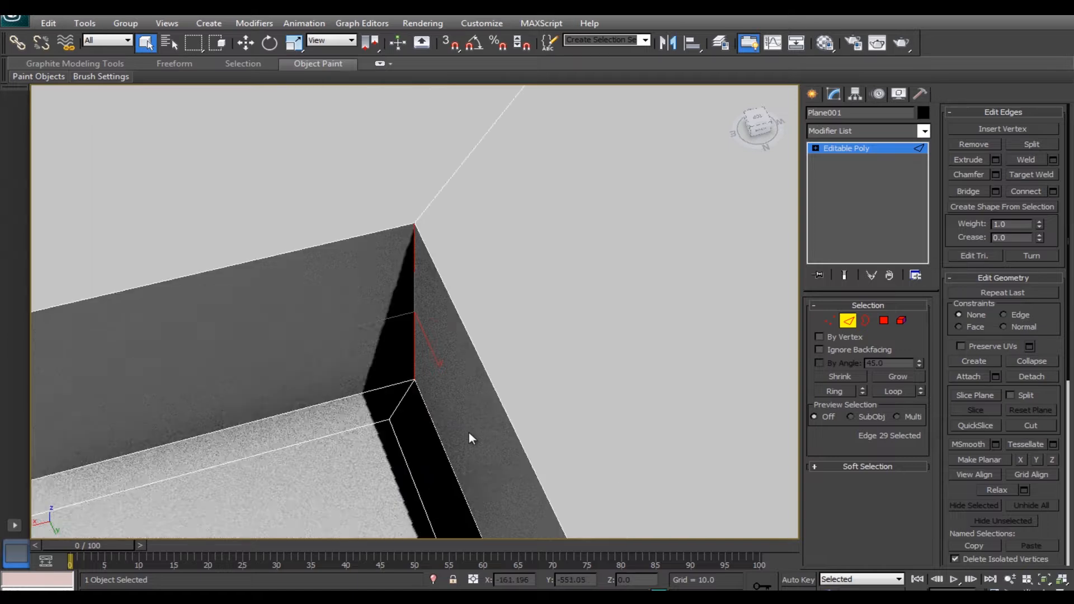
key("alt+l")
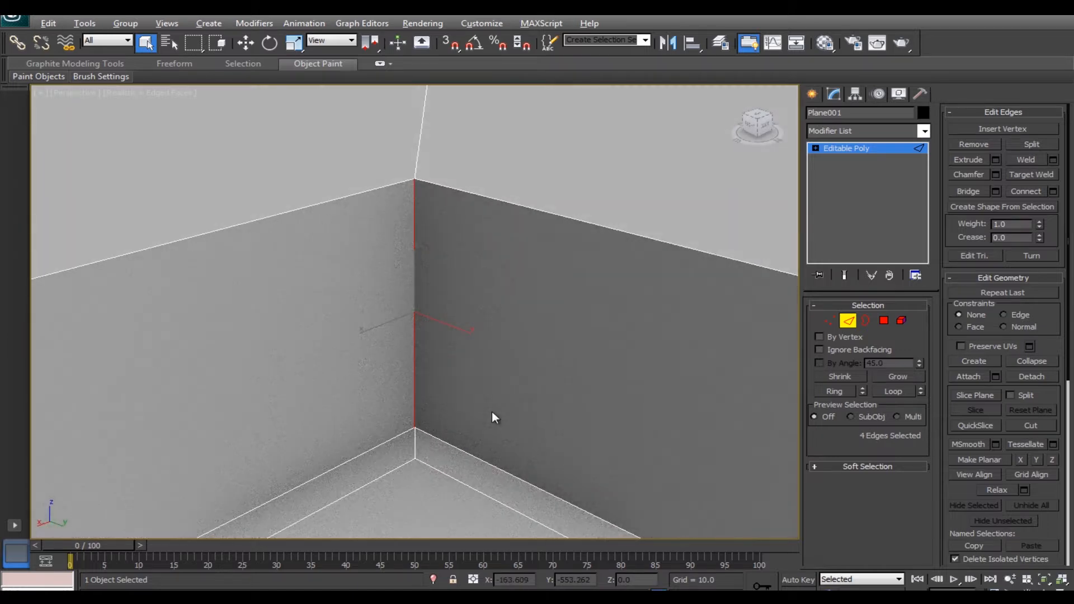
left_click(1051, 190)
left_click(444, 339)
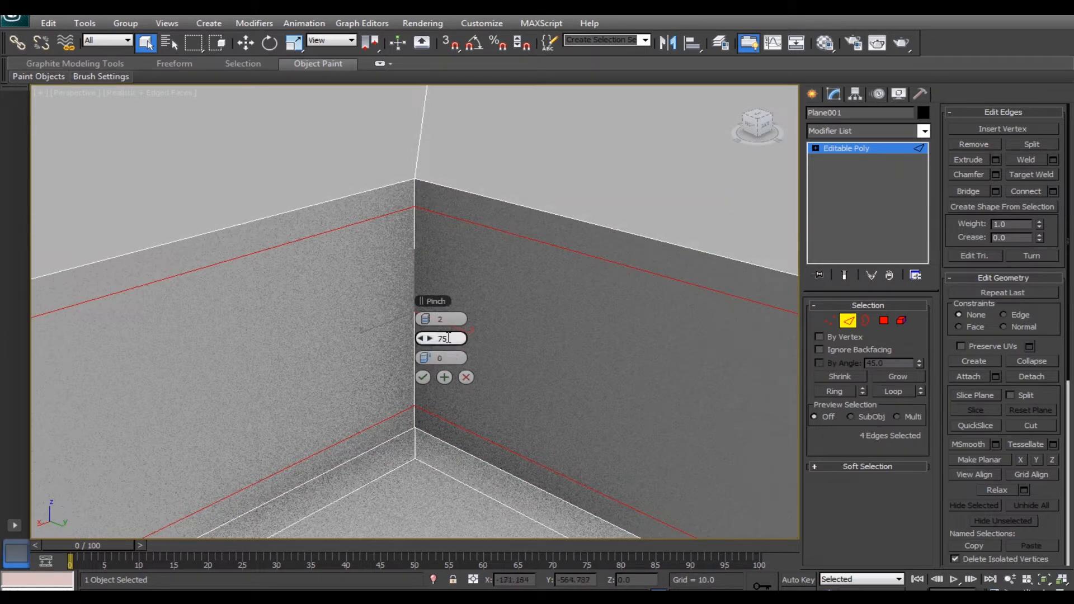
type("83")
left_click(425, 379)
left_click(421, 377)
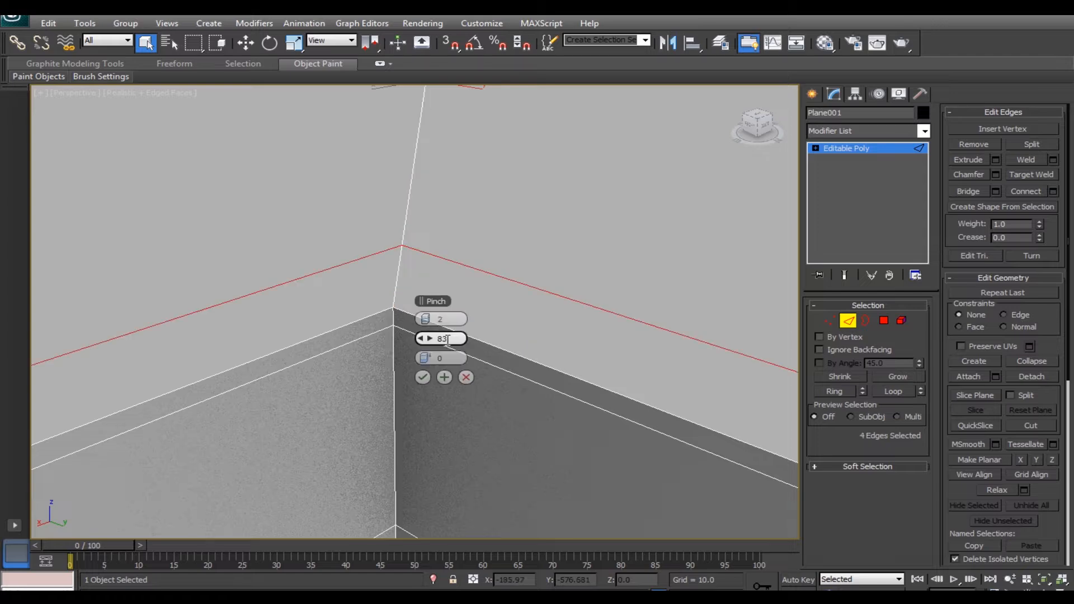
- Connect the innermost tread's diagonal edges with 2 segments pinched at 95, and the middle riser's corner edges with 2 segments pinched at 83
left_click_drag(448, 339, 424, 339)
type("95")
key("Return")
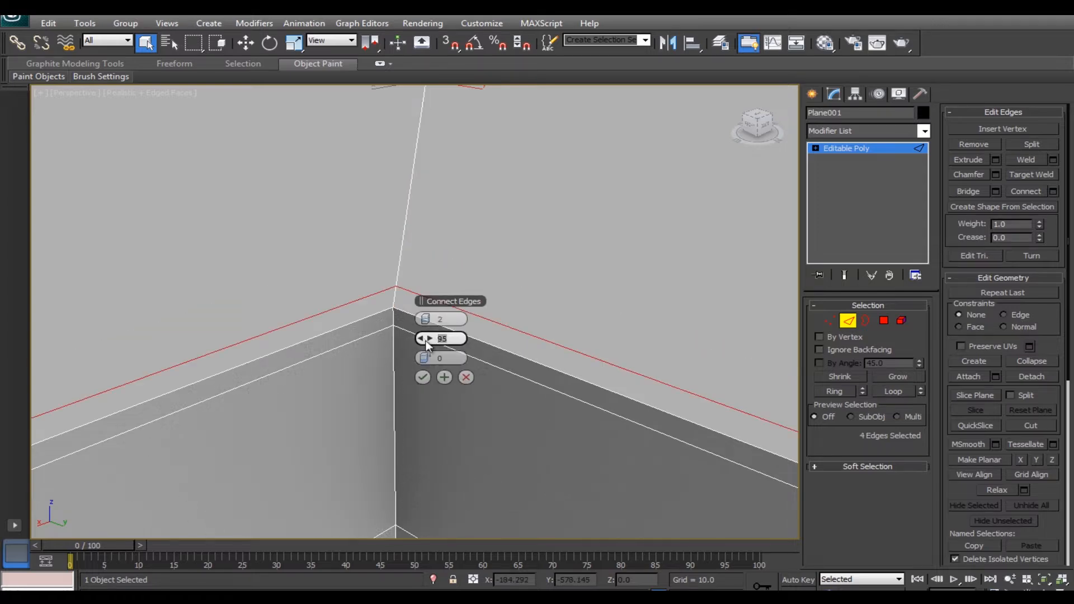
left_click(423, 377)
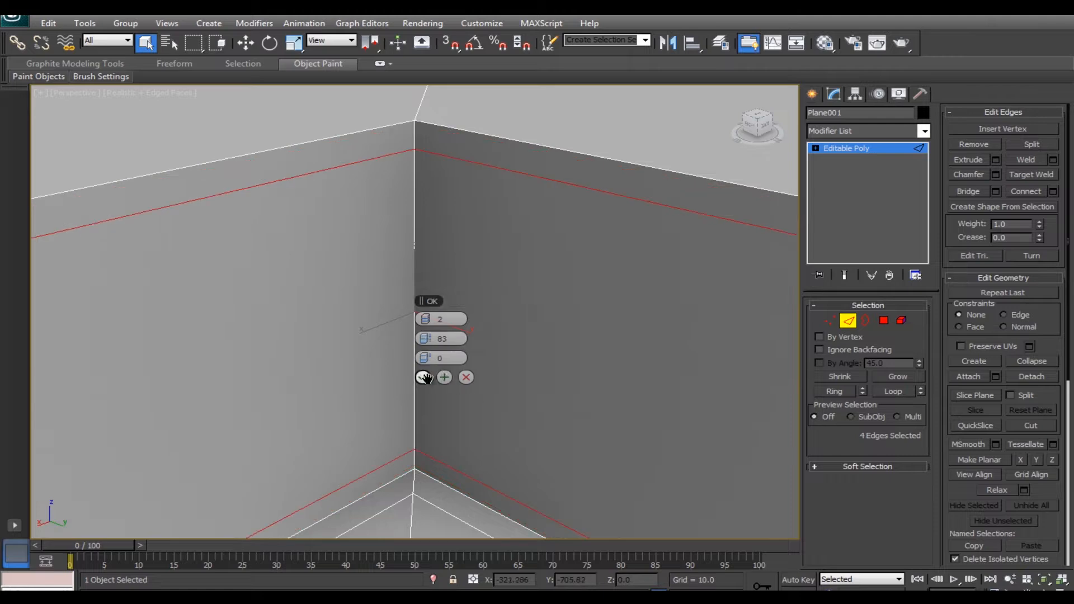
left_click(421, 376)
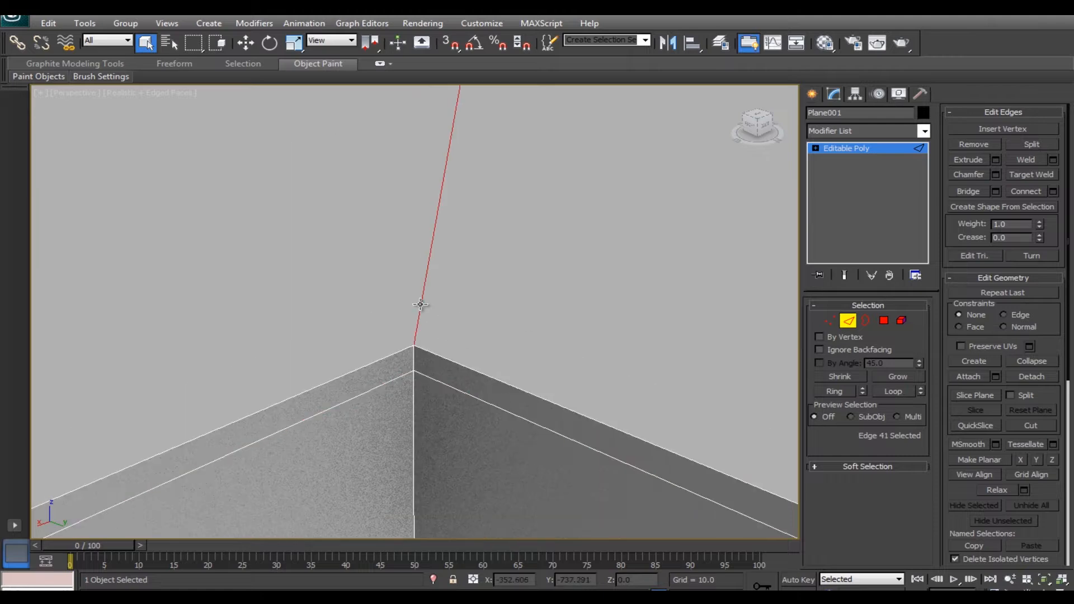
- Connect the ring of diagonal corner edges on the middle tread with 2 segments and a pinch of 97
left_click(835, 391)
left_click(1053, 192)
left_click_drag(448, 339, 409, 339)
type("97")
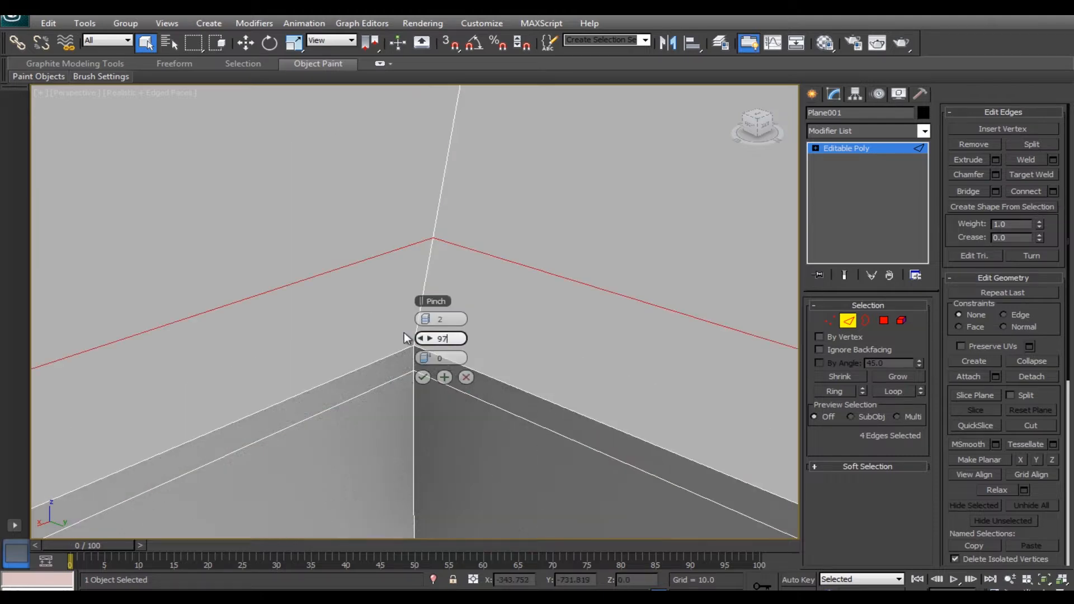
key("Return")
left_click(422, 377)
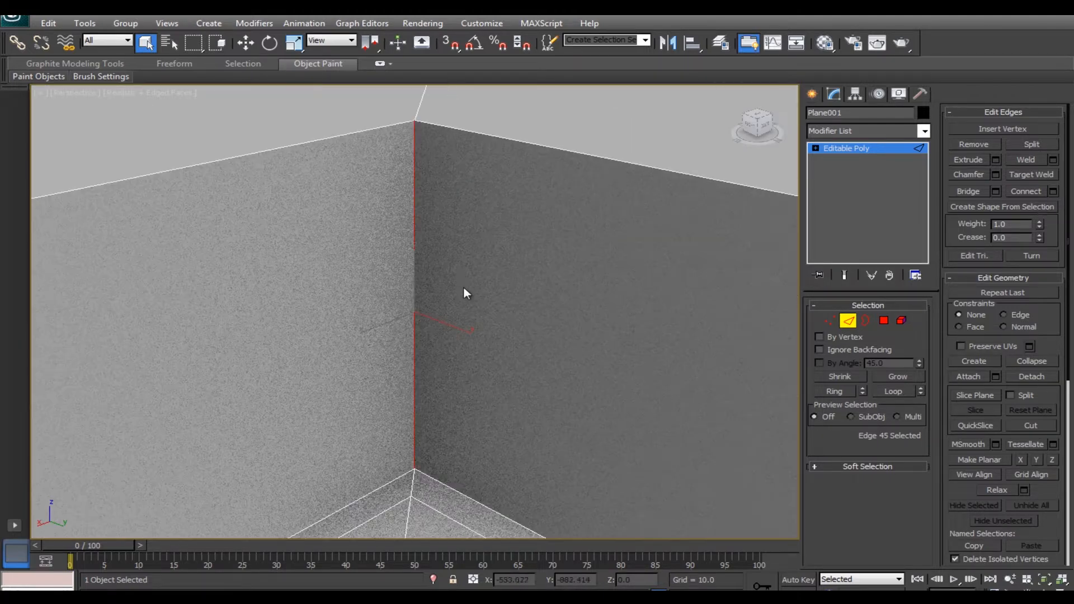
- Connect the outermost riser's vertical corner edges, and connect the outer border's diagonal edges with 2 segments and a pinch of 97
left_click(1053, 192)
left_click(423, 377)
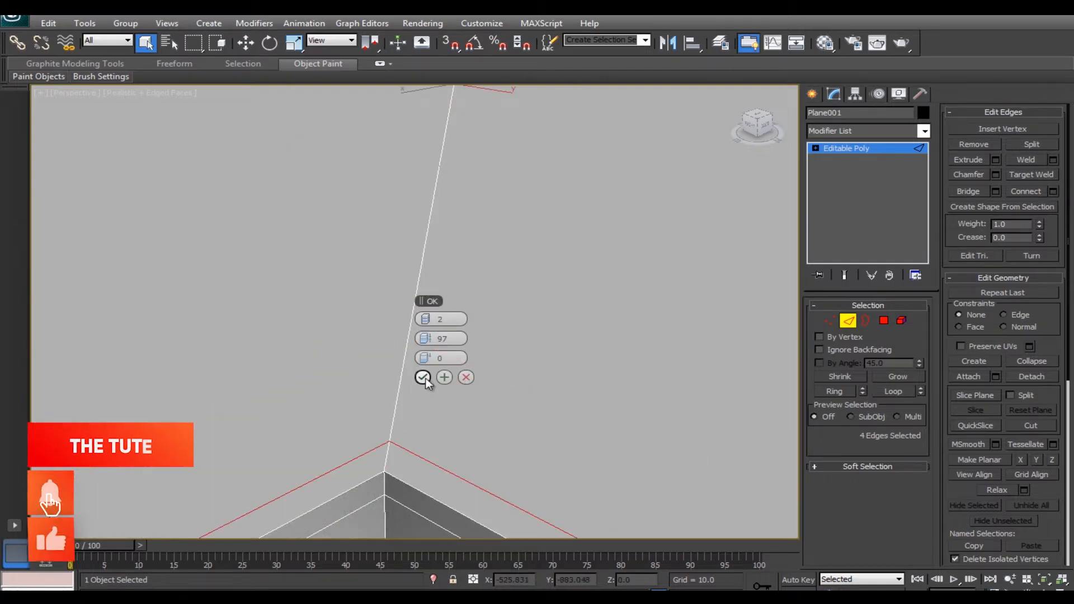
left_click(423, 377)
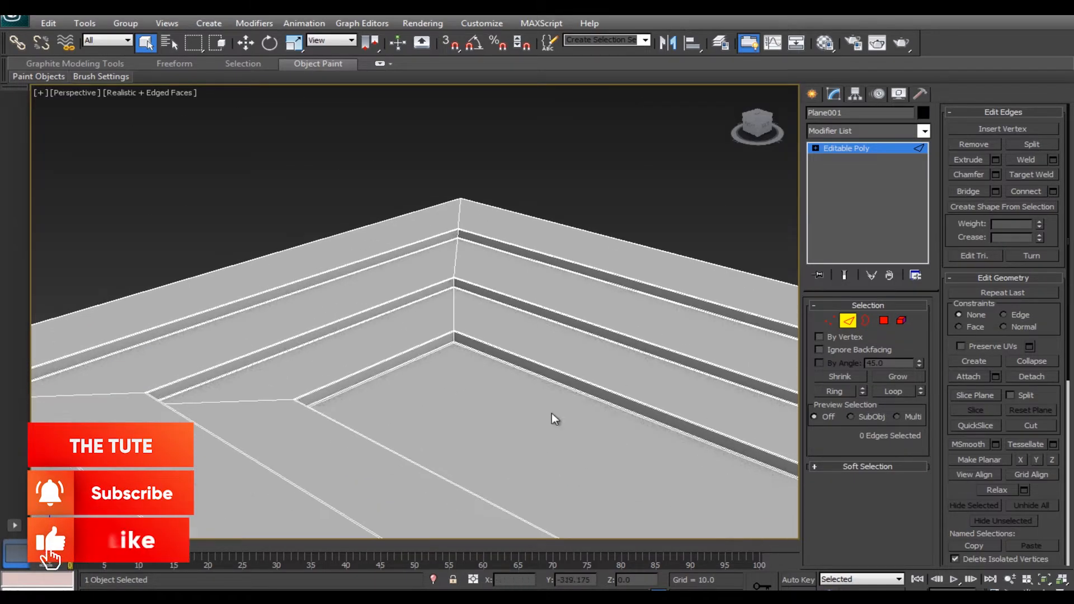
- Select the diagonal edges running down all four corners of the stepped mesh and chamfer them
middle_click_drag(551, 413, 374, 313, "alt")
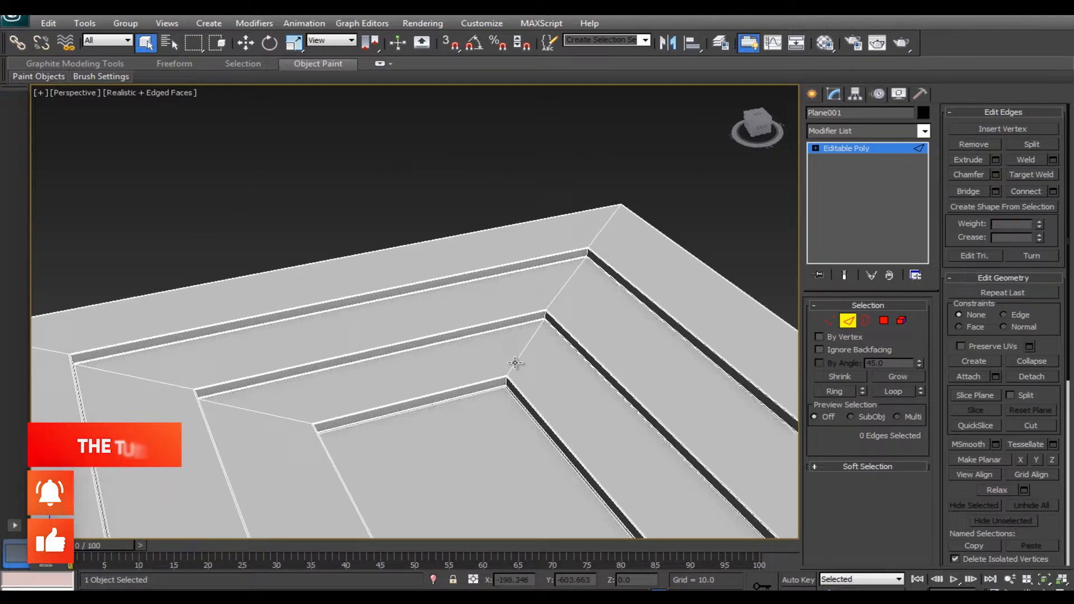
left_click(520, 354)
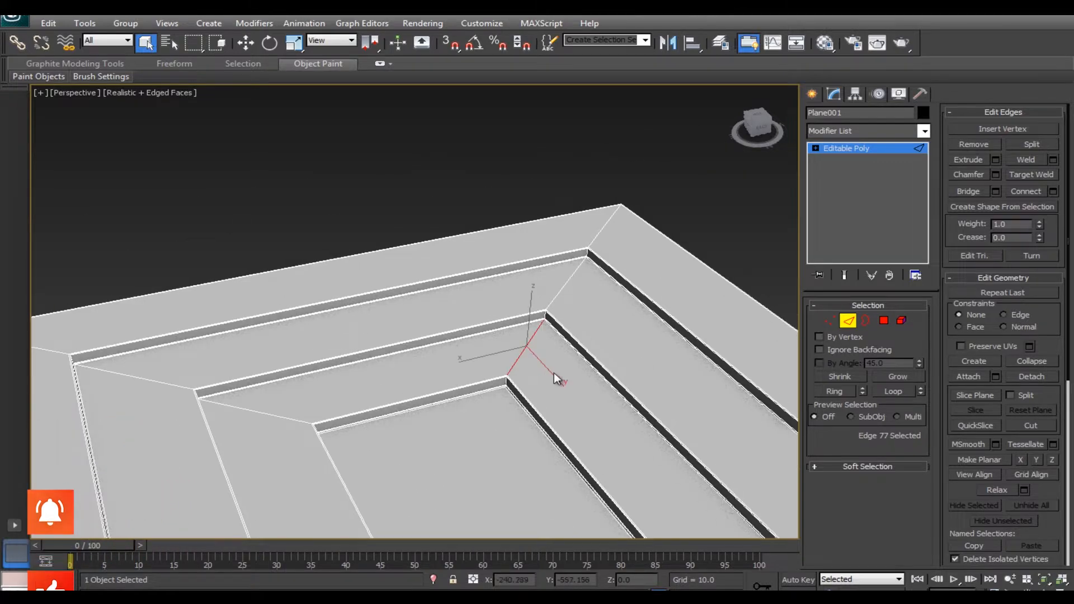
scroll(555, 372, "up", 3)
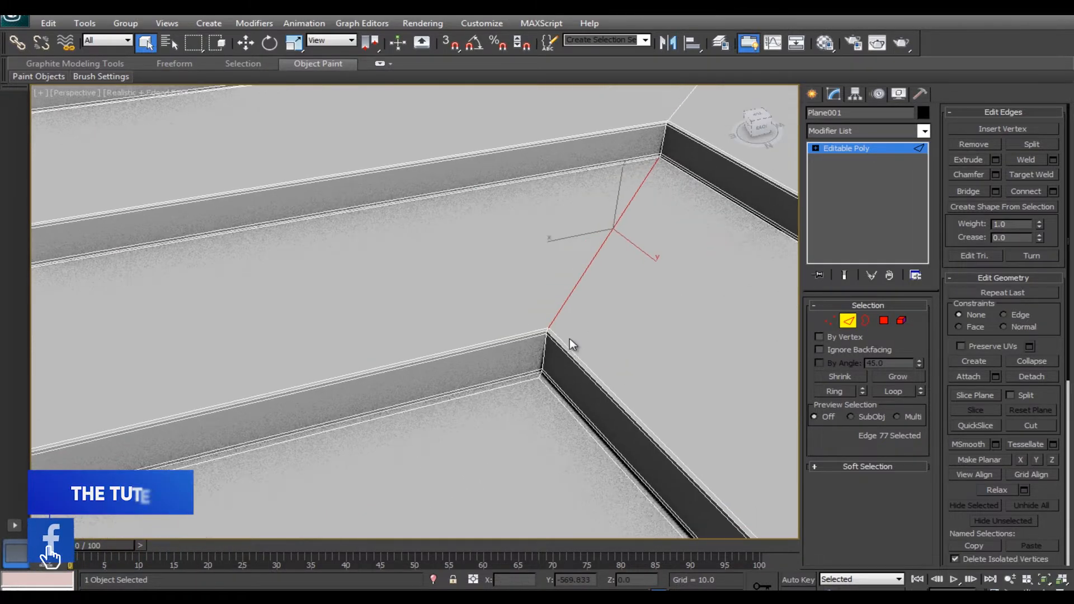
scroll(569, 338, "up", 3)
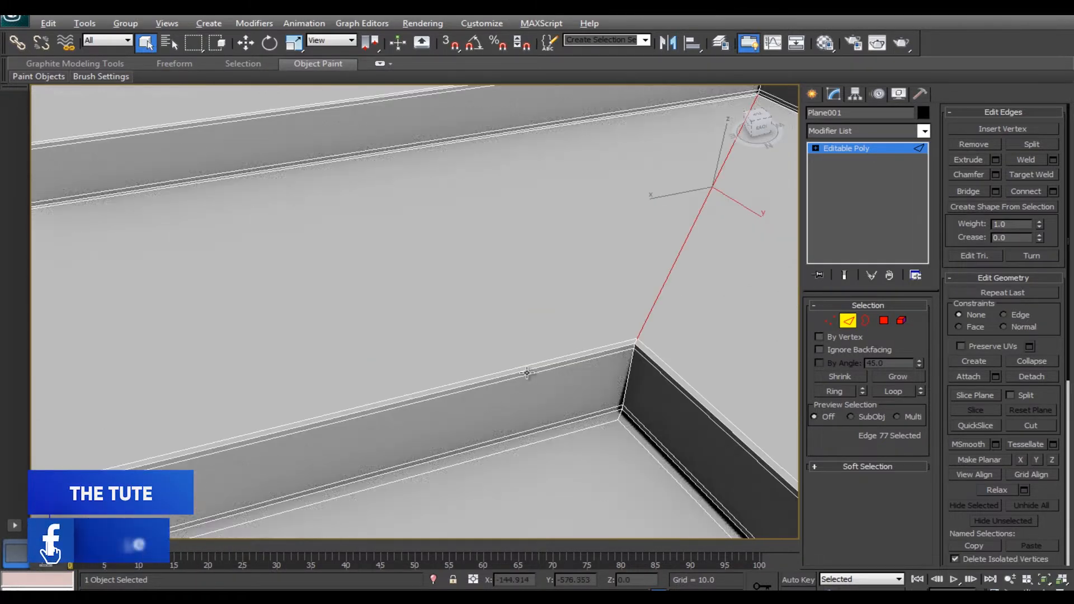
key("alt+r")
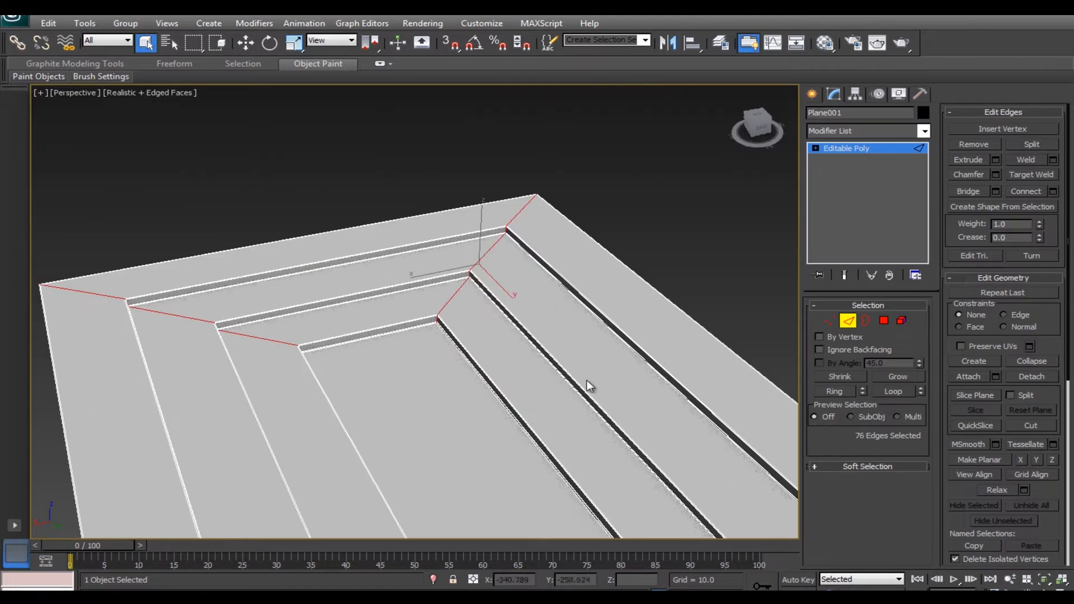
scroll(586, 380, "down", 5)
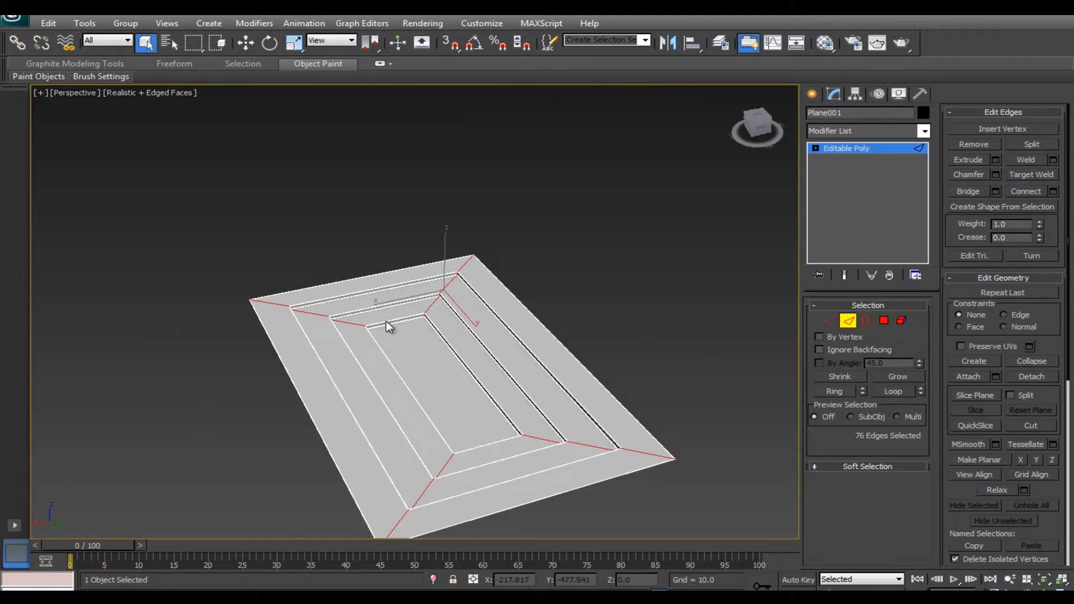
scroll(386, 321, "up", 10)
middle_click_drag(386, 321, 714, 191, "alt")
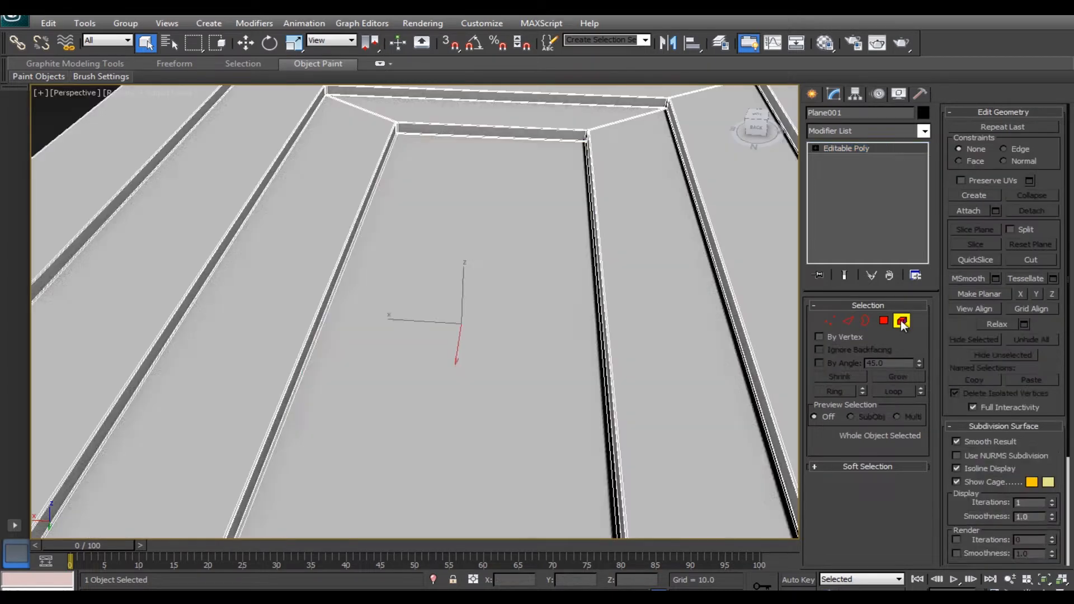
- Assign smoothing group 14 to all polygons of the stepped mesh and check the shading without edged faces
left_click(471, 306)
key("ctrl+a")
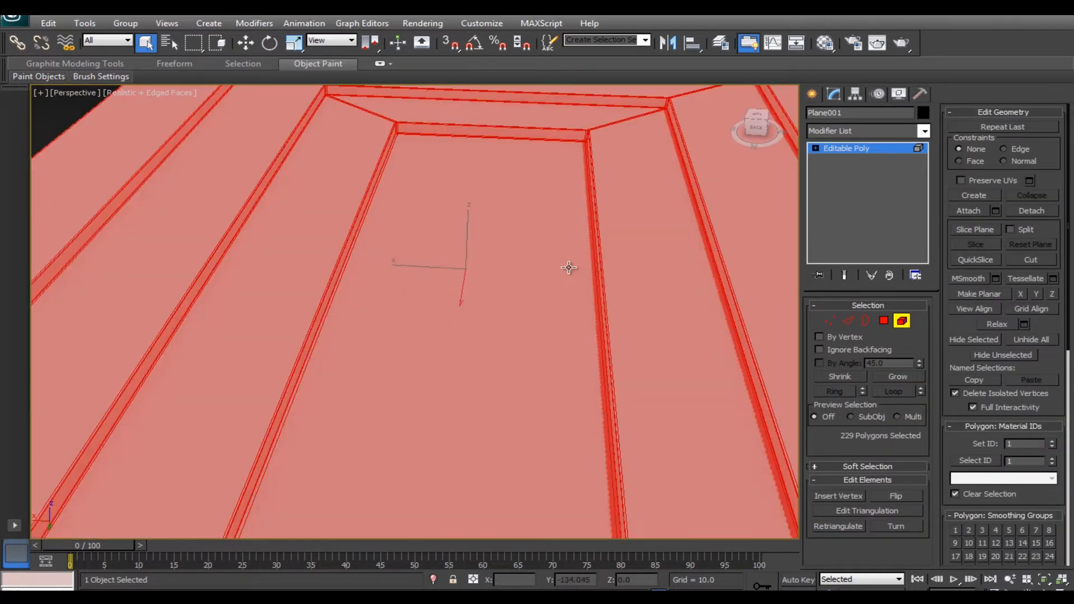
key("z")
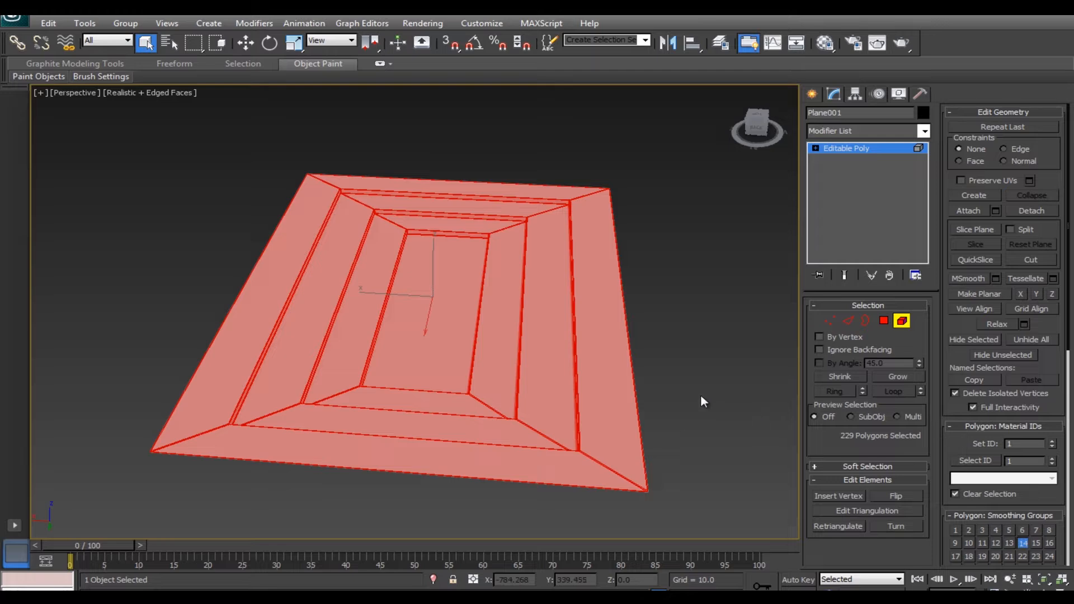
left_click(700, 395)
key("F4")
scroll(532, 306, "up", 6)
middle_click_drag(532, 306, 567, 343)
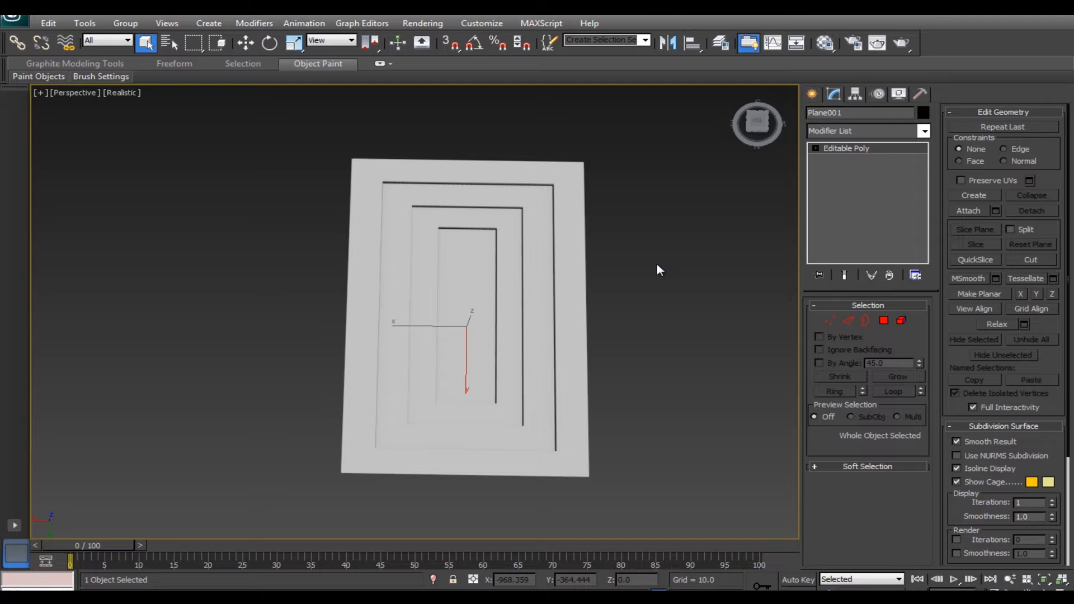
key("F4")
- Add an Unwrap UVW modifier to the mesh and convert the middle edge loop of the first corner to seams
left_click(924, 131)
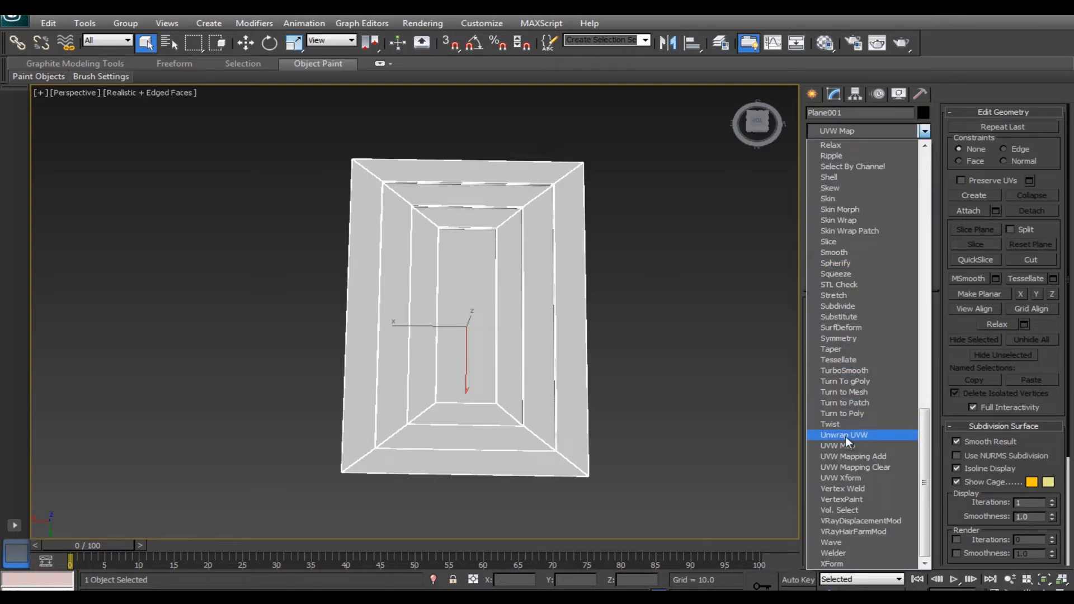
left_click(845, 436)
scroll(472, 304, "up", 6)
middle_click_drag(472, 305, 370, 414)
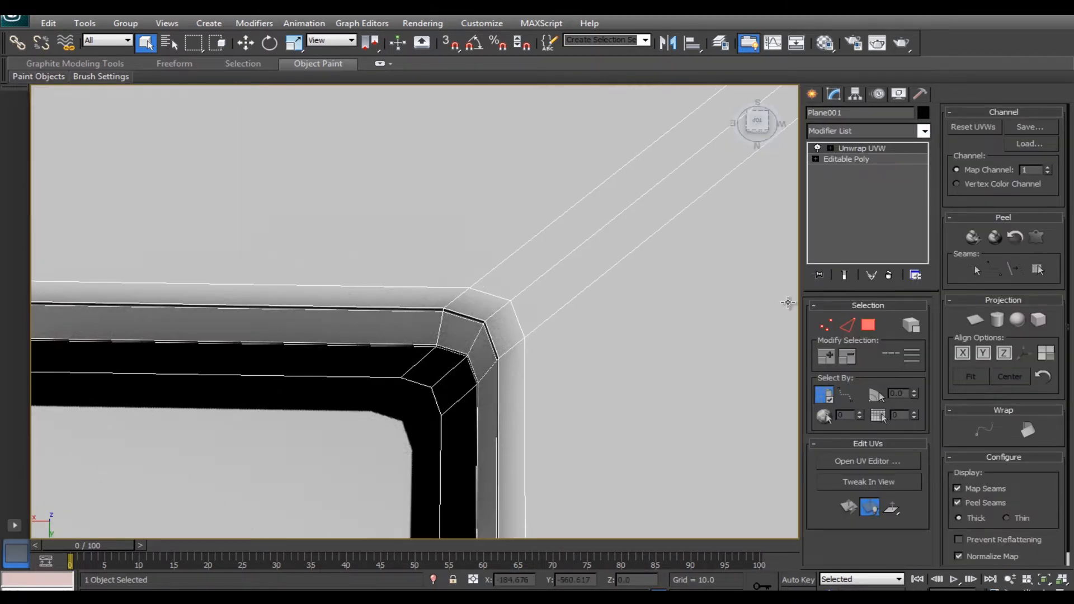
key("2")
middle_click_drag(472, 447, 515, 398, "alt")
left_click(893, 349)
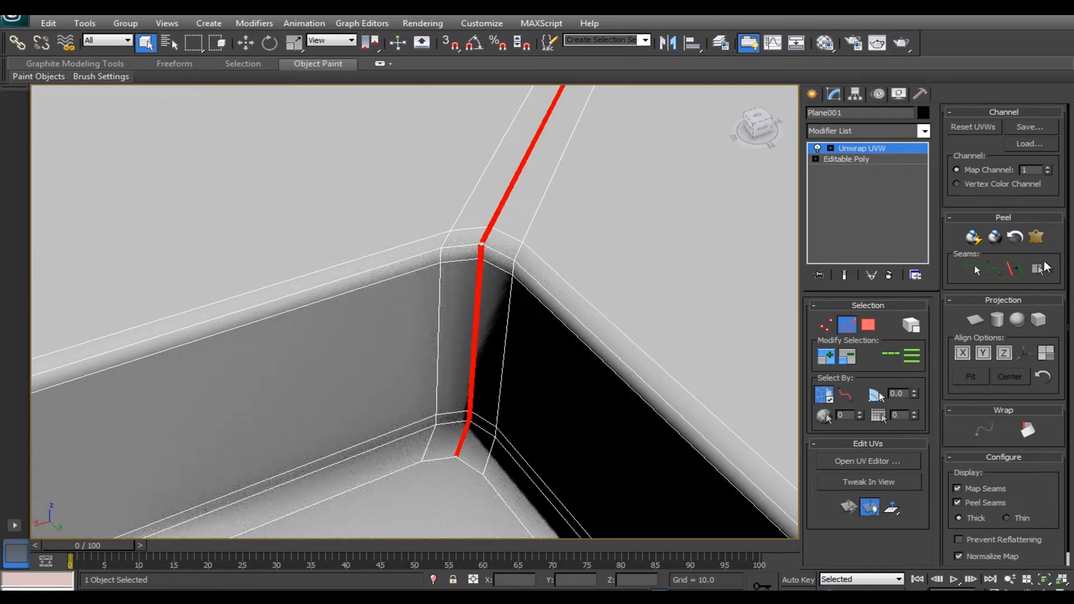
left_click(1014, 269)
- Convert the middle edge loop running down the second corner of the steps to seams
scroll(558, 378, "down", 7)
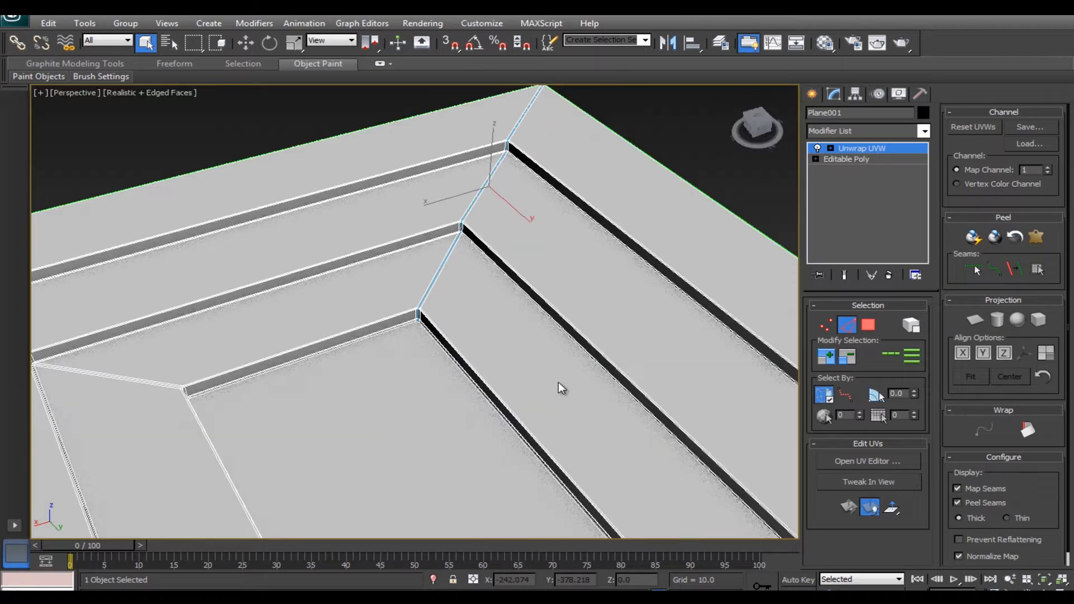
middle_click_drag(558, 382, 510, 307, "alt")
scroll(510, 307, "up", 5)
left_click(524, 305)
left_click(891, 355)
left_click(1014, 270)
- Convert the middle edge loop running down the third corner of the steps to seams
scroll(593, 370, "down", 7)
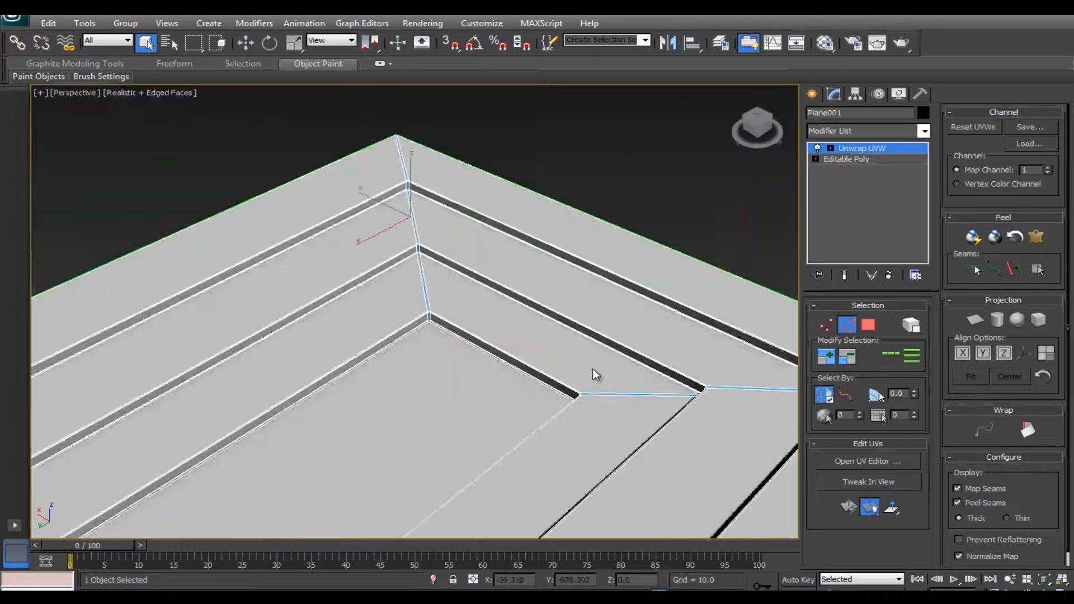
middle_click_drag(593, 369, 426, 388, "alt")
scroll(427, 388, "up", 6)
left_click(332, 398)
left_click(891, 355)
left_click(1014, 270)
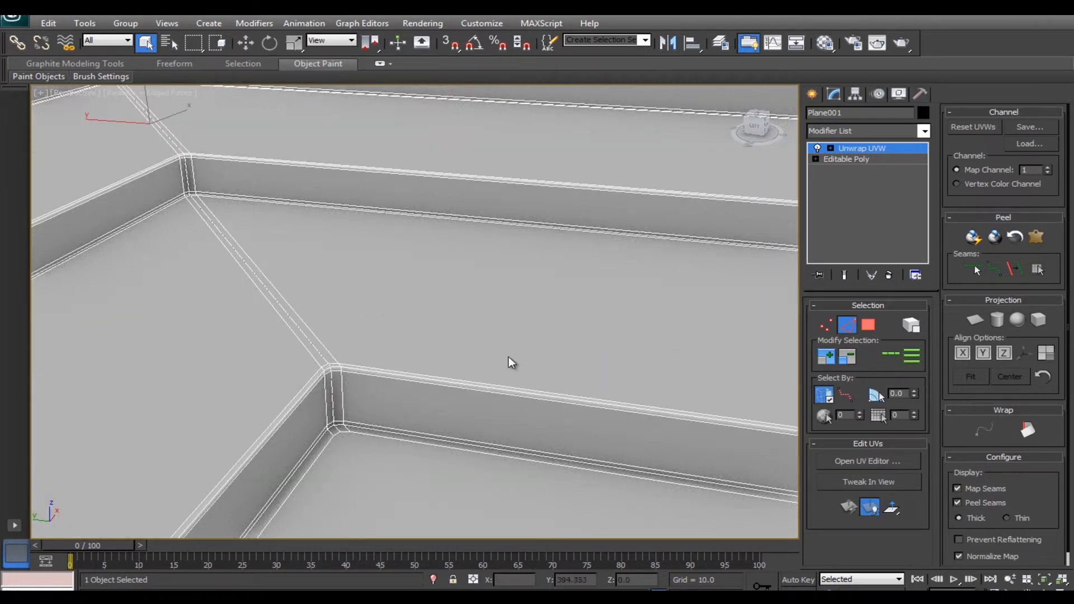
- Convert the middle edge loop running down the fourth corner of the steps to seams
scroll(508, 357, "down", 7)
middle_click_drag(508, 356, 448, 321, "alt")
left_click(293, 246)
middle_click_drag(330, 290, 467, 330)
scroll(469, 322, "up", 6)
left_click(473, 318)
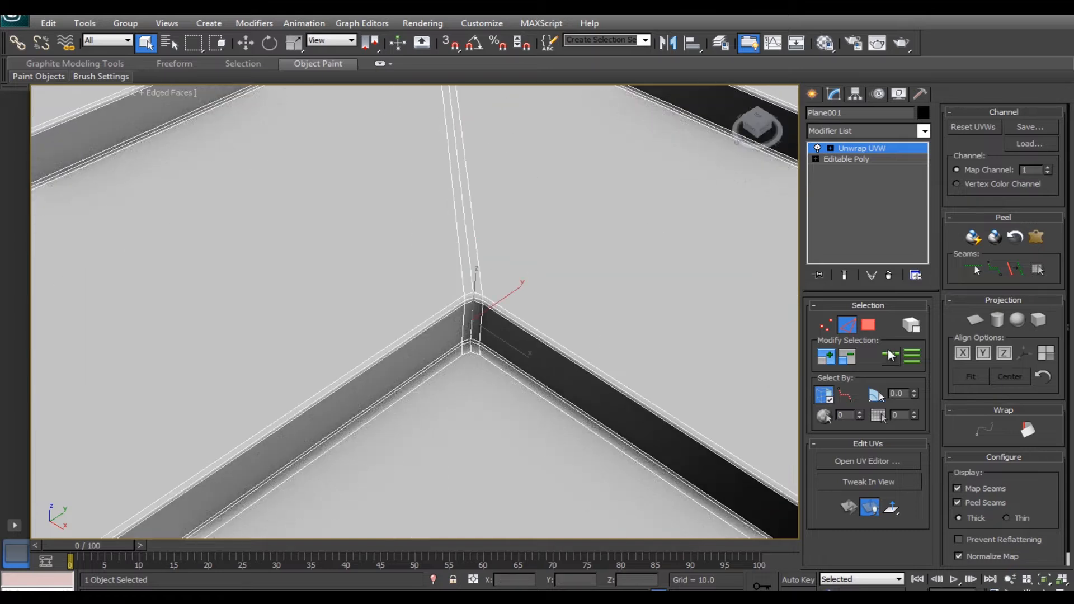
left_click(890, 354)
left_click(1014, 270)
- Select all the mesh's faces up to the seams, then run a Pelt Map on them and commit it
scroll(638, 302, "down", 7)
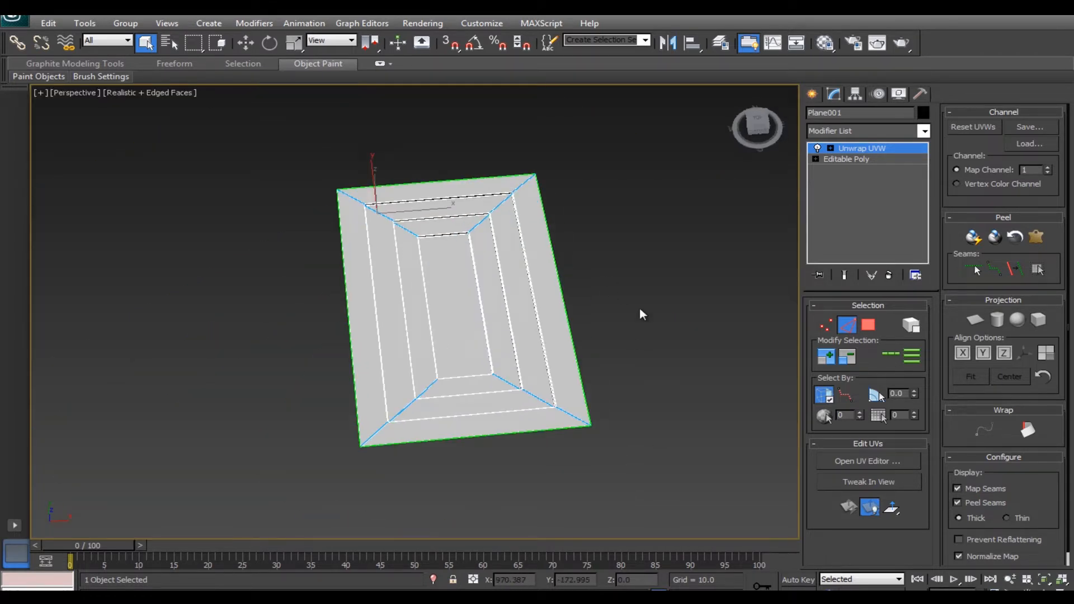
left_click(868, 324)
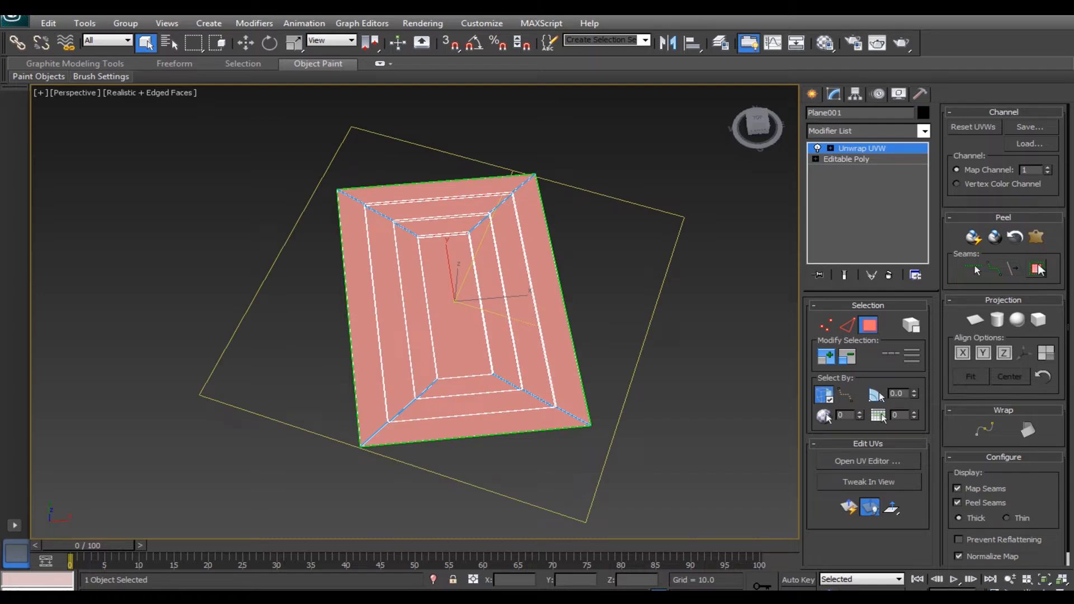
left_click(1036, 270)
left_click(1036, 237)
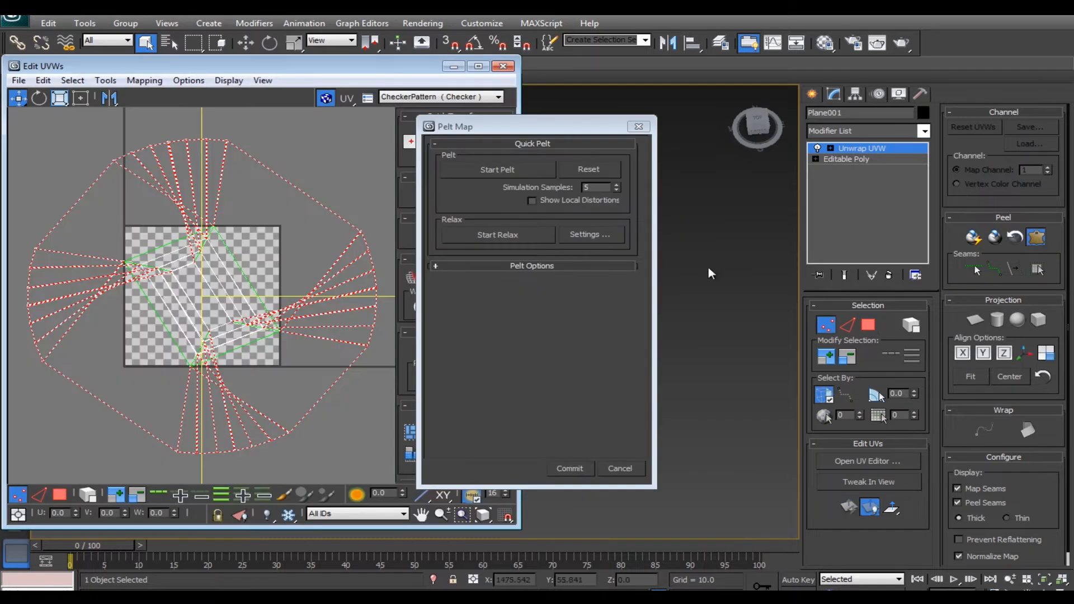
left_click(513, 172)
left_click(572, 469)
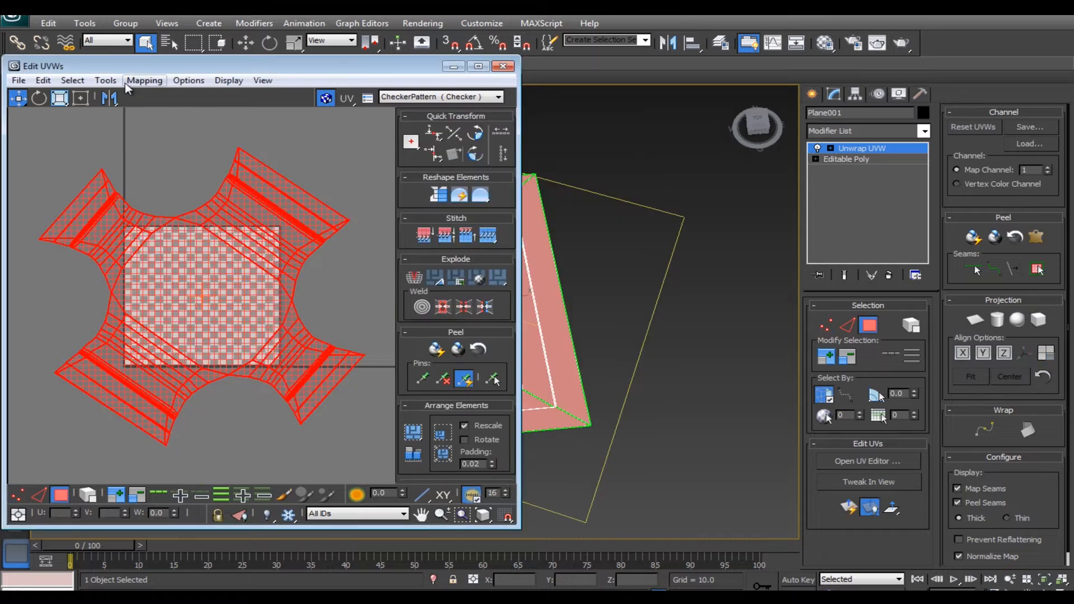
- Relax the pelted UVs using Relax By Face Angles until the stepped floor flattens into an even layout
left_click(105, 80)
left_click(148, 310)
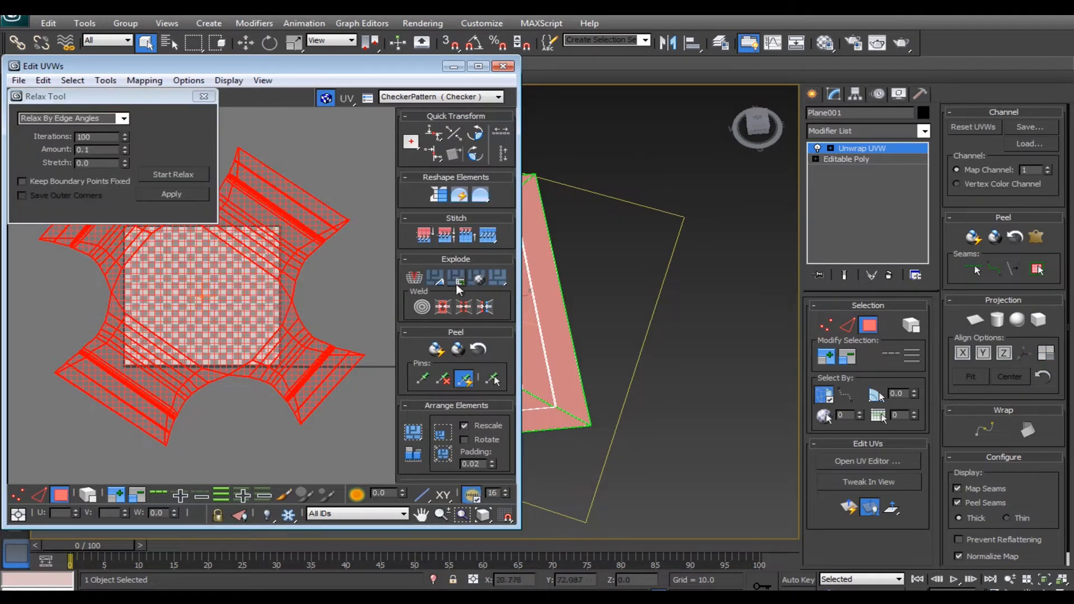
left_click(327, 133)
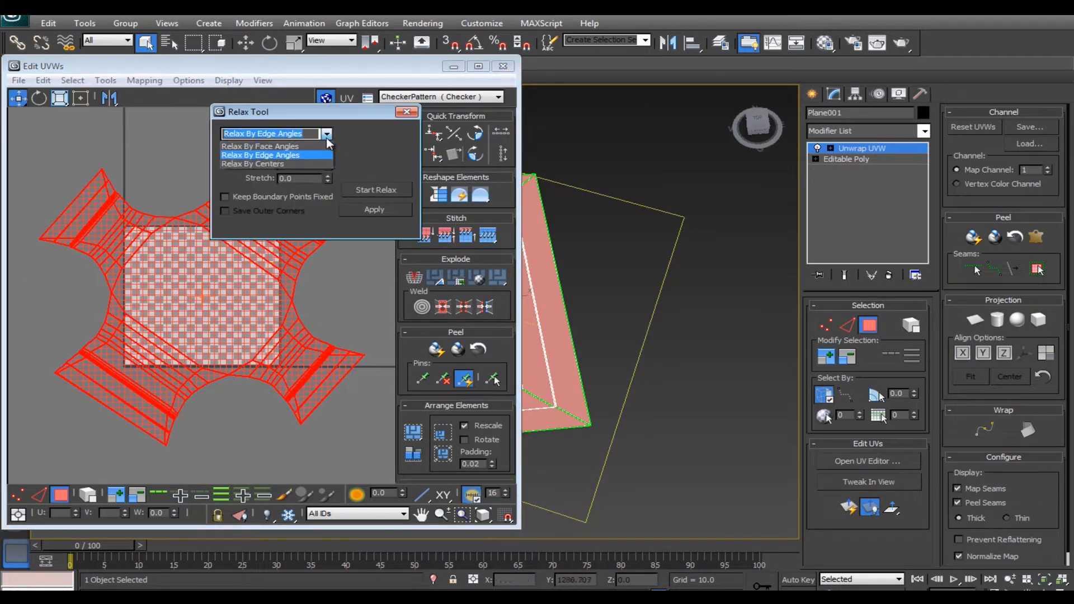
left_click(285, 145)
left_click(384, 189)
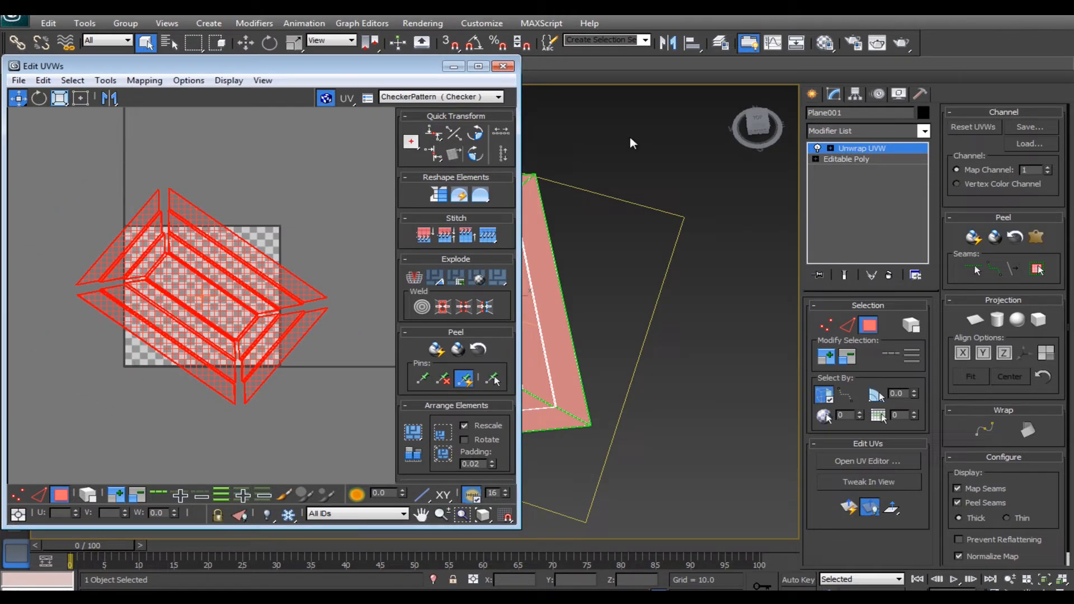
- Maximize the UV editor, rotate the floor's UV layout upright and scale it down to fit inside the checker tile
left_click(478, 66)
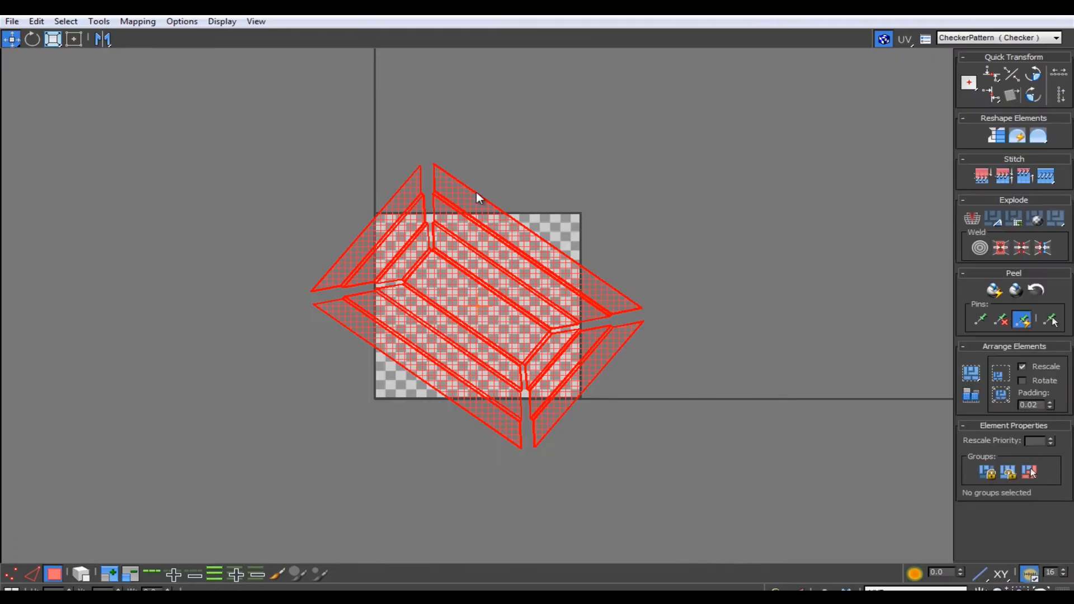
key("e")
left_click_drag(475, 192, 566, 157)
key("r")
left_click_drag(463, 244, 451, 325)
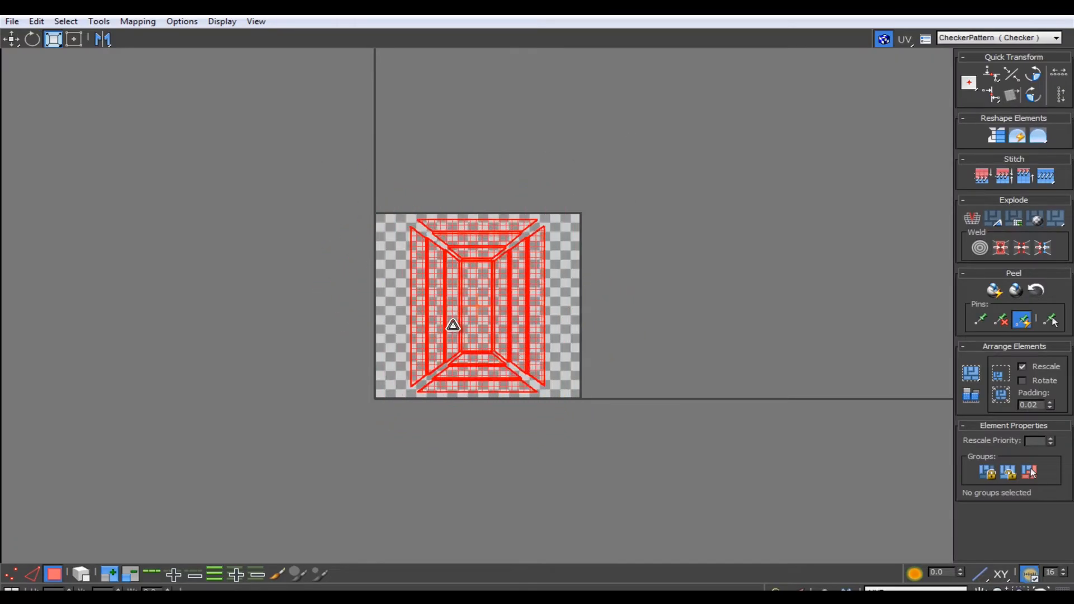
key("w")
left_click(688, 246)
scroll(688, 246, "up", 5)
middle_click_drag(672, 285, 789, 202)
scroll(844, 232, "down", 2)
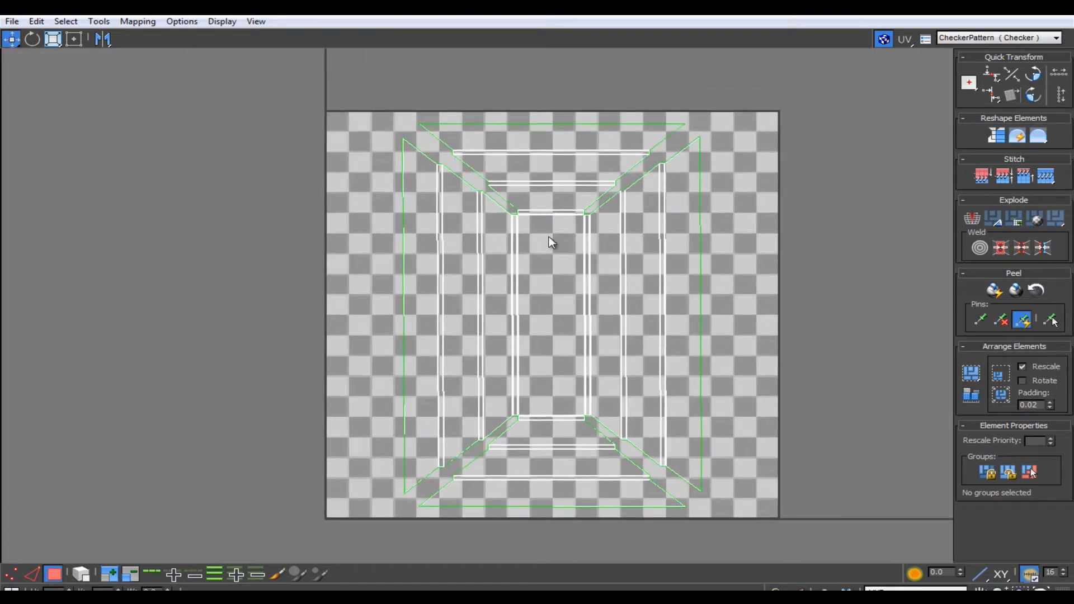
- Render a UVW template of the floor at 2048 by 2048
left_click(99, 21)
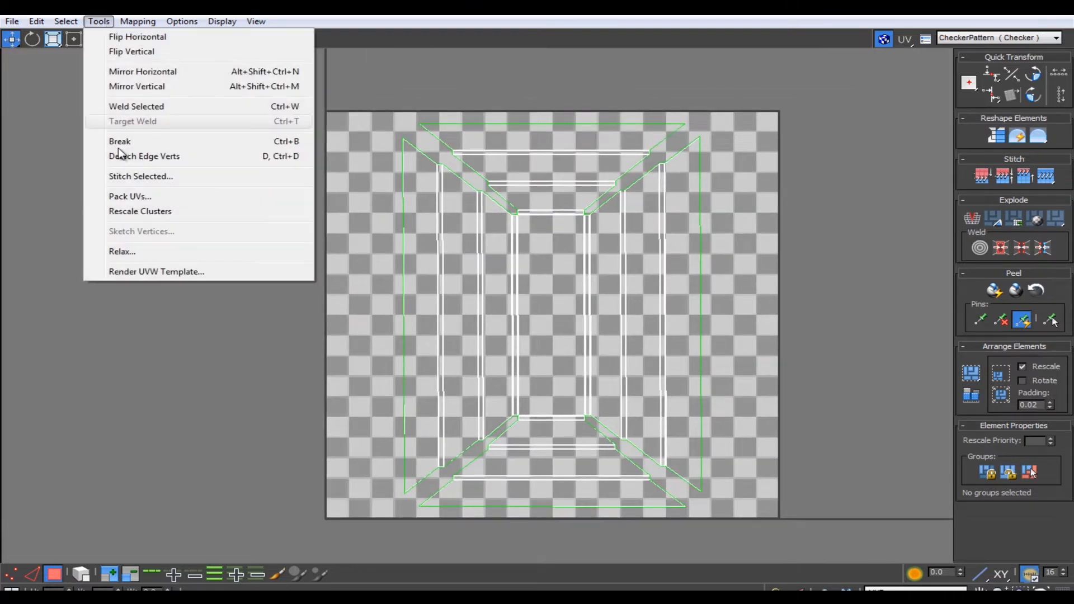
left_click(134, 272)
type("2048")
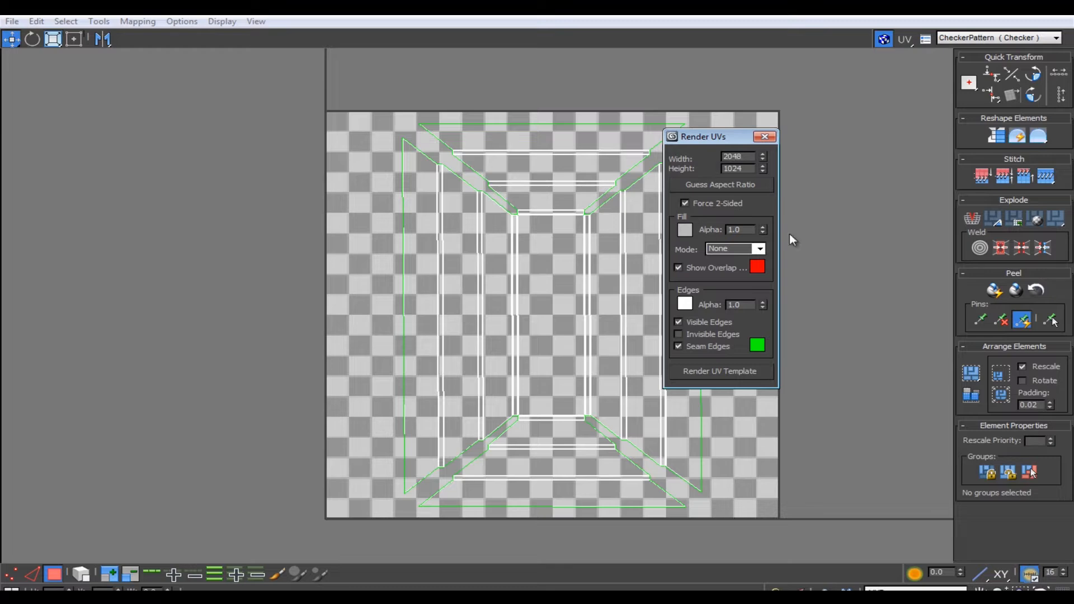
left_click(720, 169)
type("2048")
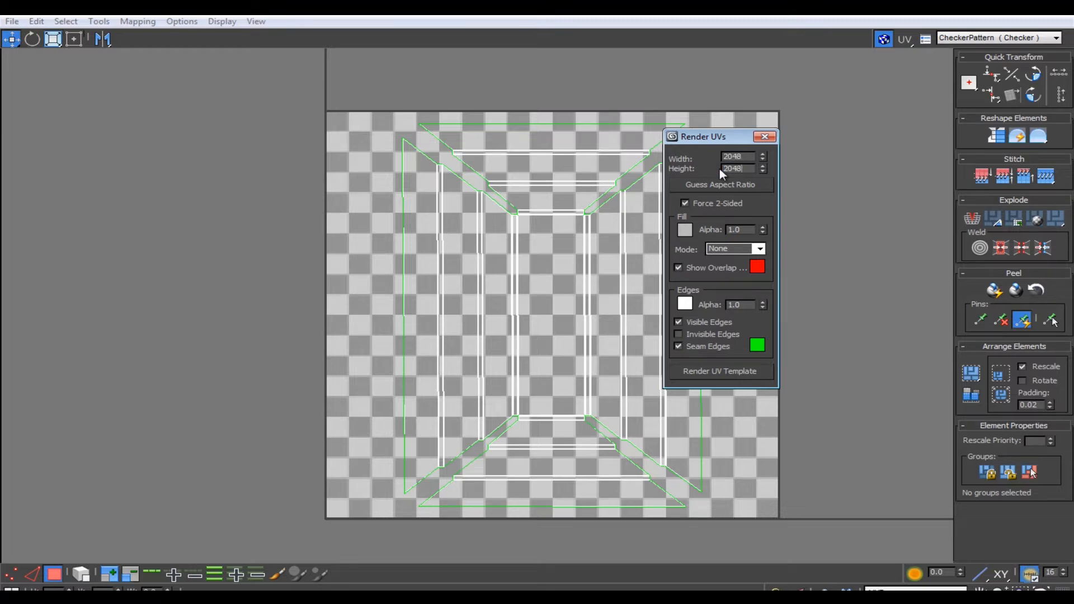
left_click(720, 371)
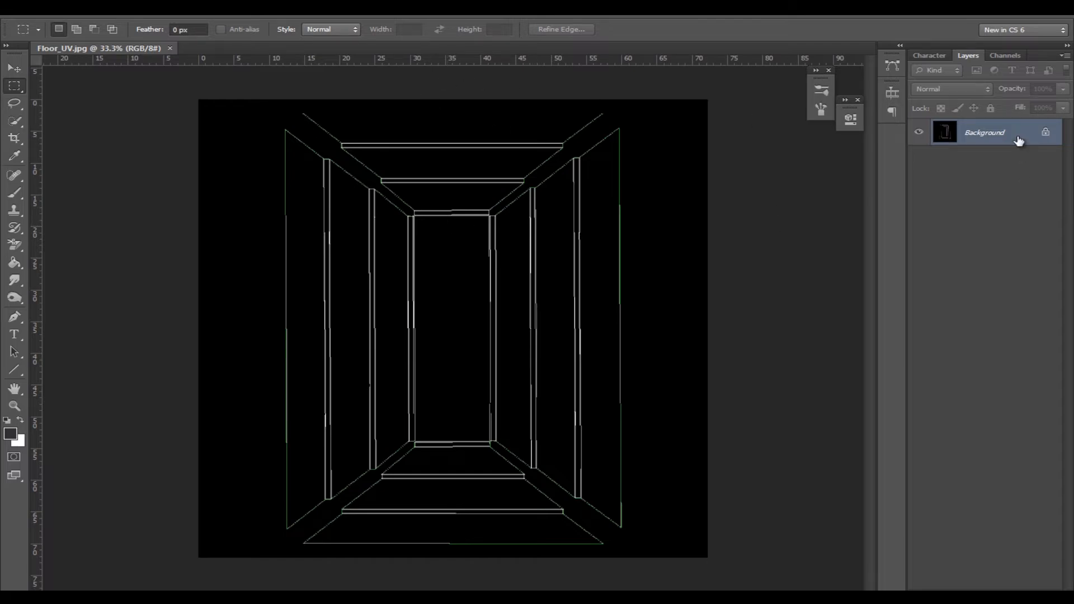
- Switch to Photoshop and convert the background layers of Floor_UV.jpg and Concreate Texture.jpg into regular layers
double_click(1018, 141)
left_click(683, 189)
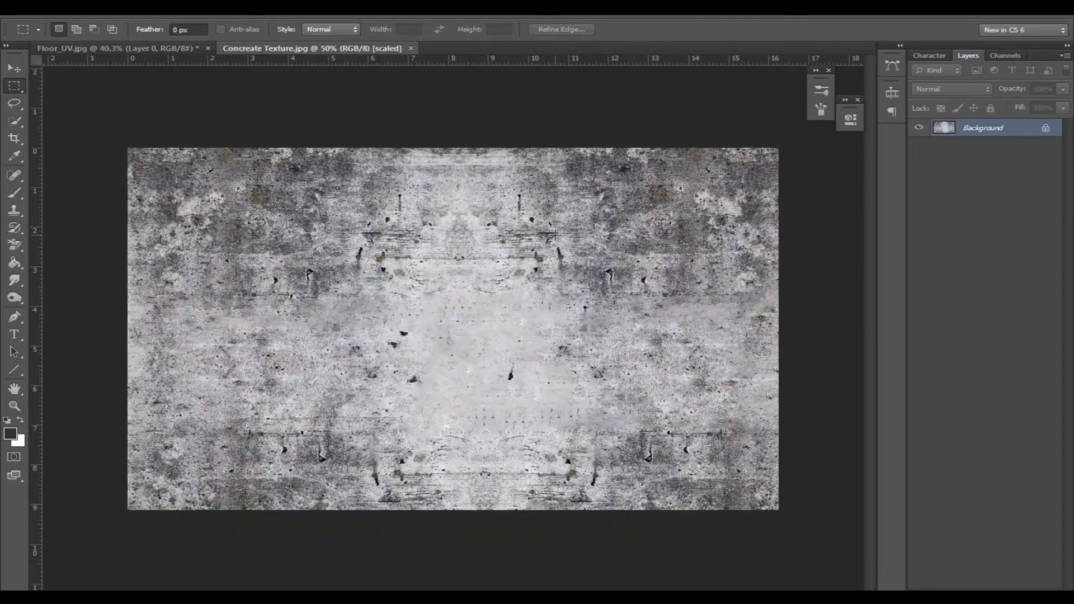
double_click(1002, 127)
left_click(664, 185)
- Copy the concrete texture into Floor_UV.jpg and move it over the upper part of the template
key("v")
left_click_drag(364, 212, 453, 288)
left_click_drag(546, 260, 434, 168)
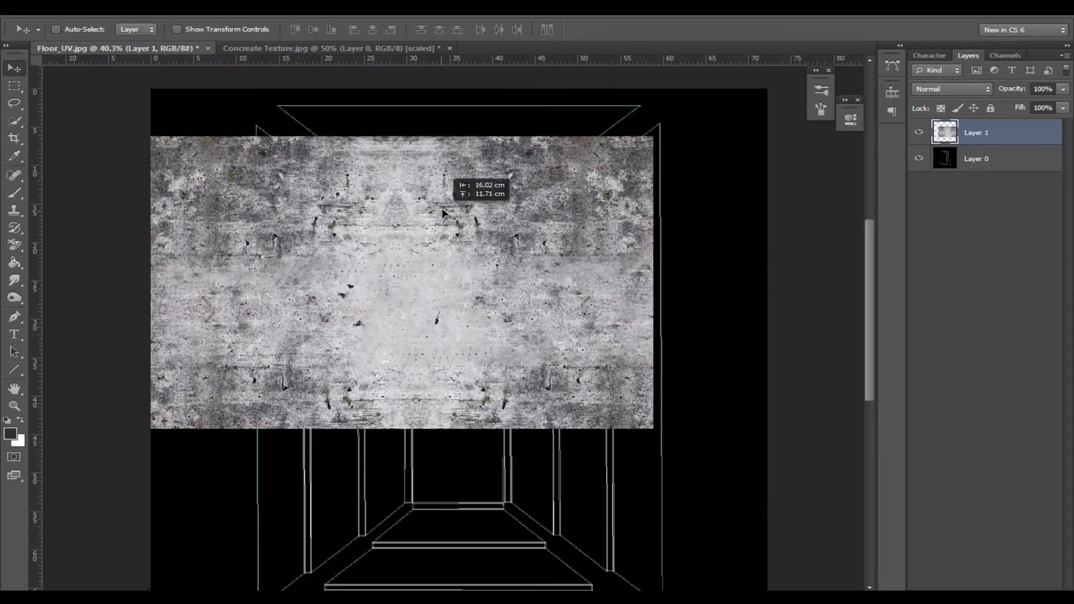
scroll(448, 252, "down", 2, "alt")
- Rotate the concrete texture 90° clockwise and scale it down over the upper part of the UV template
key("ctrl+t")
right_click(514, 229)
left_click(604, 396)
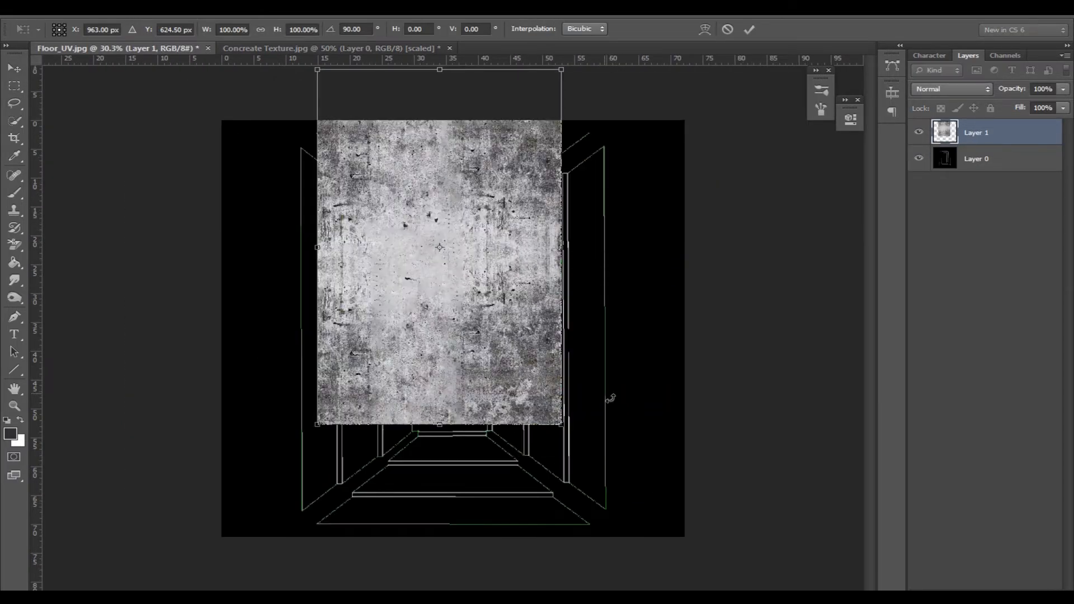
left_click_drag(571, 454, 437, 343)
key("Return")
- Duplicate the concrete texture side by side, enlarge both copies to span the template's width and merge them
left_click_drag(400, 251, 539, 246, "alt")
key("alt+shift+bracketleft")
key("ctrl+t")
left_click_drag(582, 340, 628, 366)
key("Return")
key("ctrl+e")
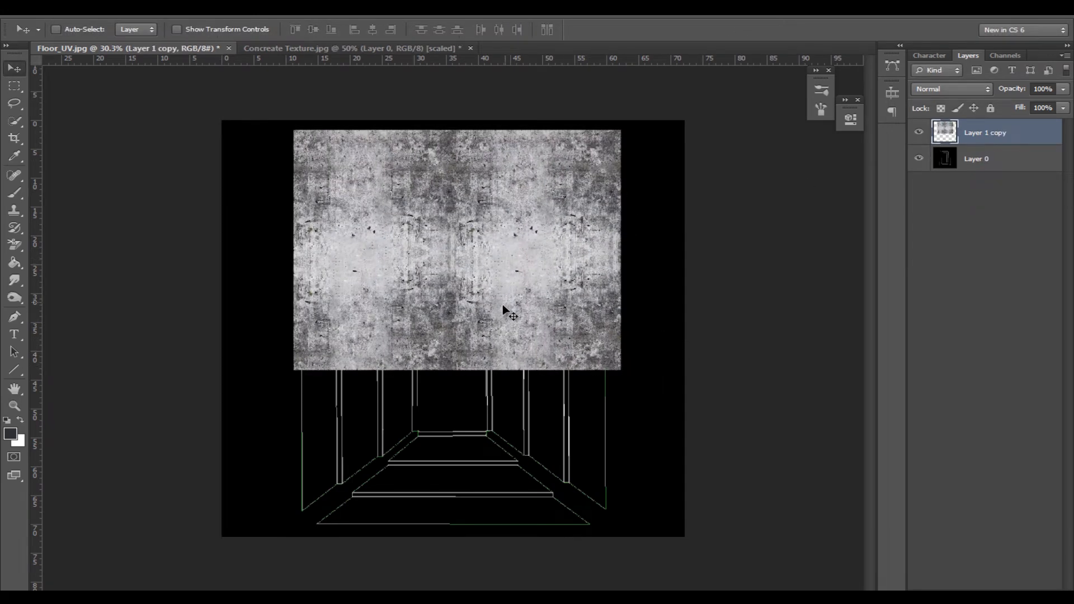
- Duplicate the merged concrete downward to cover the template, then mask the copy and paint black over the horizontal join
left_click_drag(502, 304, 502, 473, "alt")
left_click(980, 588)
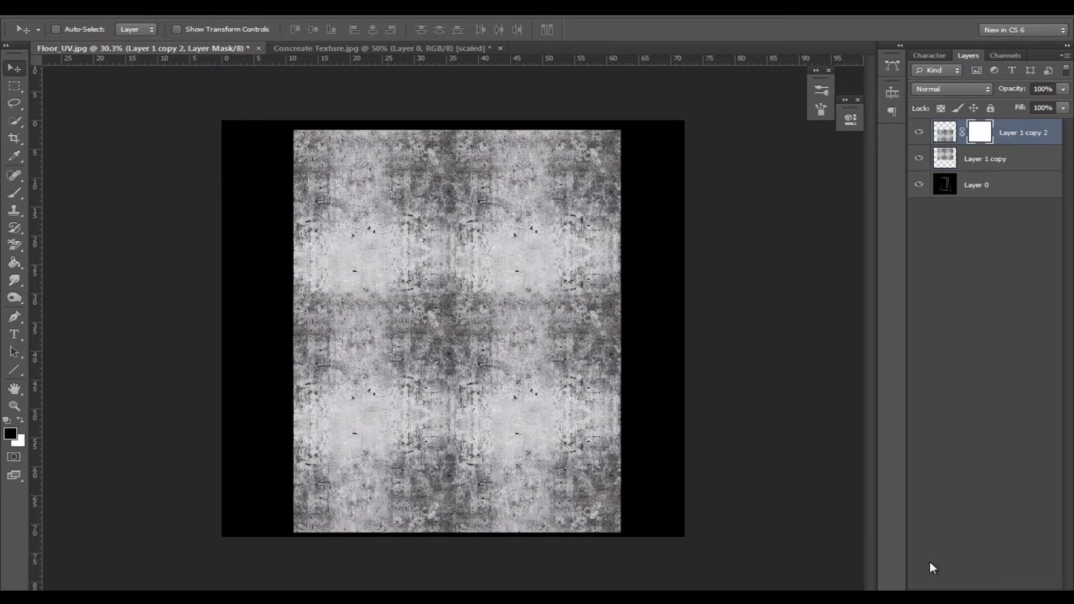
key("b")
left_click_drag(587, 294, 519, 321)
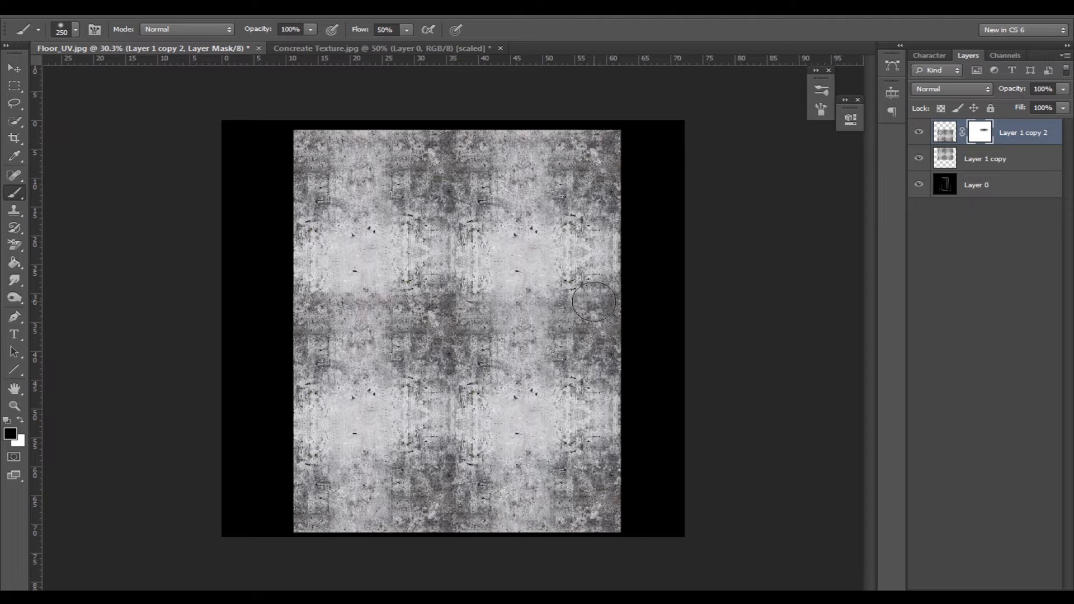
mouse_move(594, 302)
left_mouse_down()
mouse_move(311, 309)
mouse_move(565, 299)
mouse_move(348, 298)
left_mouse_up()
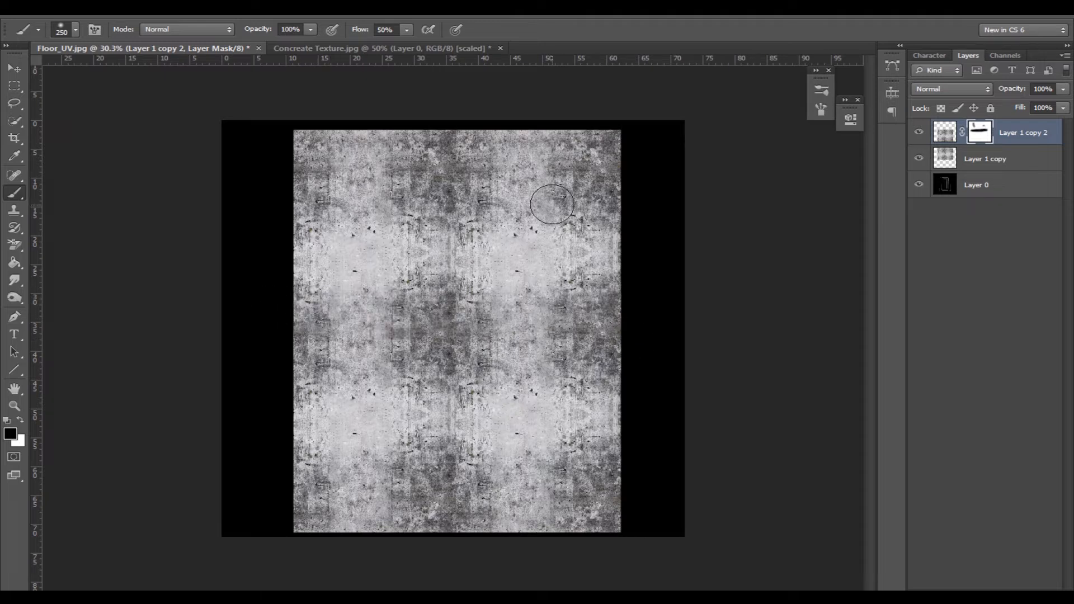
- Move the UV template layer above the concrete layers and set its blending mode to Screen
left_click_drag(976, 184, 997, 123)
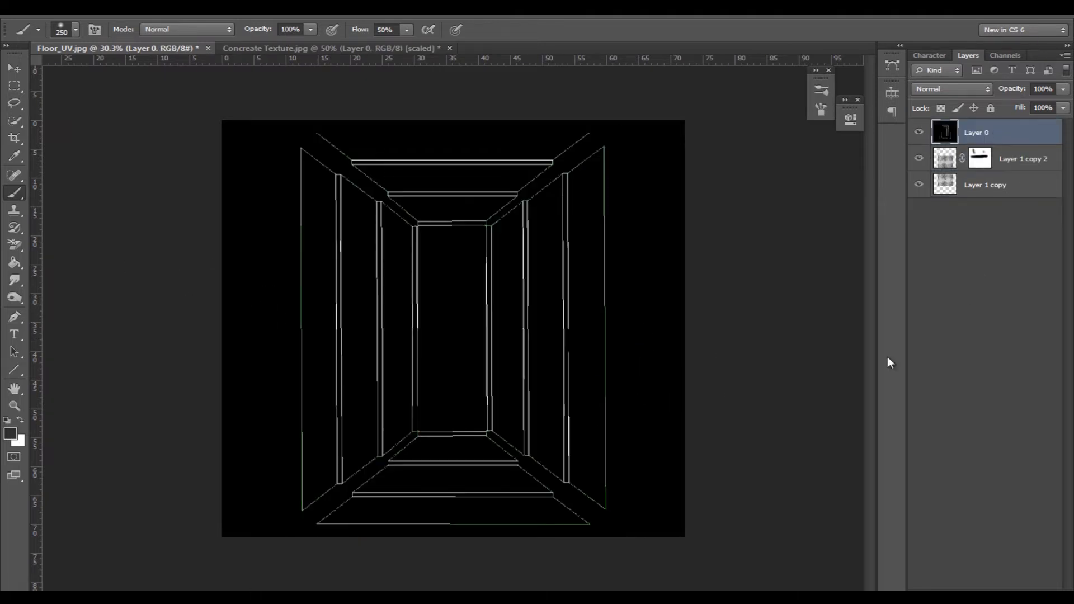
left_click(951, 89)
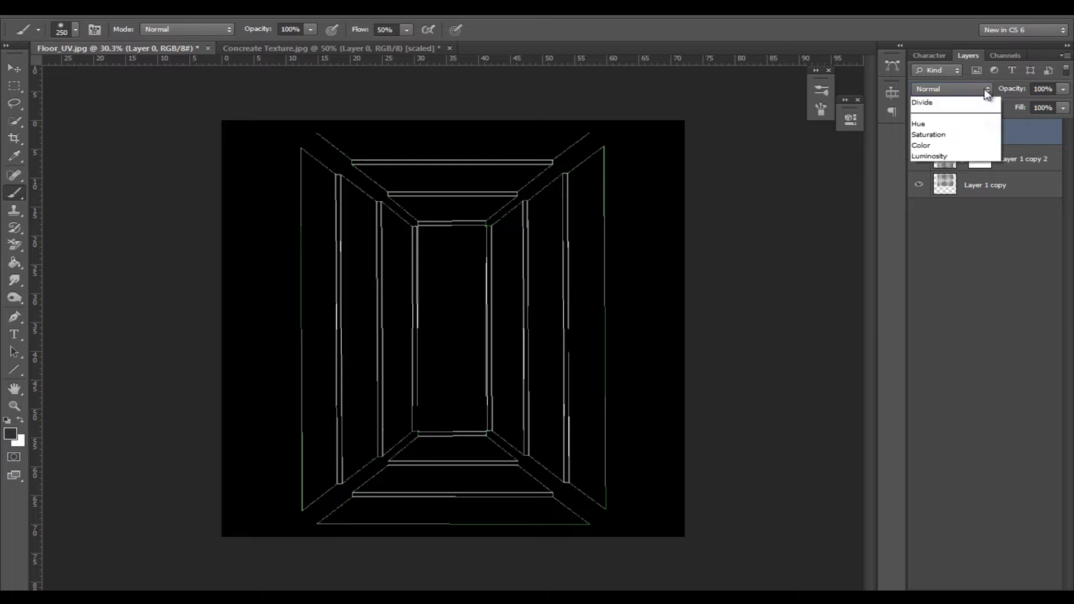
left_click(943, 211)
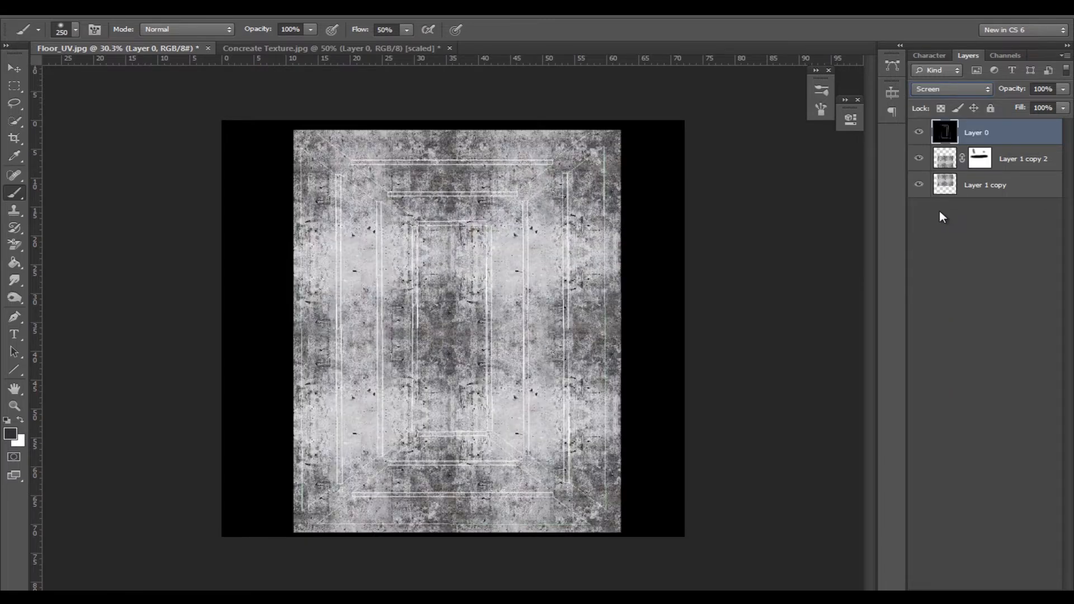
- Give the UV template layer a green colour label and lock it completely
key("v")
right_click(987, 134)
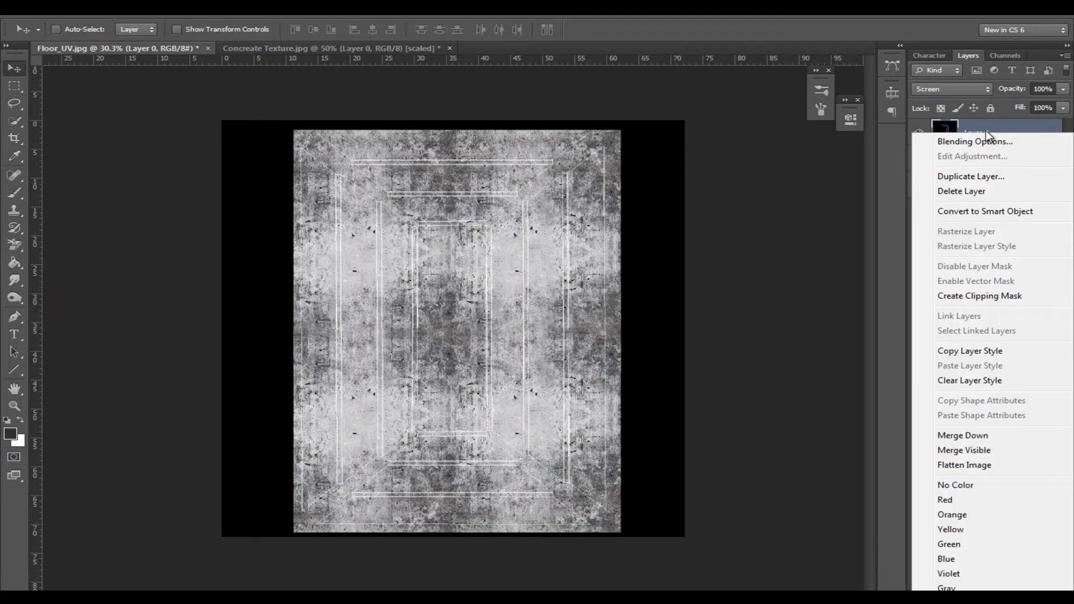
left_click(1018, 355)
left_click(996, 133)
left_click(990, 108)
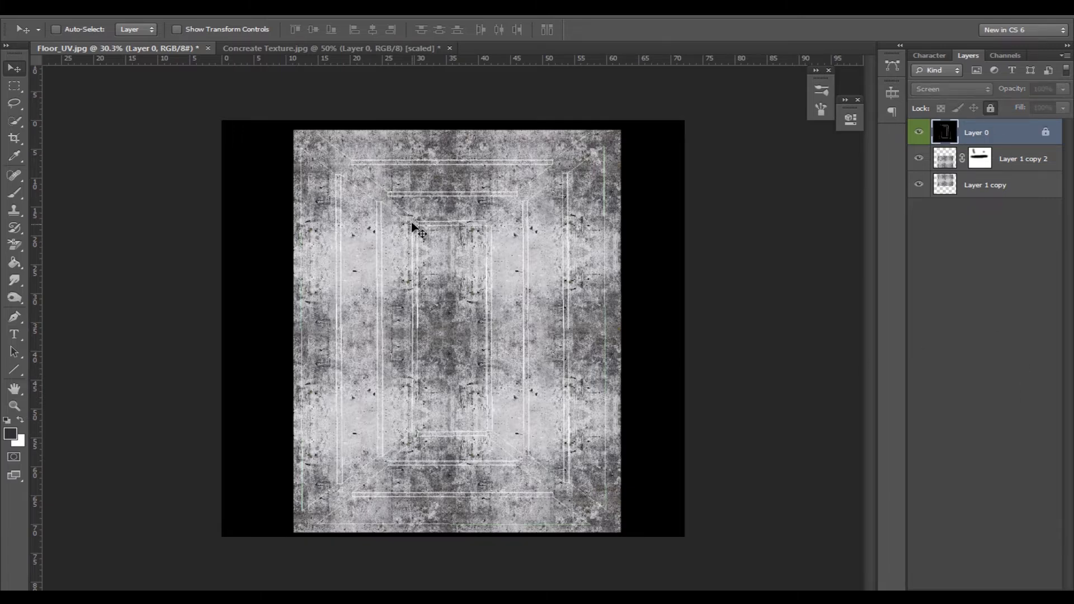
- Merge the two concrete layers below the UV template into one
left_click(1010, 162)
left_click(1002, 189, "shift")
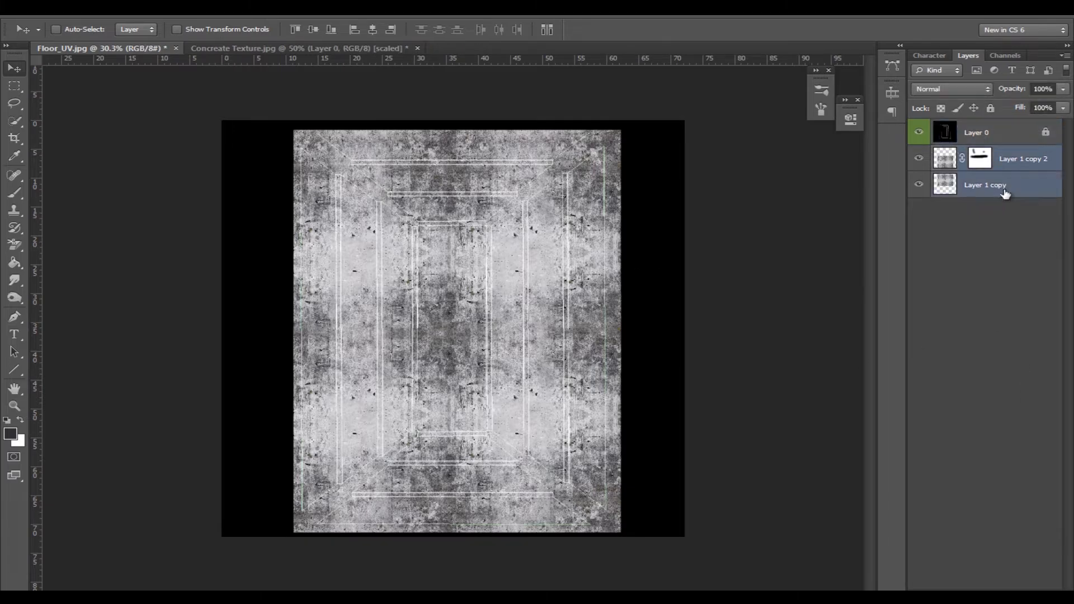
key("ctrl+e")
scroll(492, 226, "up", 5, "alt")
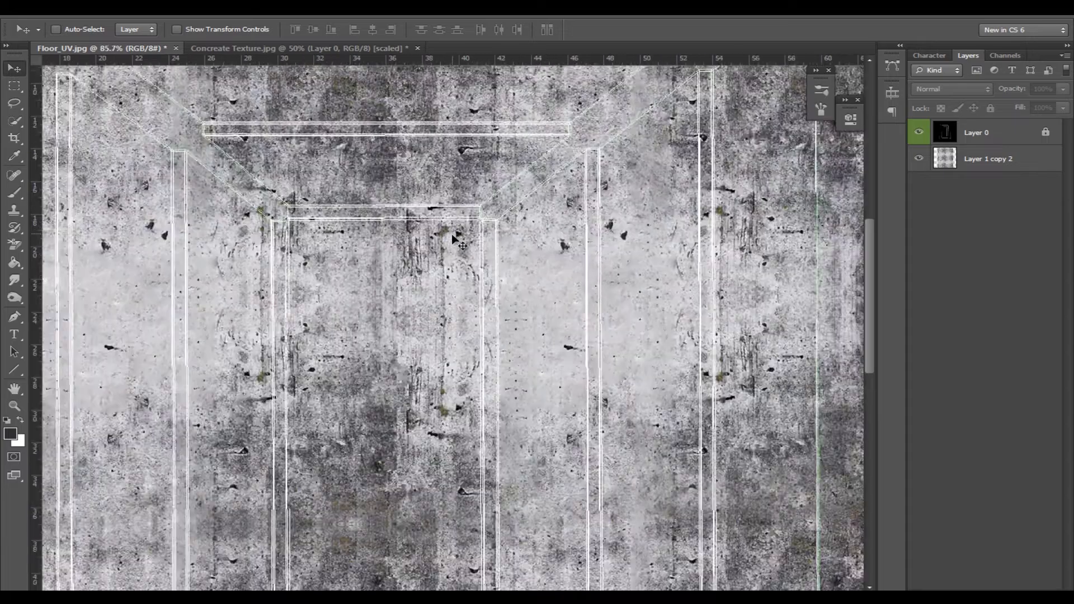
scroll(454, 240, "up", 2, "alt")
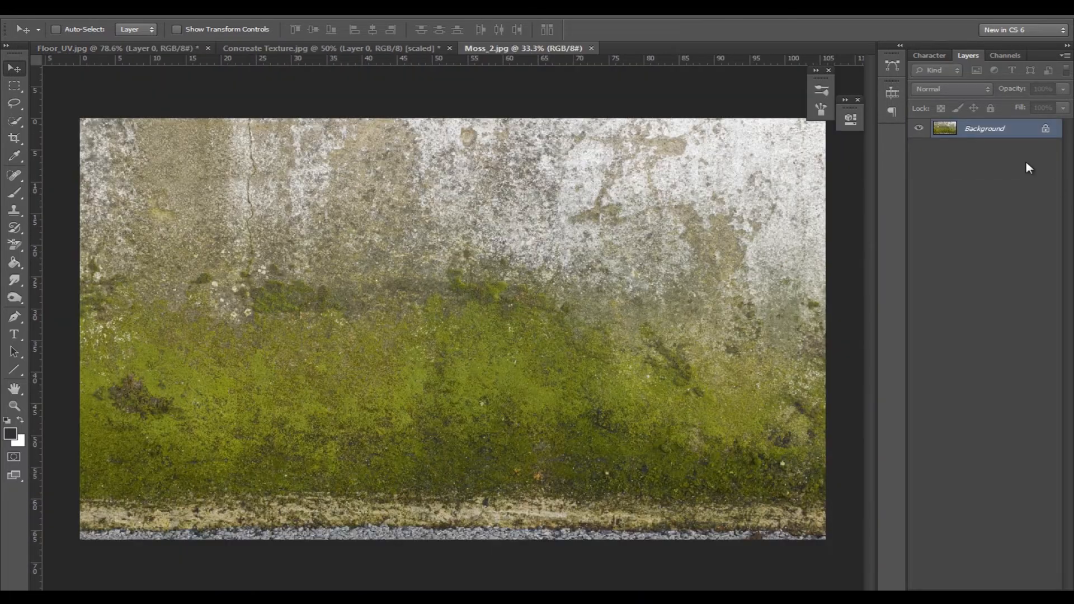
- Convert the Moss_2.jpg background into a regular layer and add a layer mask to it
double_click(991, 133)
left_click(664, 186)
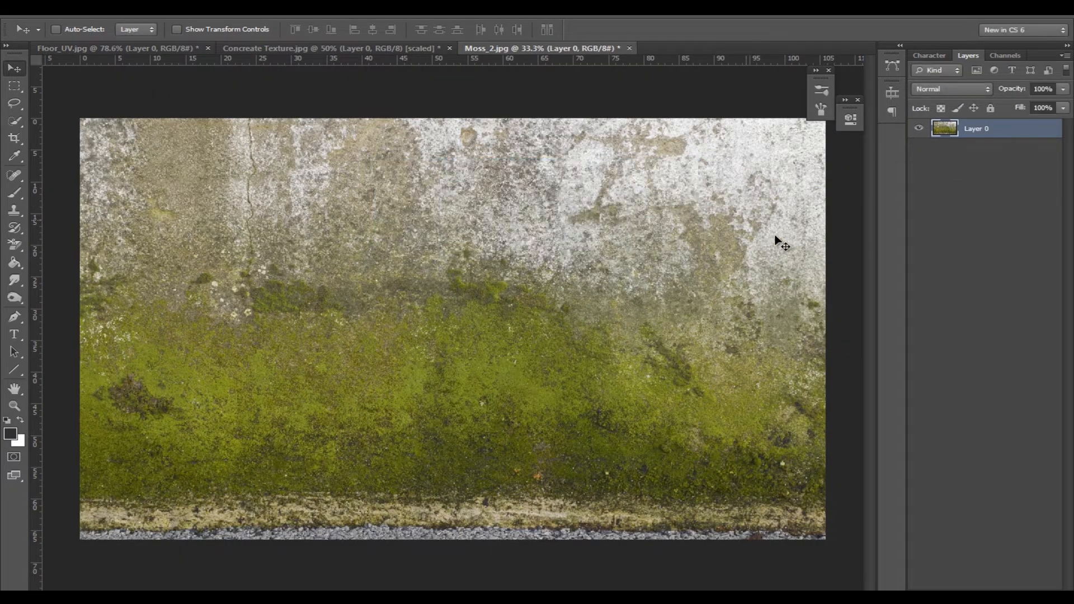
left_click(1009, 581)
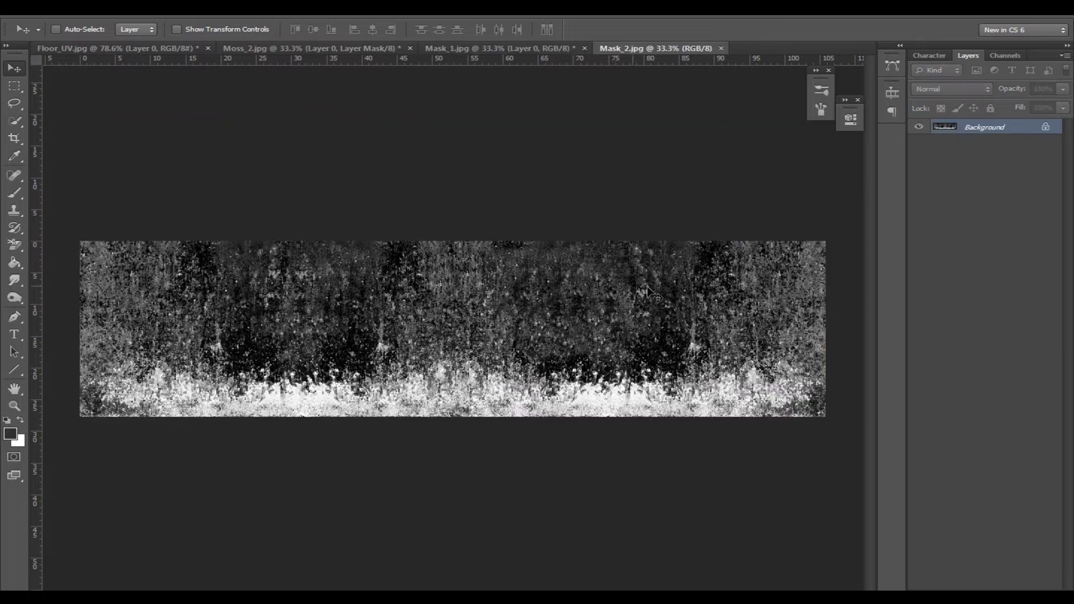
- Unlock the Mask_2.jpg background, copy its whole image and paste it into the layer mask of Moss_2.jpg
double_click(1002, 137)
left_click(663, 186)
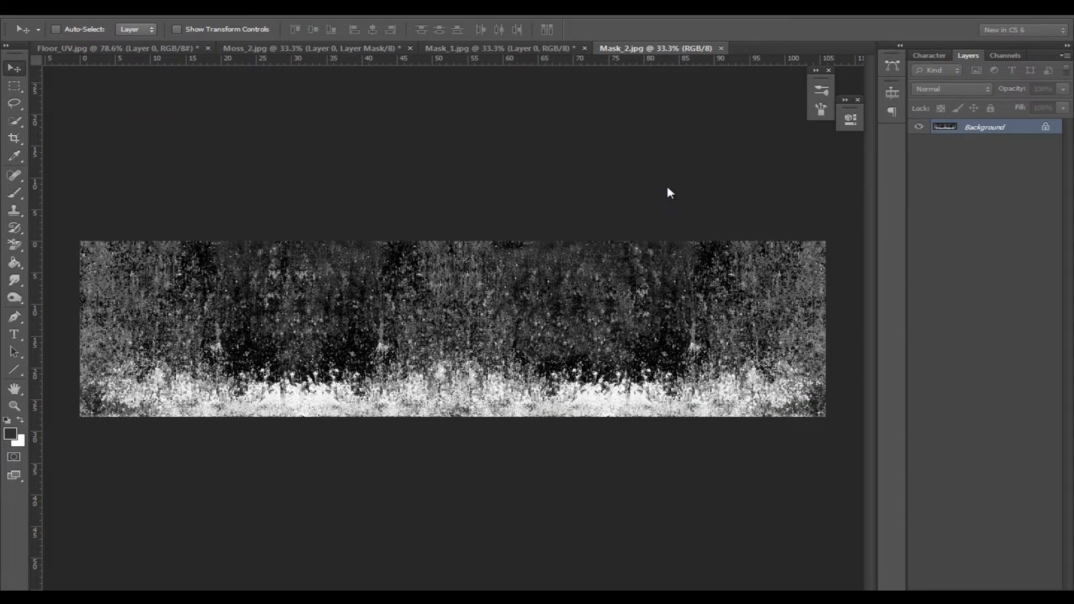
key("ctrl+a")
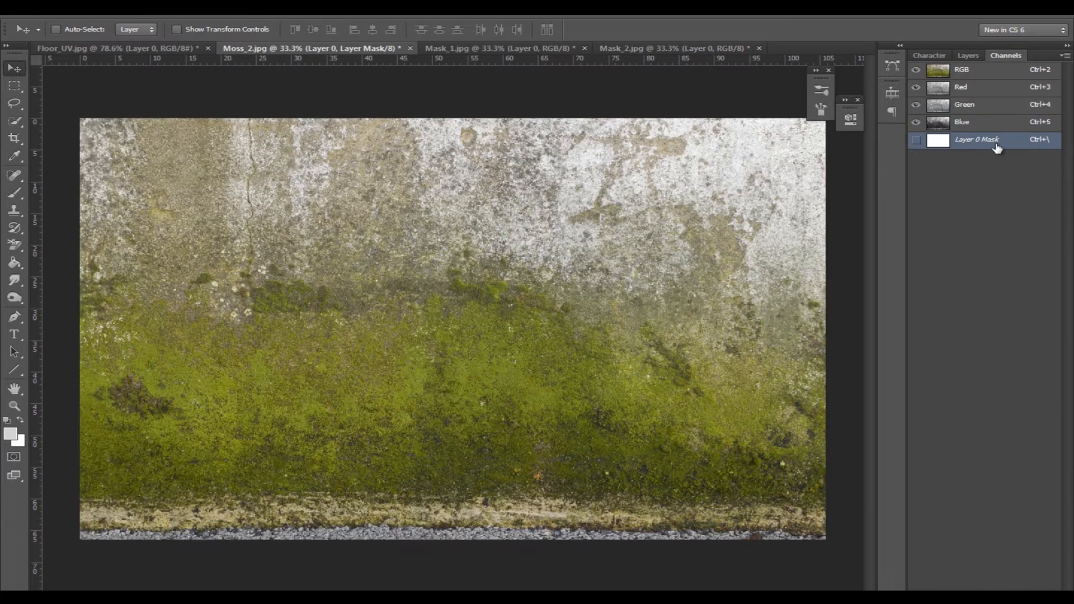
key("ctrl+v")
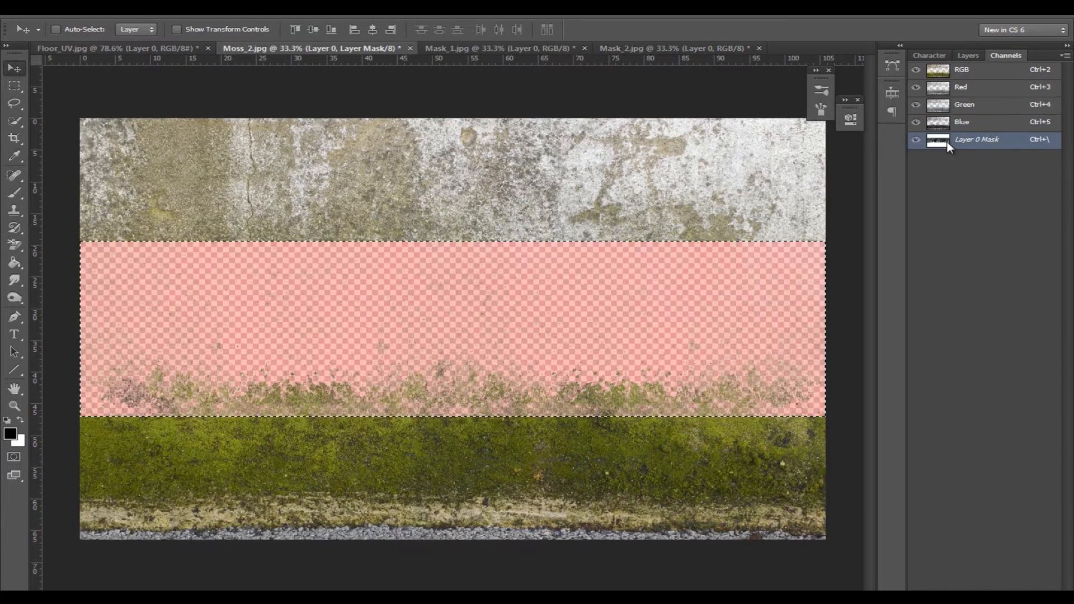
left_click_drag(771, 272, 761, 359)
- Crop Moss_2.jpg from above and below down to the masked moss strip
left_click(968, 55)
key("c")
left_click_drag(452, 118, 459, 224)
left_click_drag(453, 434, 476, 415)
key("Return")
key("v")
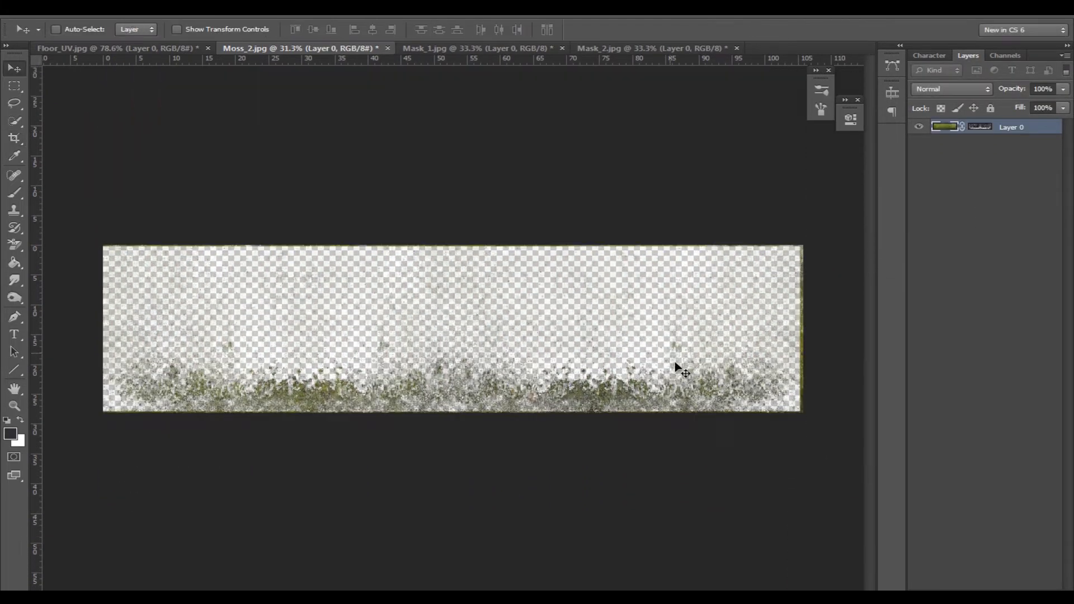
- Apply the moss layer's mask and copy the moss strip into Floor_UV.jpg
right_click(986, 133)
left_click(973, 174)
left_click_drag(783, 336, 447, 459)
- Rotate the moss strip 90° counter-clockwise and scale it to fit along the right edge of the template's central panel
scroll(499, 307, "down", 5, "alt")
key("ctrl+t")
right_click(464, 266)
left_click(501, 448)
scroll(514, 224, "down", 4, "alt")
left_click_drag(480, 163, 386, 358)
left_click_drag(414, 363, 472, 288)
key("Return")
- Duplicate the moss strip, flip the copy horizontally and align it with the left edge of the central panel
left_click_drag(506, 198, 477, 198, "alt")
key("ctrl+t")
right_click(463, 201)
left_click(518, 403)
scroll(453, 101, "up", 6, "alt")
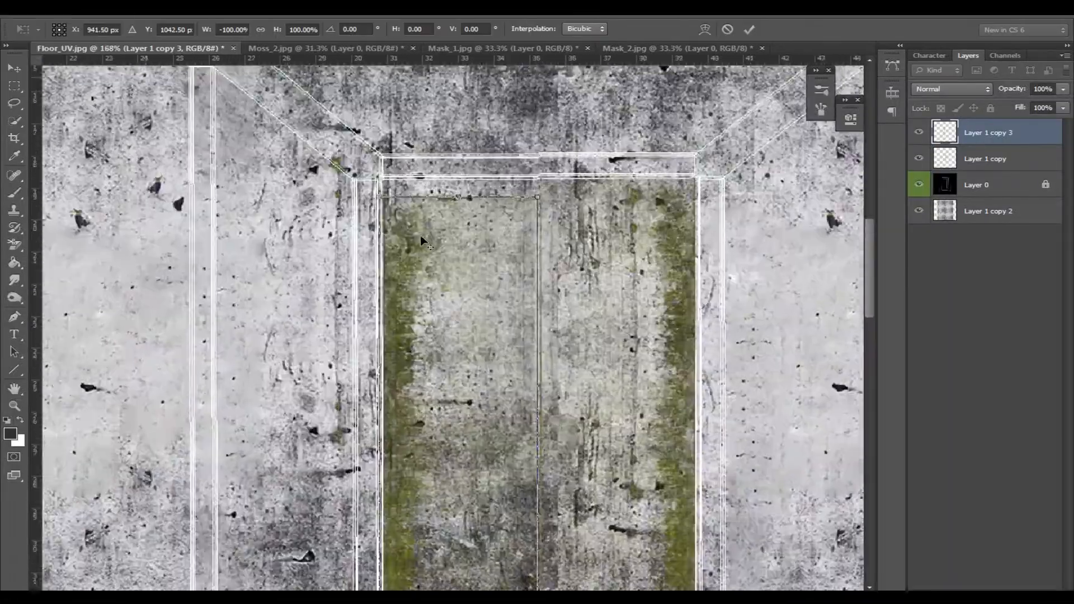
scroll(421, 236, "up", 5, "alt")
left_click_drag(392, 226, 389, 190)
scroll(482, 246, "down", 9, "alt")
key("Return")
- Place copies of the moss strips along the vertical step edges on both sides of the central panel
left_click_drag(423, 252, 322, 251, "alt")
left_click_drag(321, 251, 677, 260, "alt")
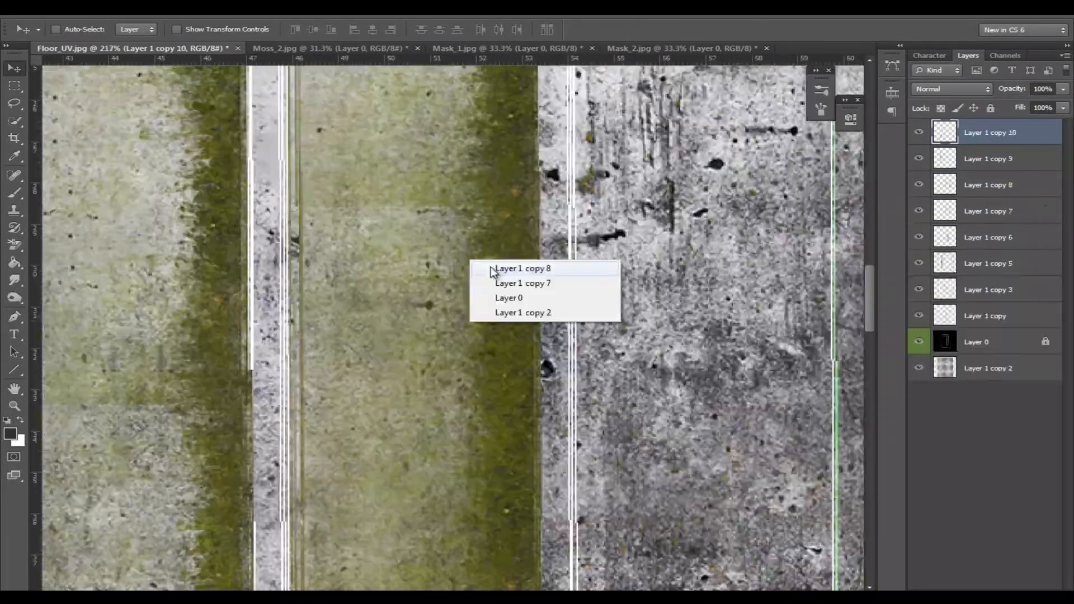
left_click(528, 285)
left_click_drag(492, 269, 663, 240)
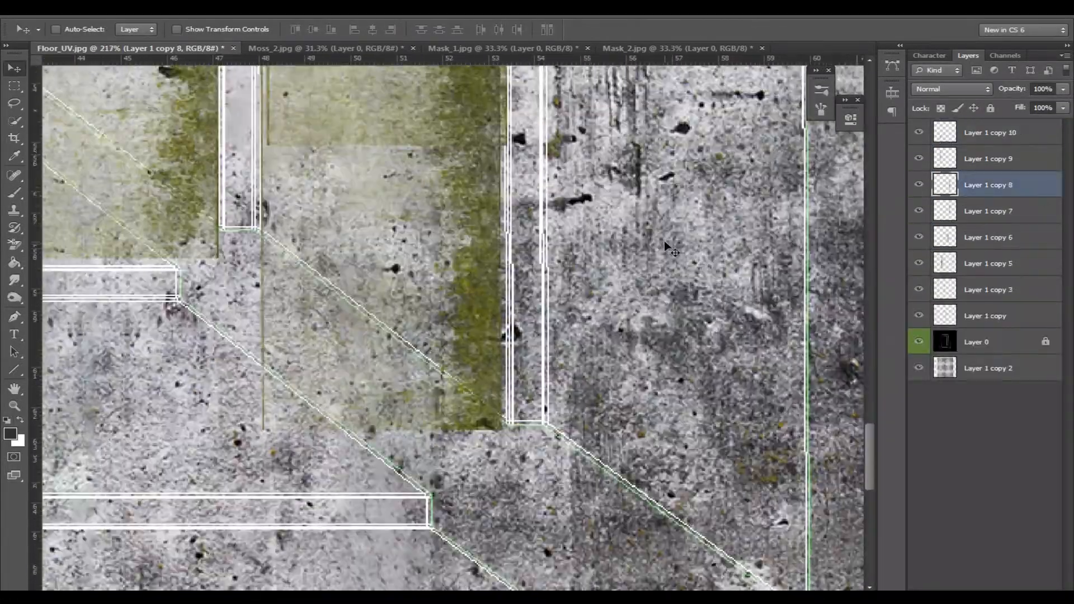
scroll(664, 243, "down", 6, "alt")
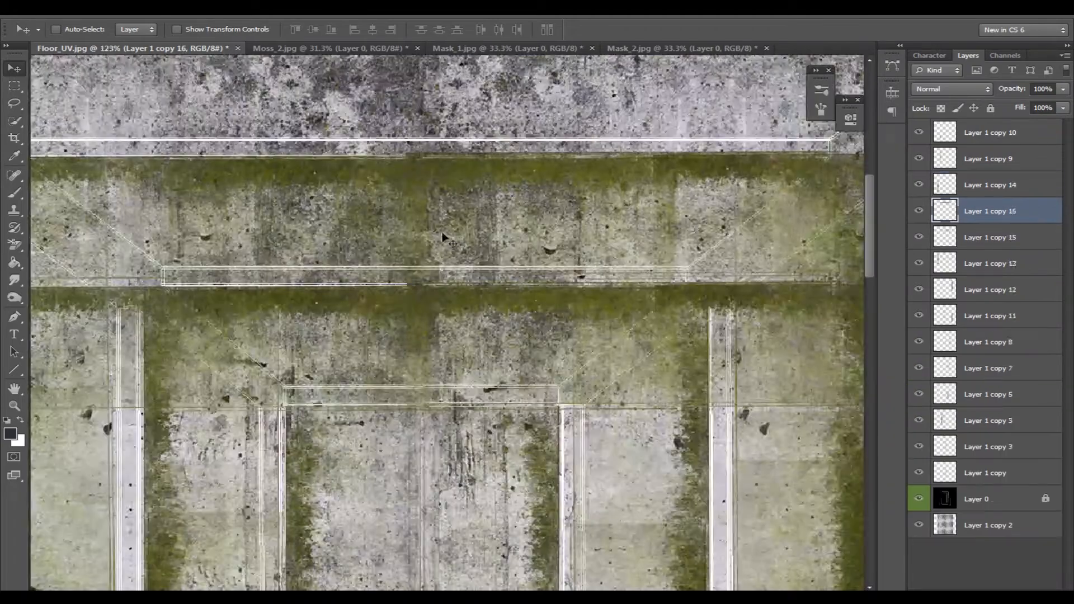
- Place a copy of the horizontal moss strip along the next step edge and trim the overhanging strip ends with rectangular selections
left_click_drag(394, 140, 398, 278)
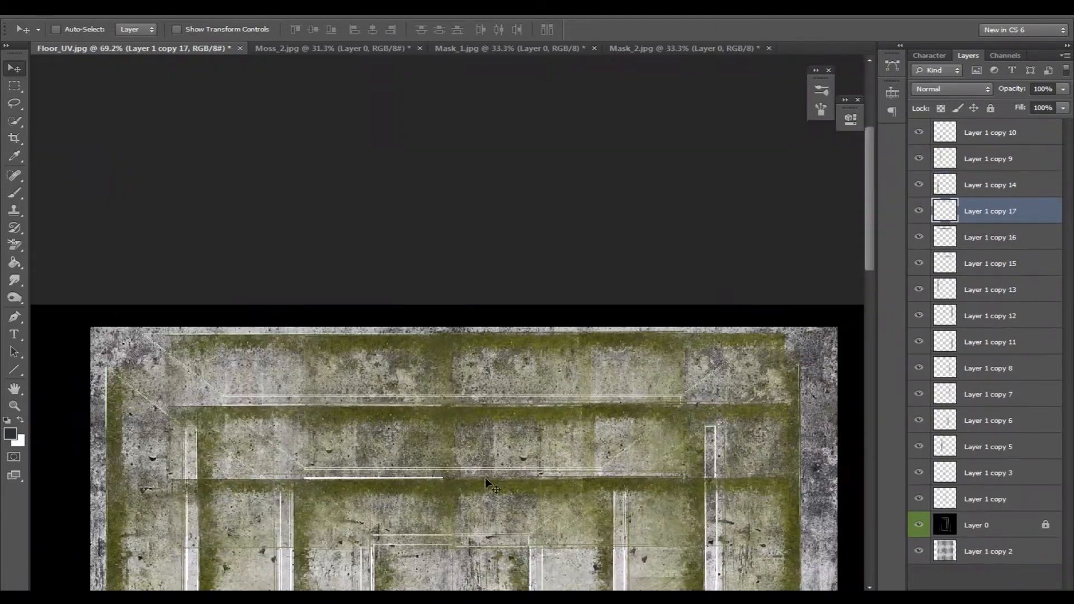
right_click(485, 477)
left_click(509, 531)
key("m")
scroll(447, 391, "up", 3)
left_click_drag(144, 318, 300, 463)
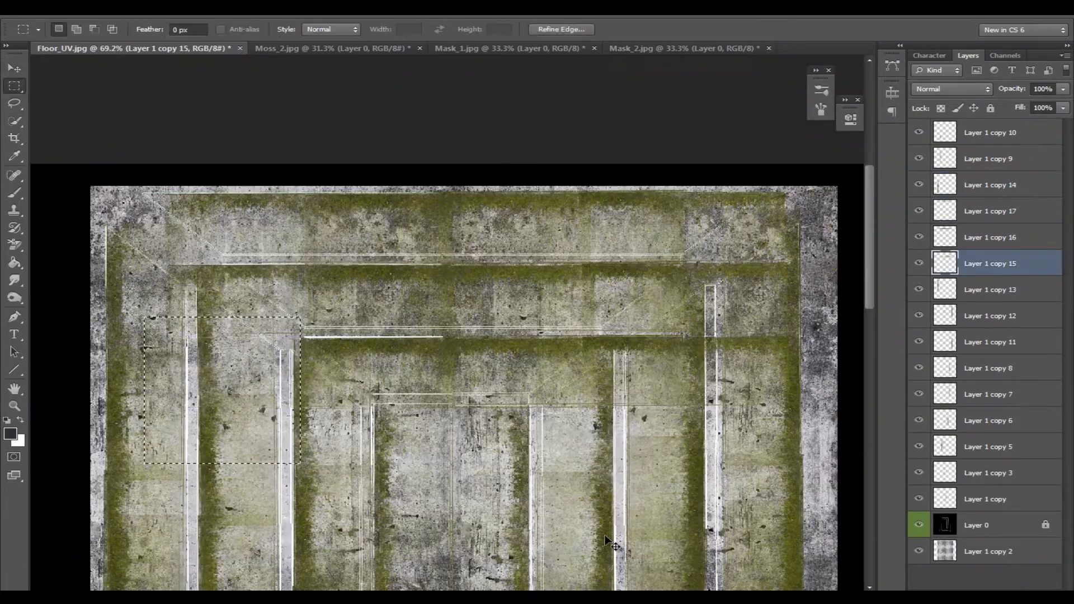
left_click_drag(696, 319, 643, 348)
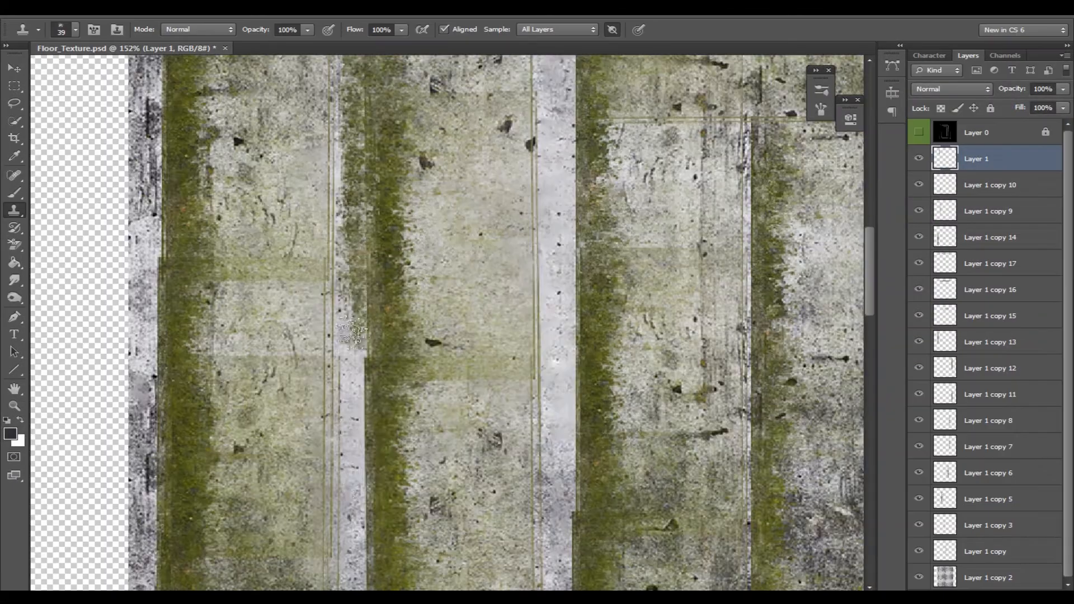
- Clone moss and concrete over the bare vertical gaps between the step panels on Layer 1 and save Floor_Texture.psd
left_click_drag(352, 235, 374, 470)
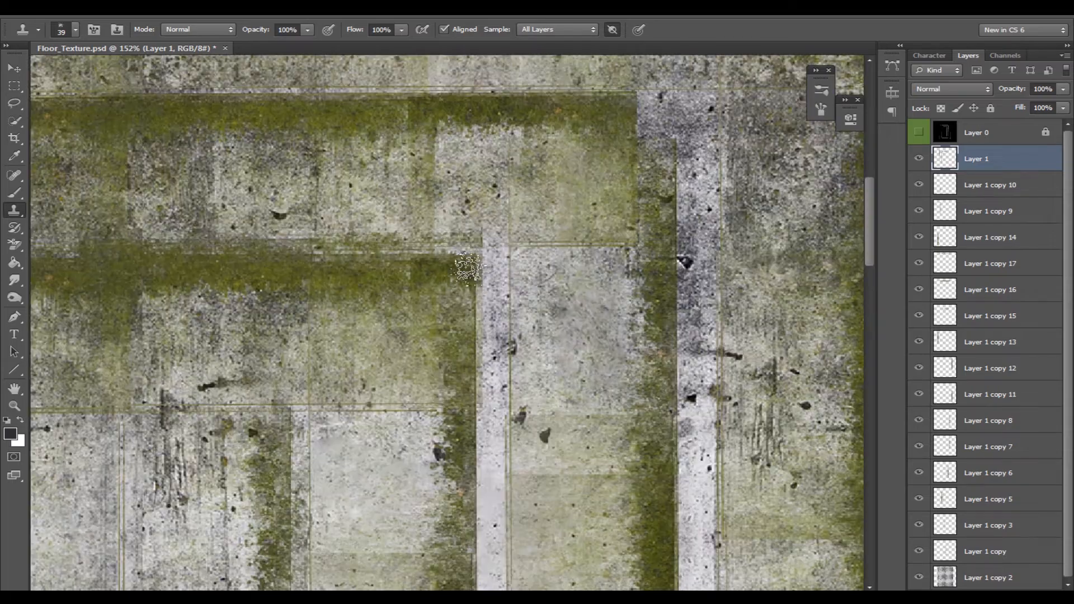
left_click_drag(501, 257, 495, 503)
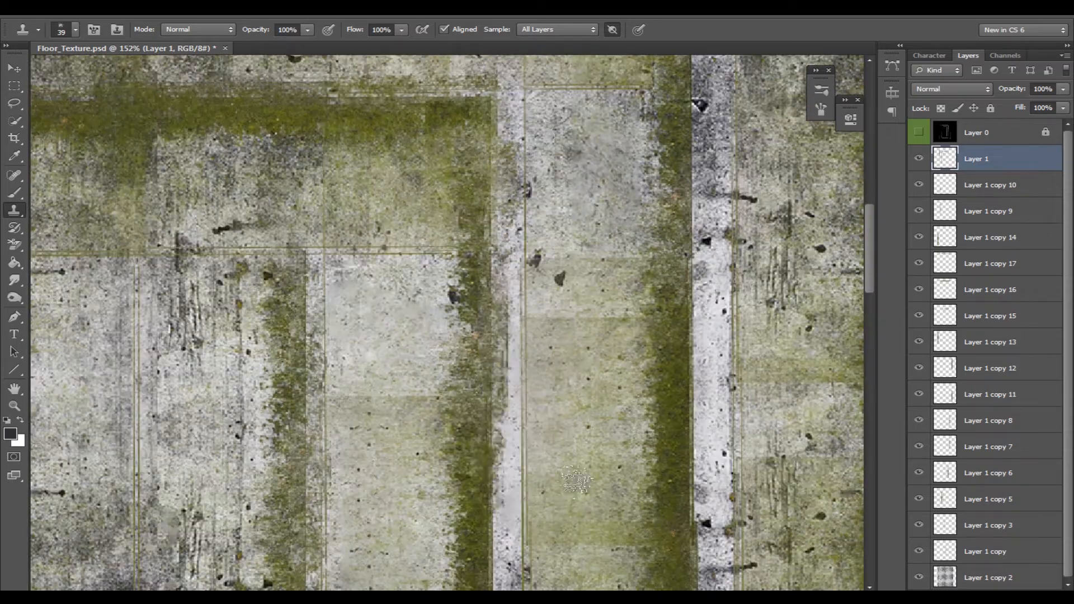
scroll(576, 481, "down", 5)
left_click_drag(526, 330, 526, 545)
scroll(527, 526, "down", 5)
left_click_drag(527, 321, 527, 542)
scroll(531, 520, "down", 3)
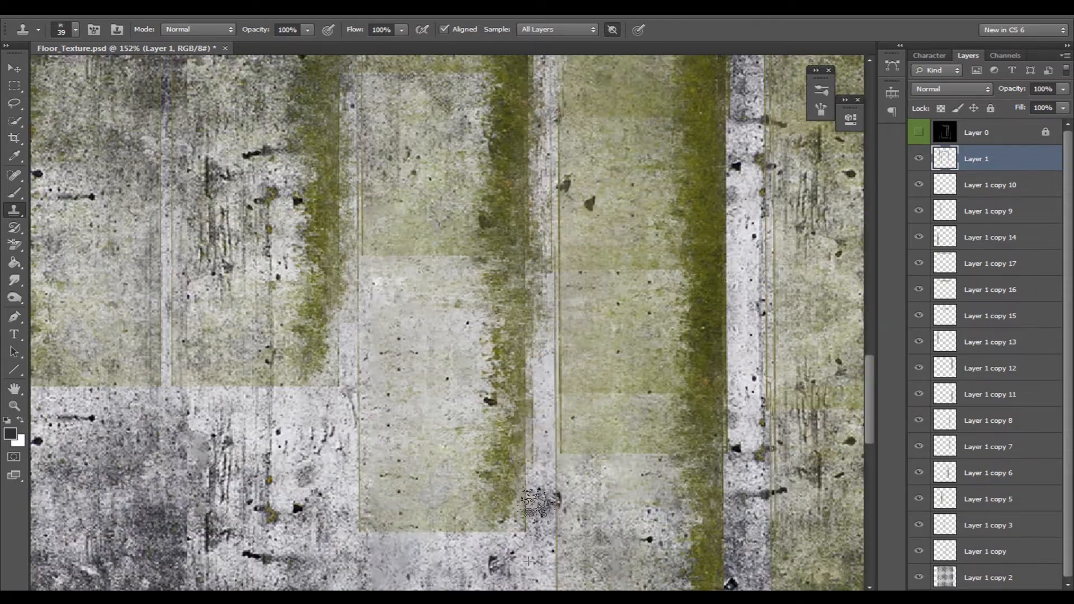
scroll(548, 389, "up", 10)
left_click_drag(546, 299, 546, 207)
scroll(566, 235, "up", 4)
scroll(560, 235, "down", 6)
scroll(554, 235, "down", 6, "alt")
key("ctrl+s")
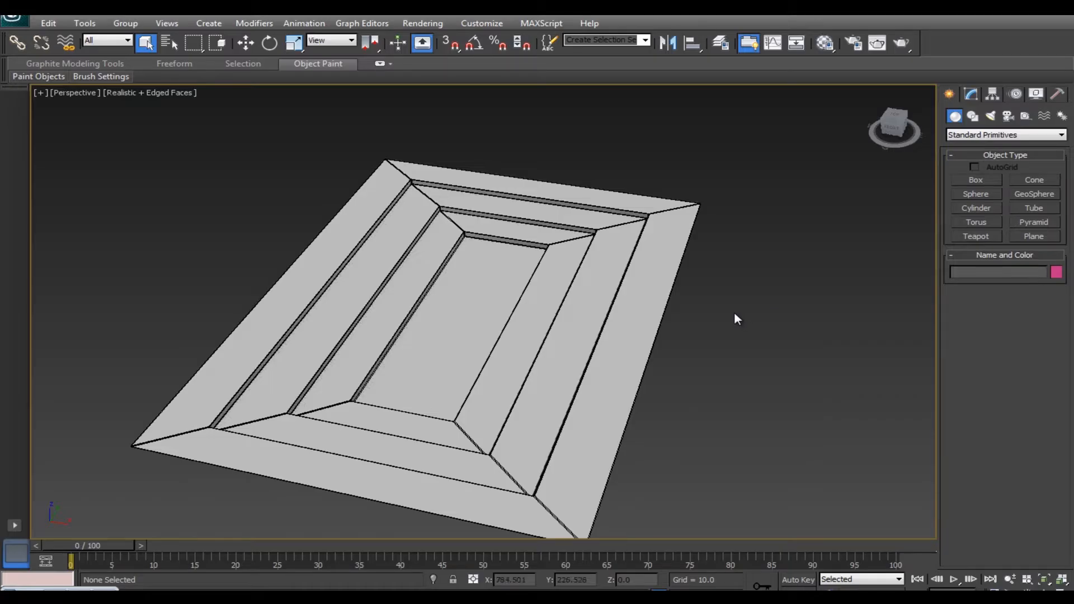
- In 3ds Max, load Floor_Texture.psd as the 02 - Default material's diffuse bitmap, assign it to the floor and show it in the viewport
key("m")
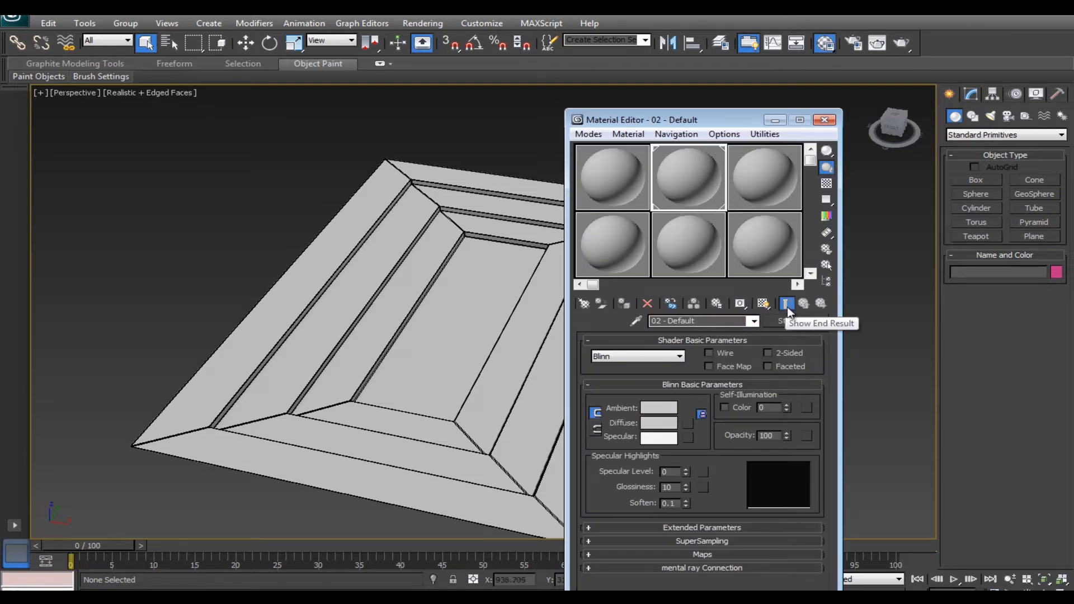
left_click(688, 423)
double_click(408, 211)
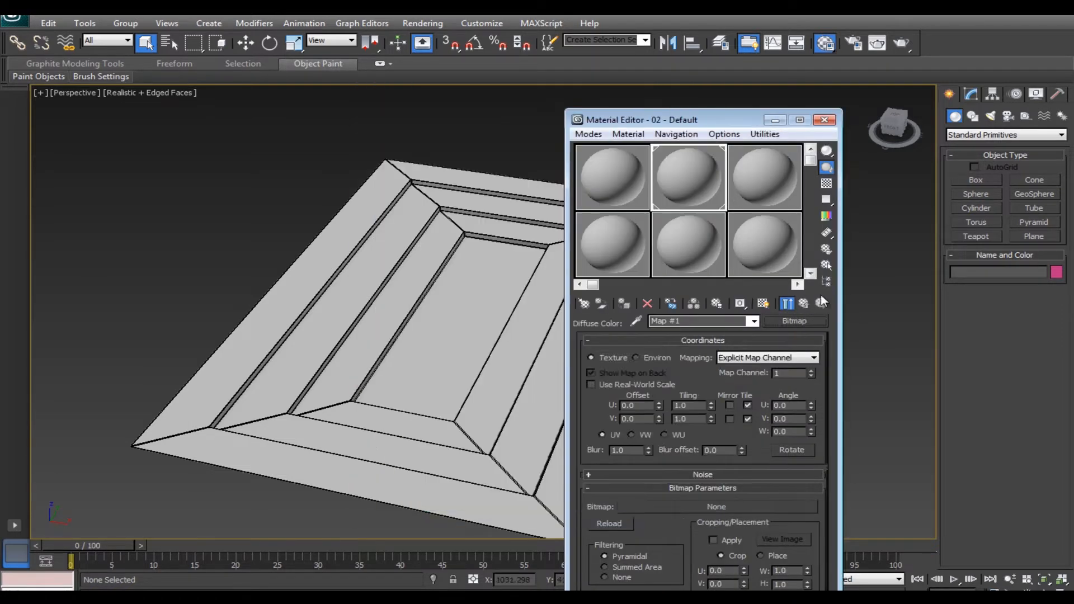
left_click(803, 303)
left_click(687, 424)
left_click(715, 507)
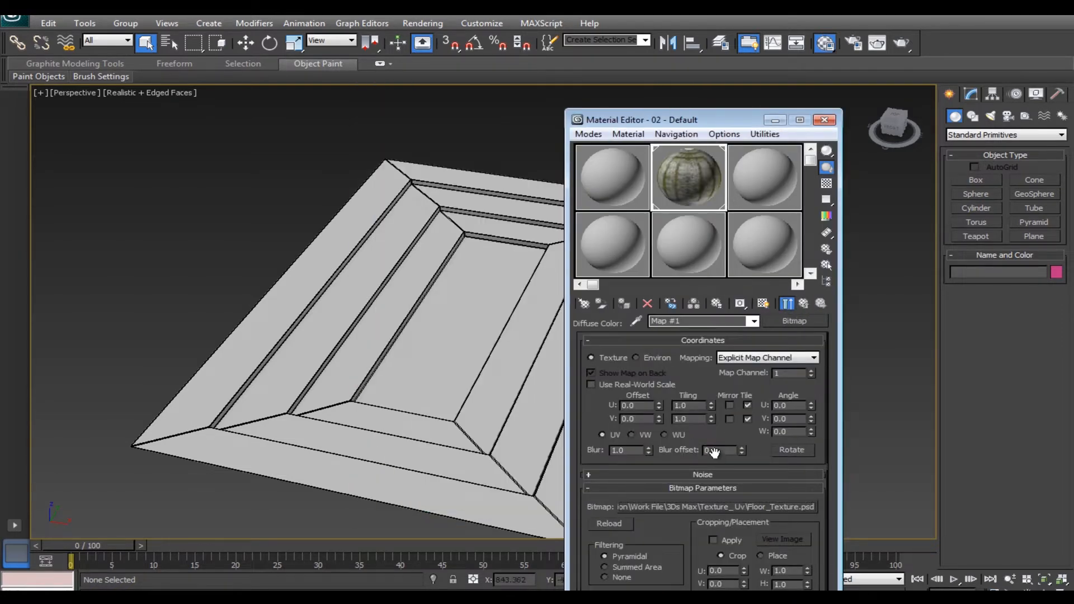
left_click(763, 304)
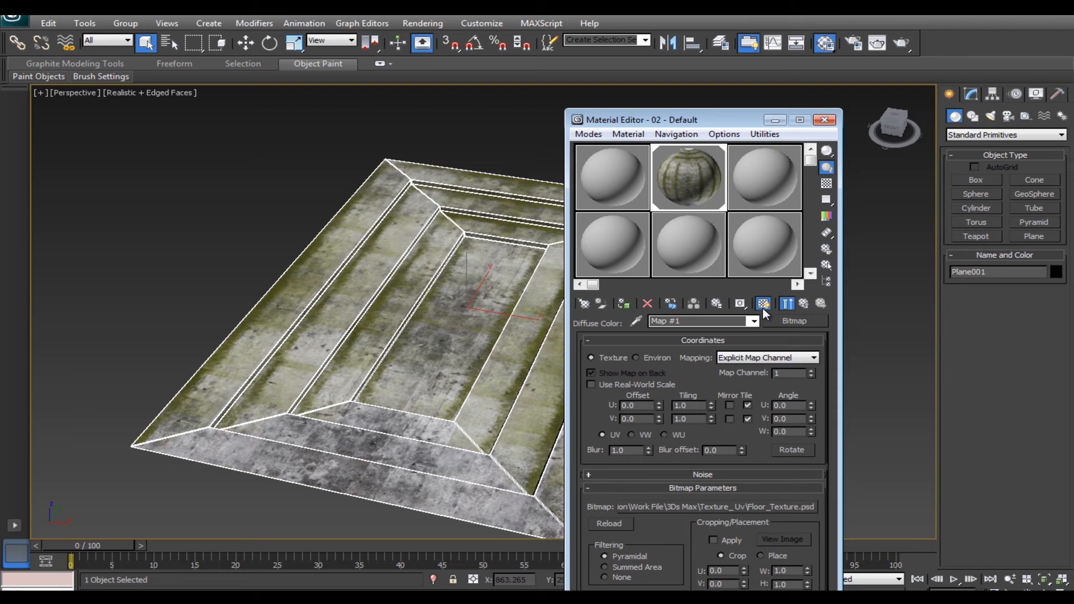
- Turn off the edged-faces display and inspect the textured floor's steps up close
left_click(772, 119)
key("F4")
scroll(664, 302, "up", 3)
scroll(663, 303, "down", 3)
middle_click_drag(664, 303, 595, 341, "alt")
scroll(542, 383, "up", 4)
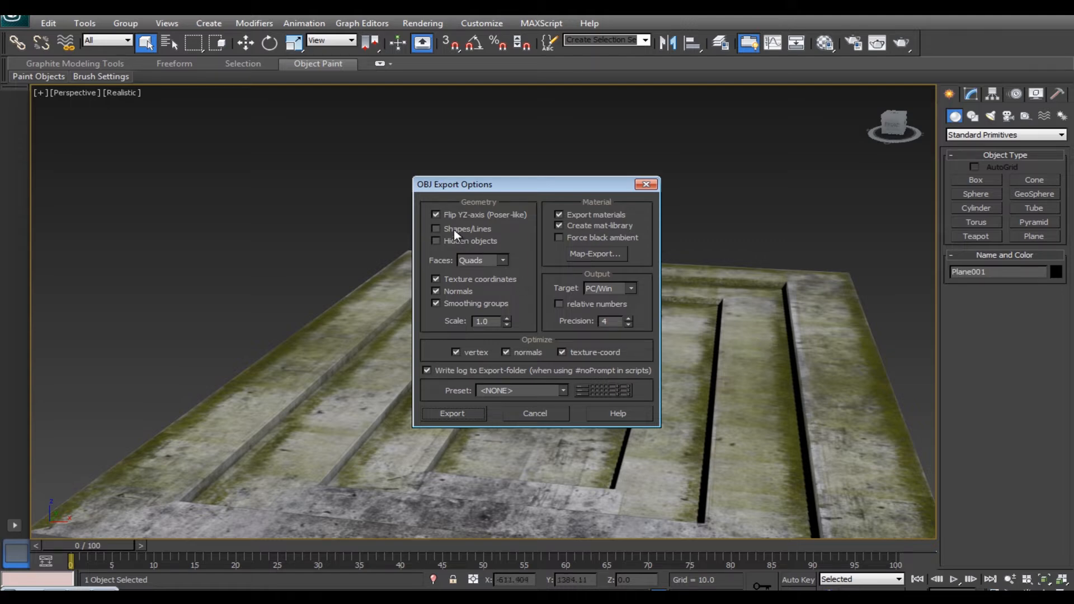
- Choose the face type and a preset in the OBJ export options and export the floor with its materials and texture coordinates
left_click(502, 260)
left_click(490, 288)
left_click(561, 390)
left_click(501, 158)
left_click(462, 413)
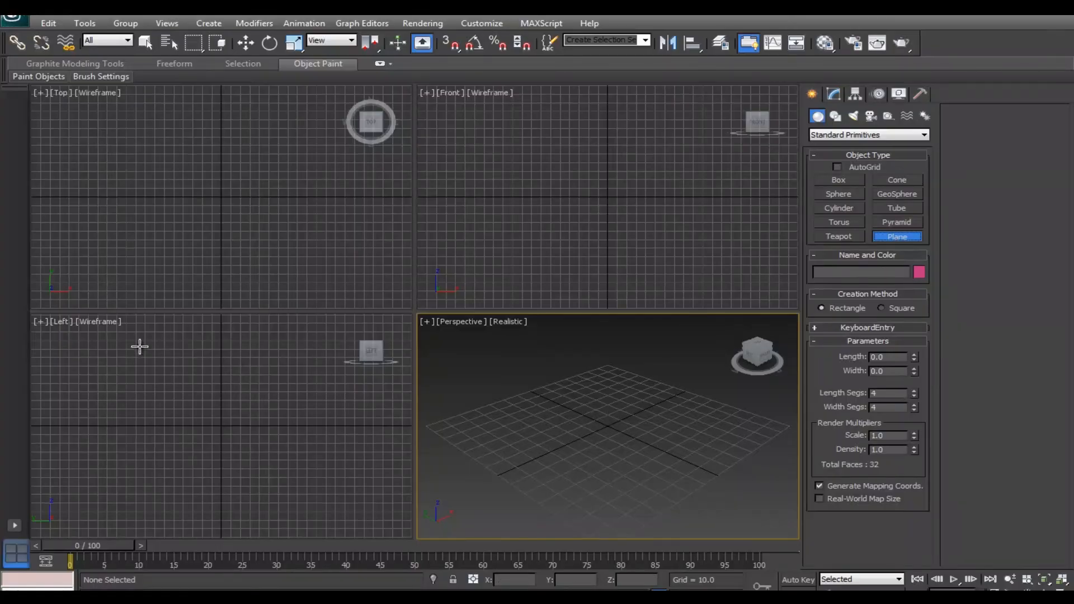
- Create a plane in the Left view with width 3408, enter its length, and apply the BluePrint.jpg material to it
left_click_drag(139, 346, 288, 523)
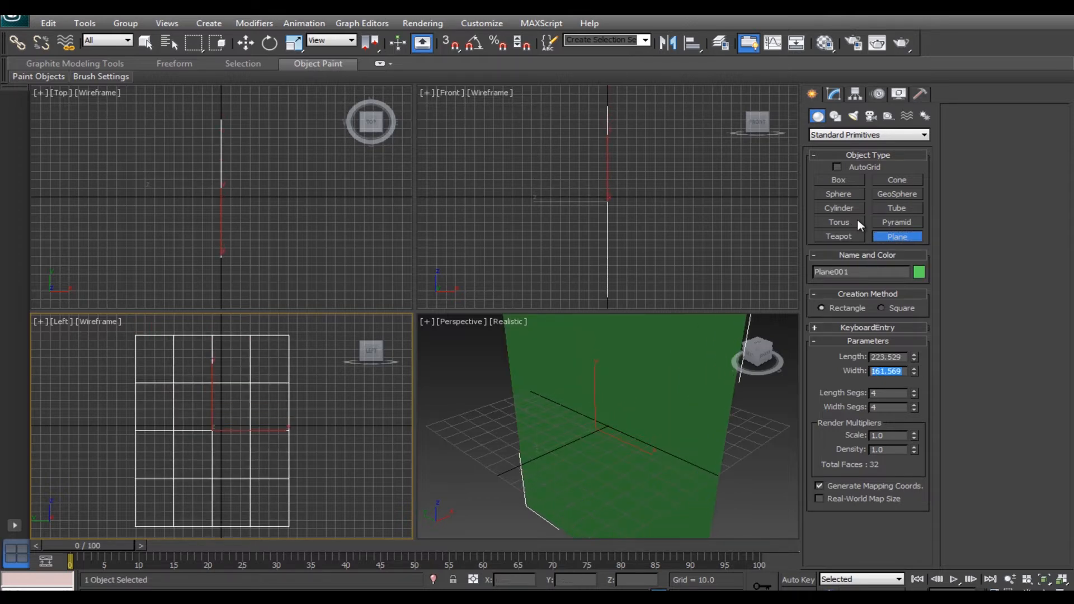
type("3408")
left_click_drag(902, 357, 766, 346)
type("5.49")
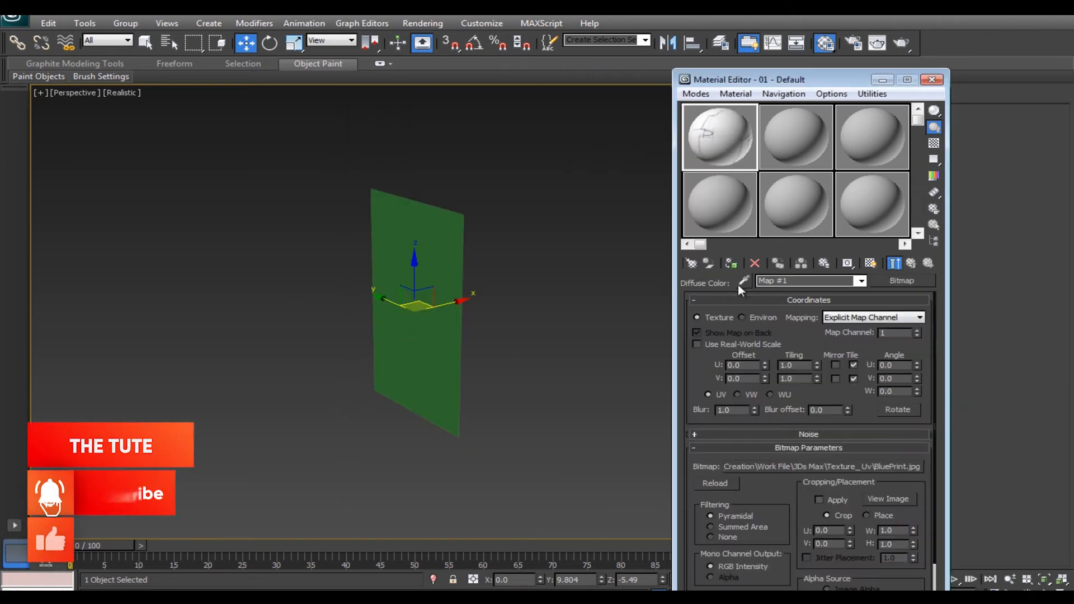
left_click(730, 263)
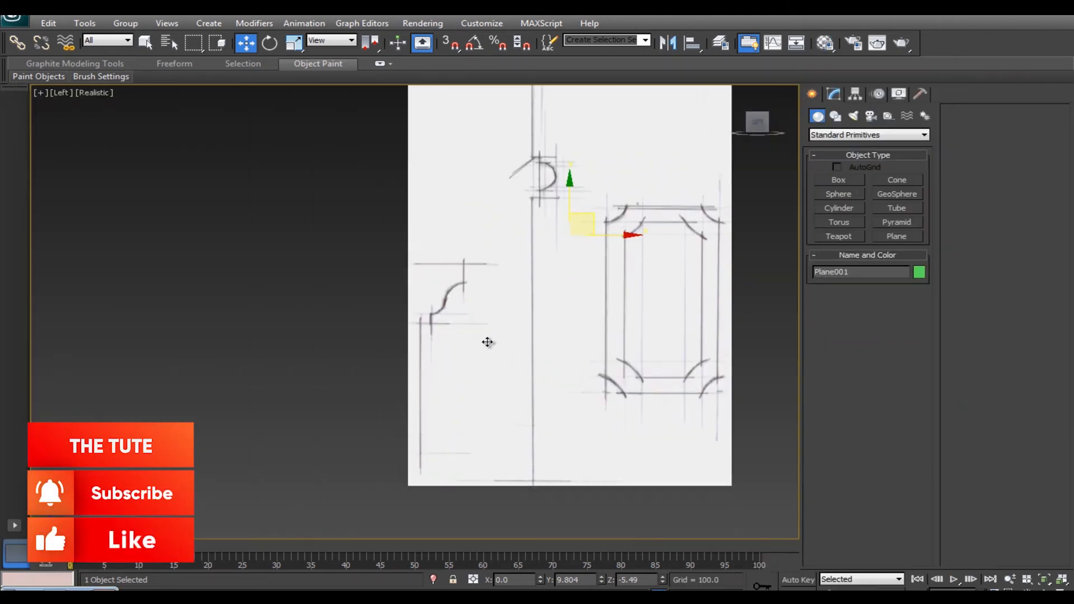
- Trace the pillar capital's profile from the blueprint with a Line, following the S-curve down to the end of the shaft
scroll(447, 285, "up", 6)
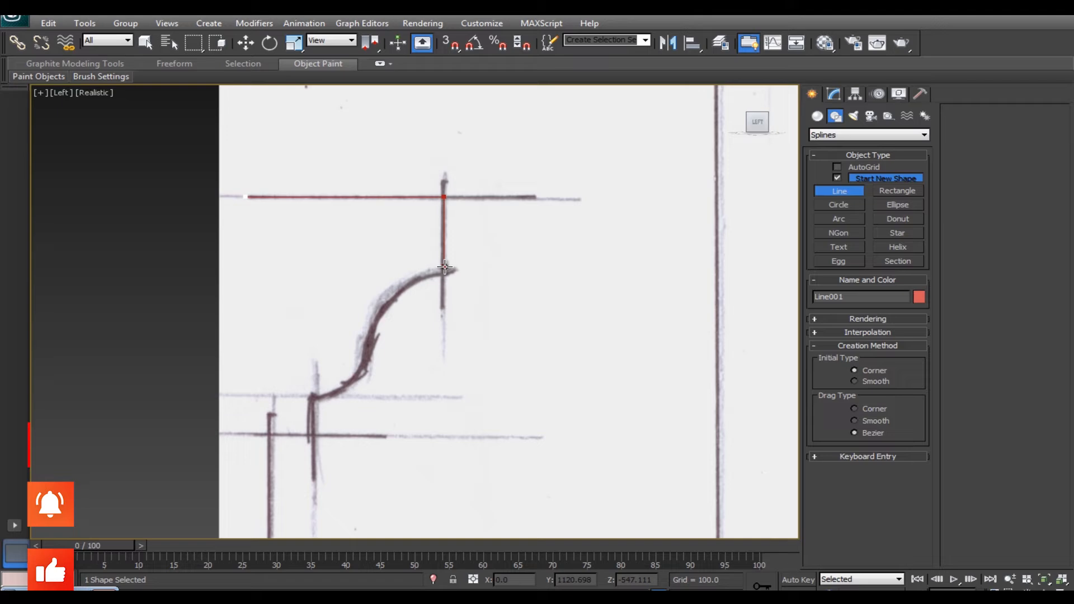
left_click(443, 274)
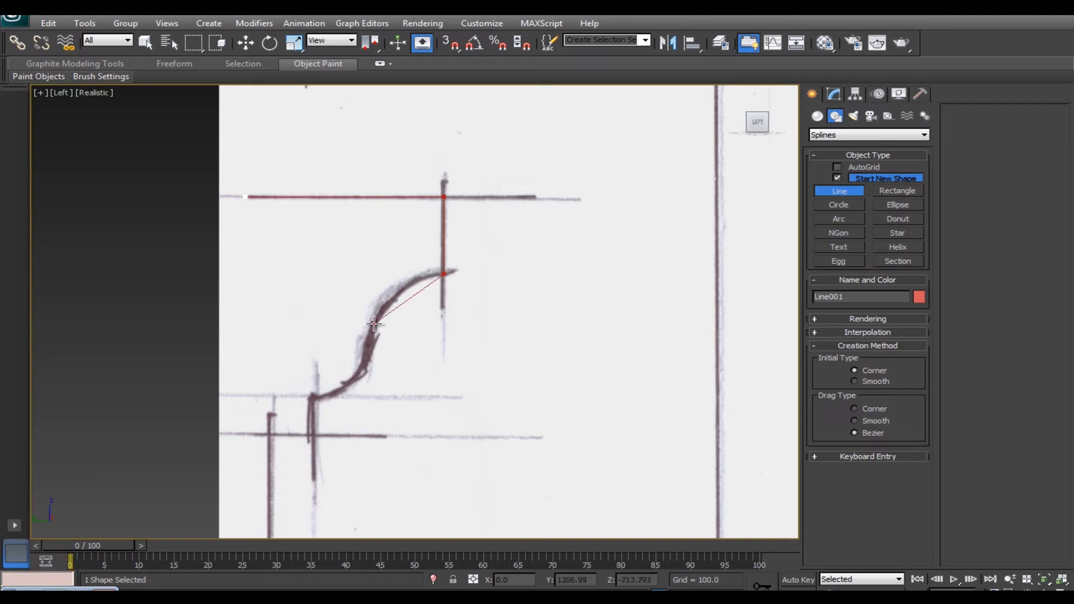
left_click(392, 297)
left_click(368, 345)
left_click(346, 385)
left_click(312, 398)
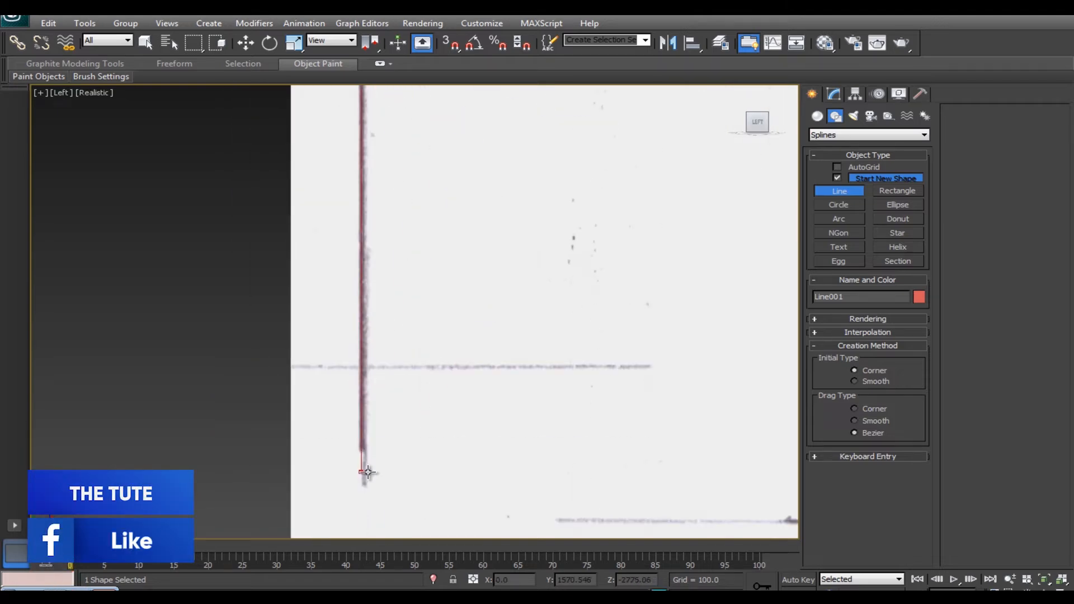
left_click(361, 460)
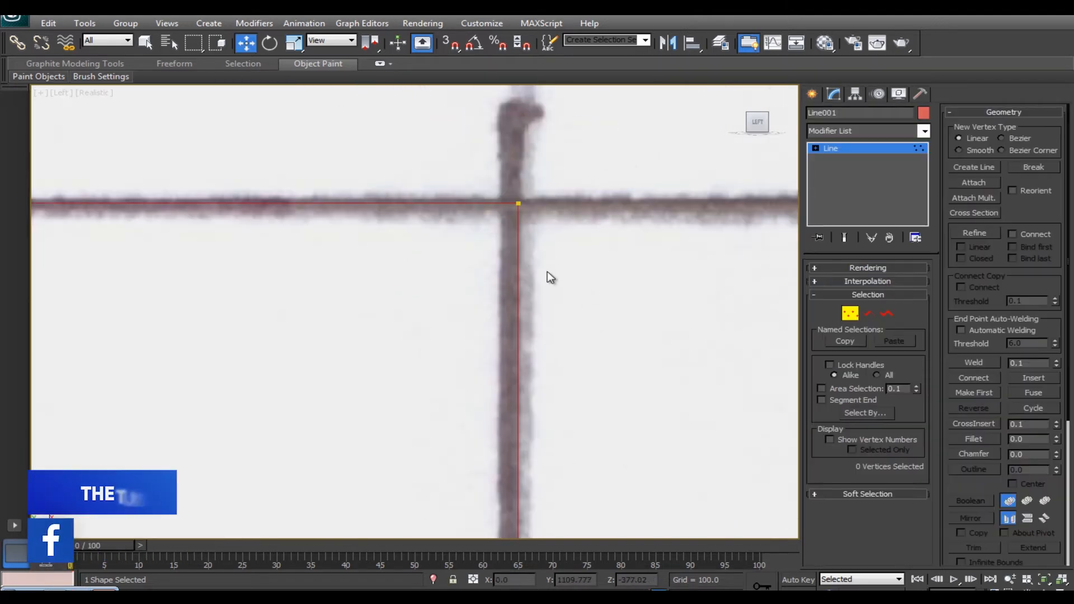
- Fillet the profile's upper outer corner, the corner below it and the upper vertex of the S-curve
left_click(519, 203)
left_click(975, 439)
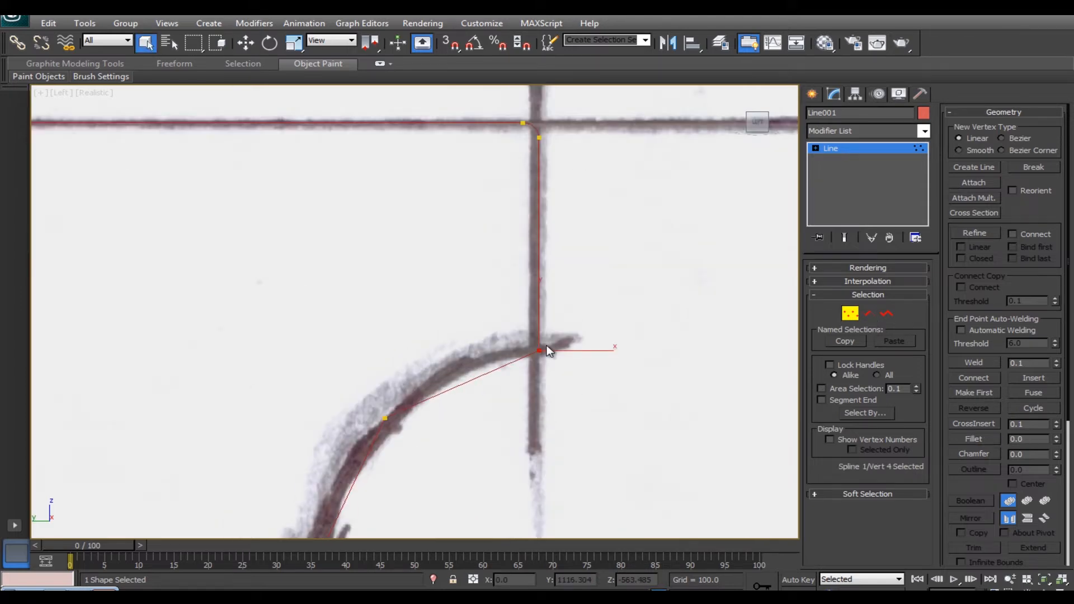
left_click(974, 439)
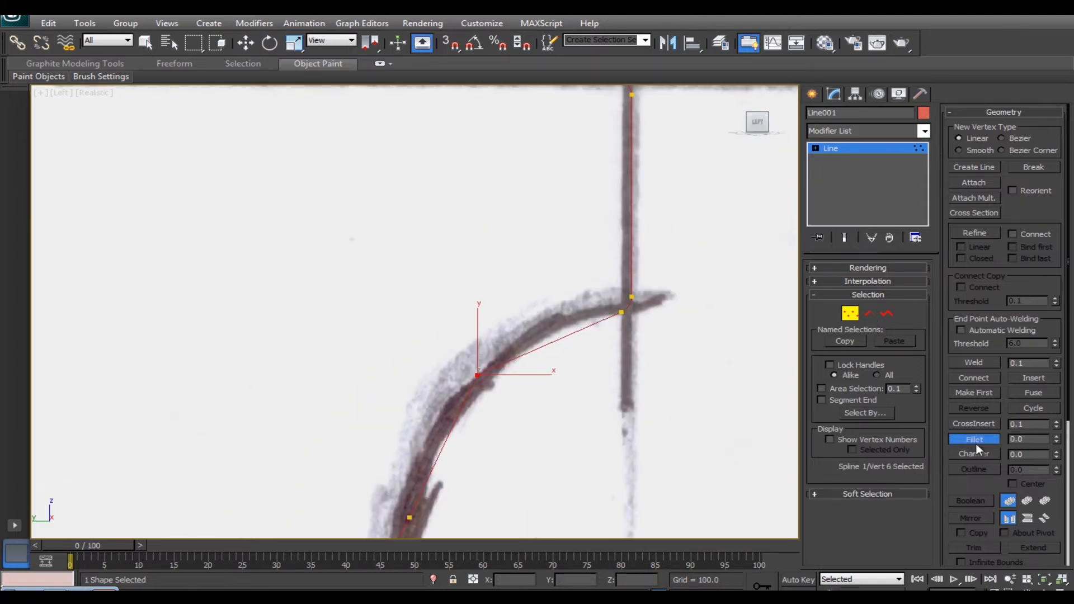
left_click_drag(477, 375, 584, 285)
right_click(583, 284)
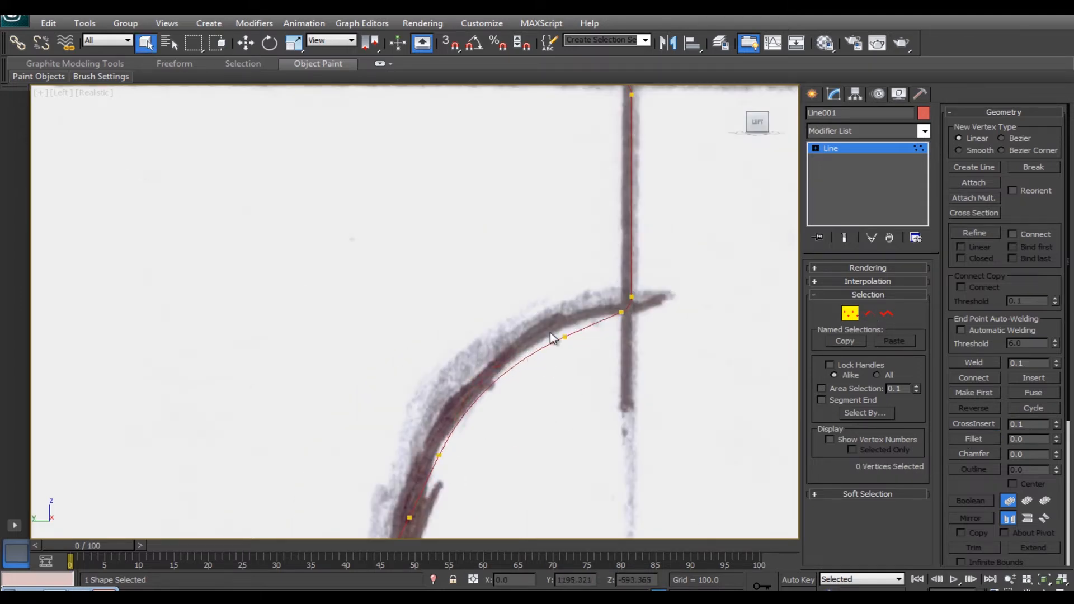
- Move the two filleted vertices of the upper curve onto the sketched blueprint line
left_click(564, 336)
left_click(439, 455)
left_click(564, 337, "ctrl")
key("w")
left_click_drag(582, 326, 575, 319)
- Fillet the lower vertex of the S-curve and move the fillet's upper vertex onto the sketched blueprint line
middle_click_drag(537, 425, 606, 192)
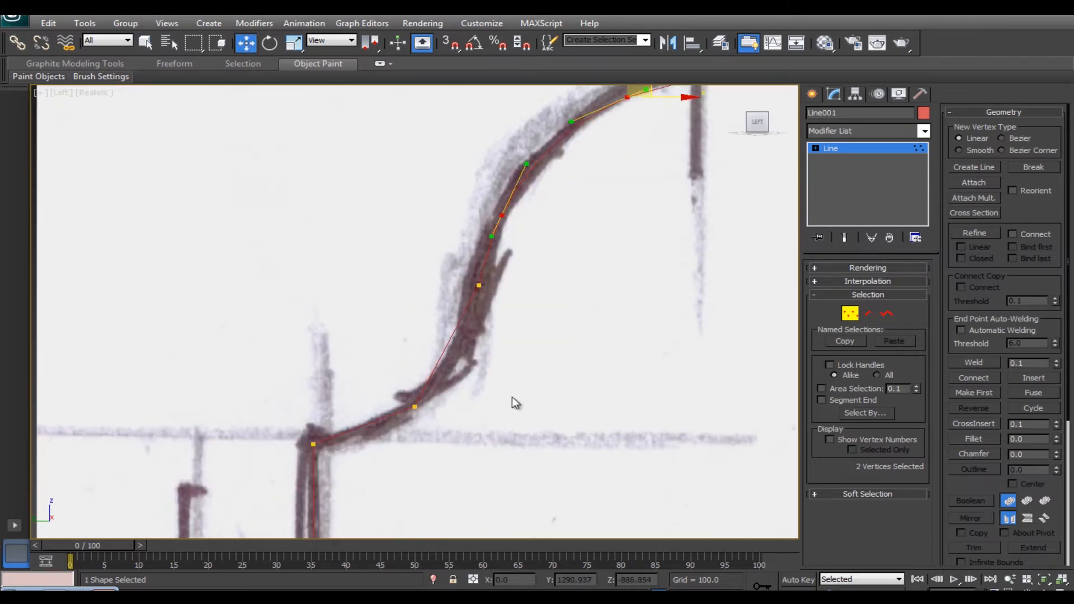
left_click(414, 406)
left_click(979, 441)
left_click_drag(415, 407, 397, 327)
right_click(398, 331)
left_click(337, 434)
key("w")
left_click(451, 338)
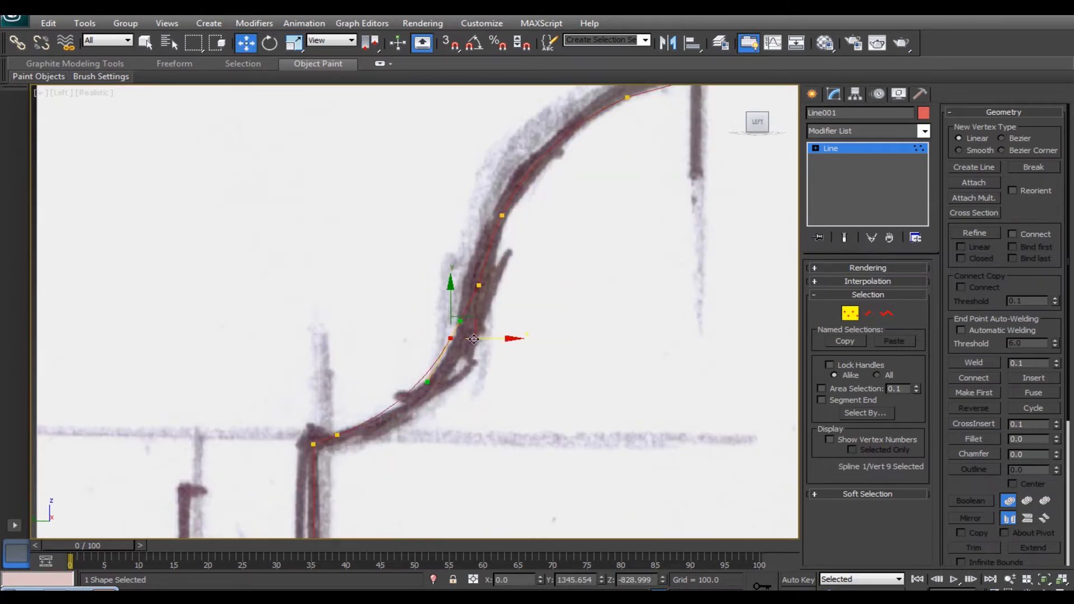
key("ctrl+z")
mouse_move(465, 329)
left_mouse_down()
mouse_move(488, 332)
mouse_move(480, 343)
left_mouse_up()
left_click(539, 402)
- Fillet the corner at the foot of the S-curve and the two ledge corners leading to the shaft
middle_click_drag(539, 402, 651, 294)
left_click(425, 335)
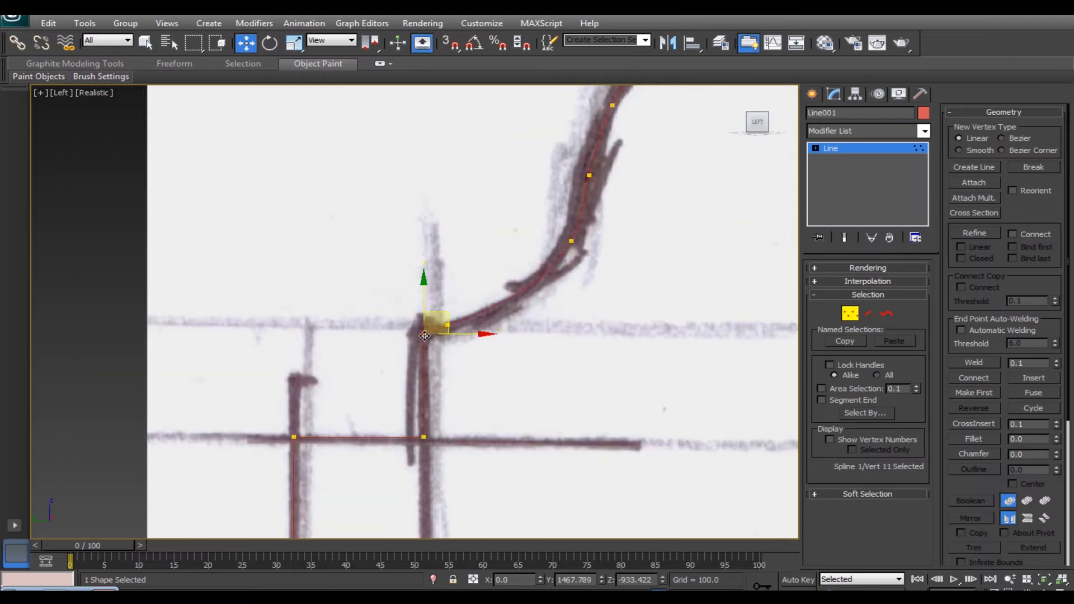
left_click(974, 440)
left_click_drag(425, 335, 434, 321)
middle_click_drag(506, 524, 531, 396)
left_click_drag(450, 310, 455, 299)
middle_click_drag(453, 300, 402, 305)
scroll(444, 371, "down", 2)
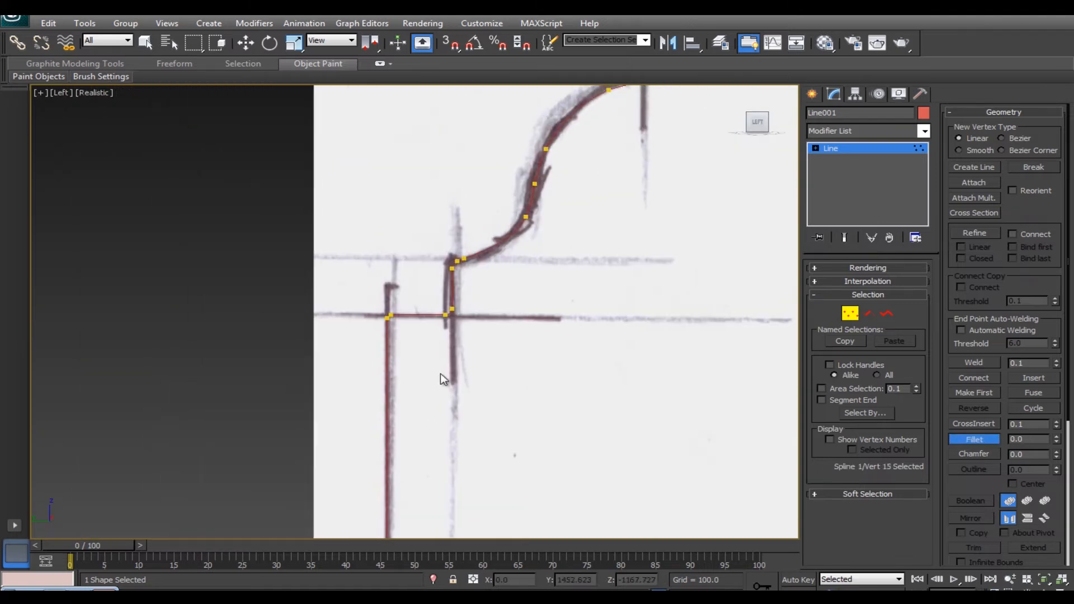
middle_click_drag(444, 372, 614, 283)
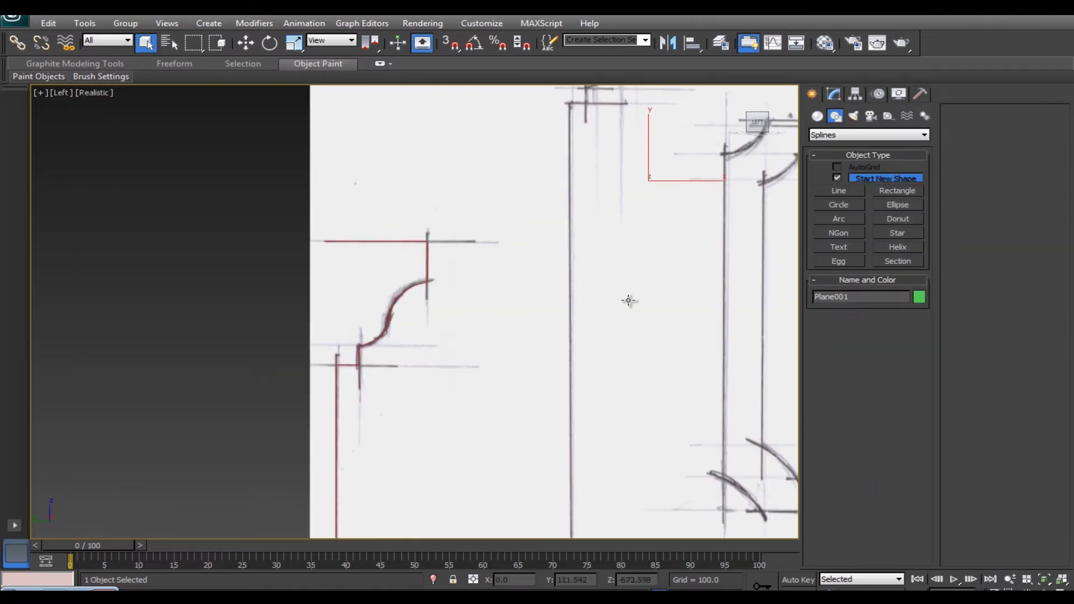
- Delete the blueprint plane and place a copy of the profile line to the left of the original
key("Delete")
middle_click_drag(503, 339, 690, 287)
left_click(580, 267)
key("w")
left_click_drag(627, 289, 427, 289, "shift")
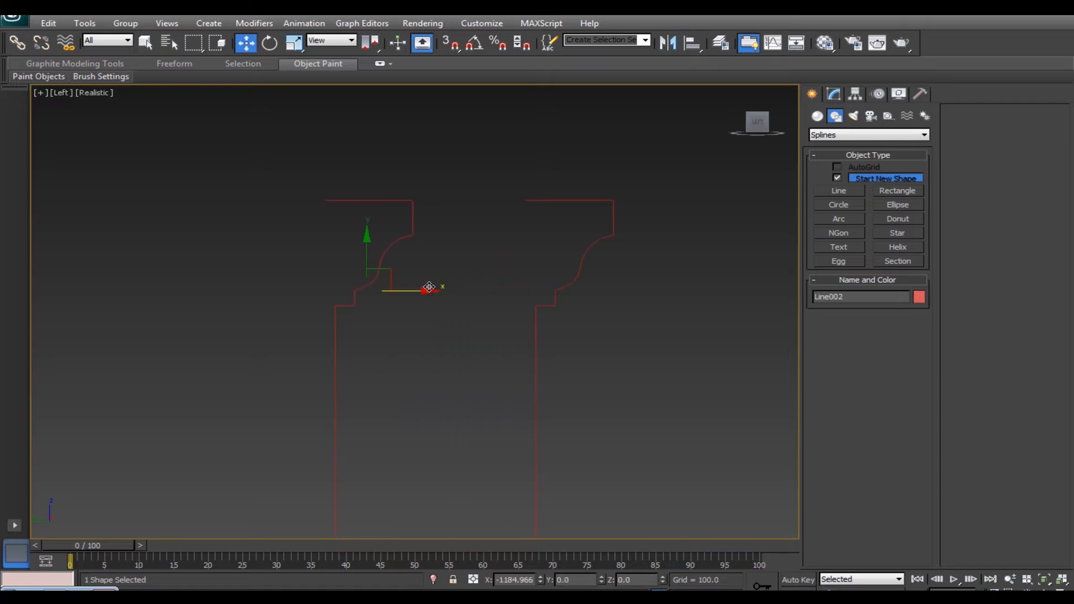
- Mirror the copied profile horizontally so it faces the original, and move it closer to the original
left_click(536, 365)
key("e")
left_click(833, 94)
left_click(668, 43)
left_click(492, 403)
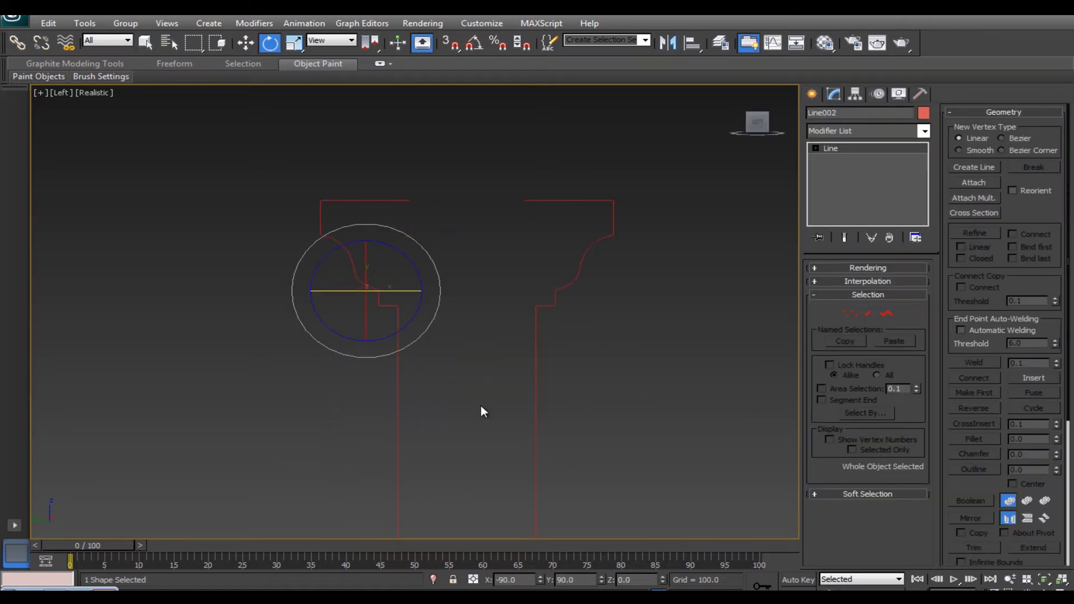
left_click(475, 381)
left_click(397, 312)
key("w")
mouse_move(434, 293)
left_mouse_down()
mouse_move(492, 294)
mouse_move(446, 292)
left_mouse_up()
- Move the inner top end vertices of both profile halves until they meet in the middle
scroll(447, 293, "up", 3)
key("1")
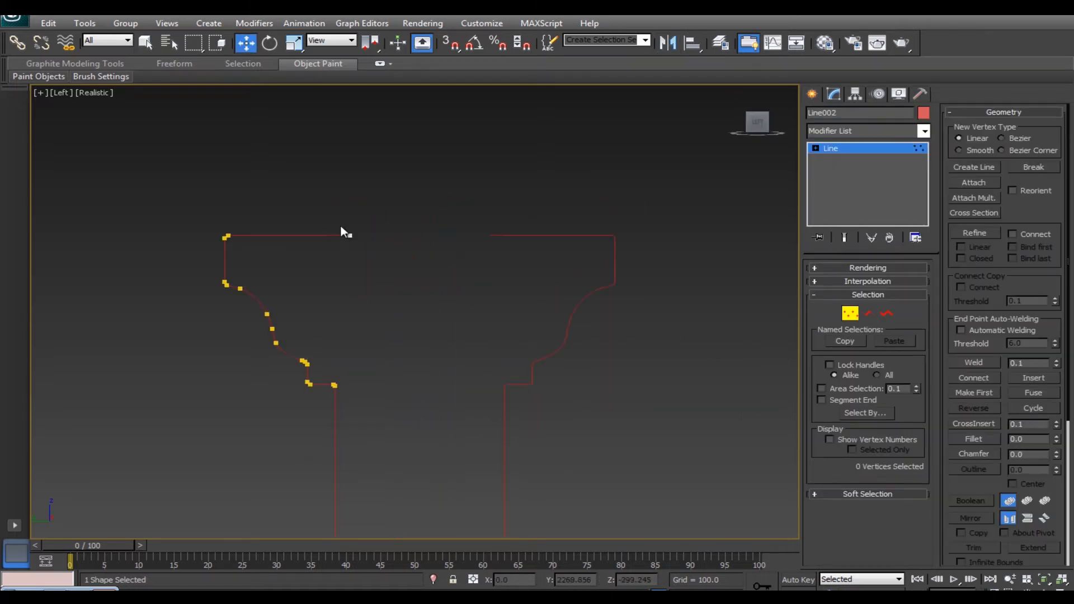
left_click_drag(351, 236, 385, 235)
left_click(537, 236)
key("1")
left_click(490, 236)
left_click_drag(479, 235, 481, 234)
key("1")
left_click(372, 235)
key("1")
left_click(543, 274)
key("1")
- Attach the original profile to the mirrored line and weld the two middle top vertices with a threshold of 3.1
left_click(974, 183)
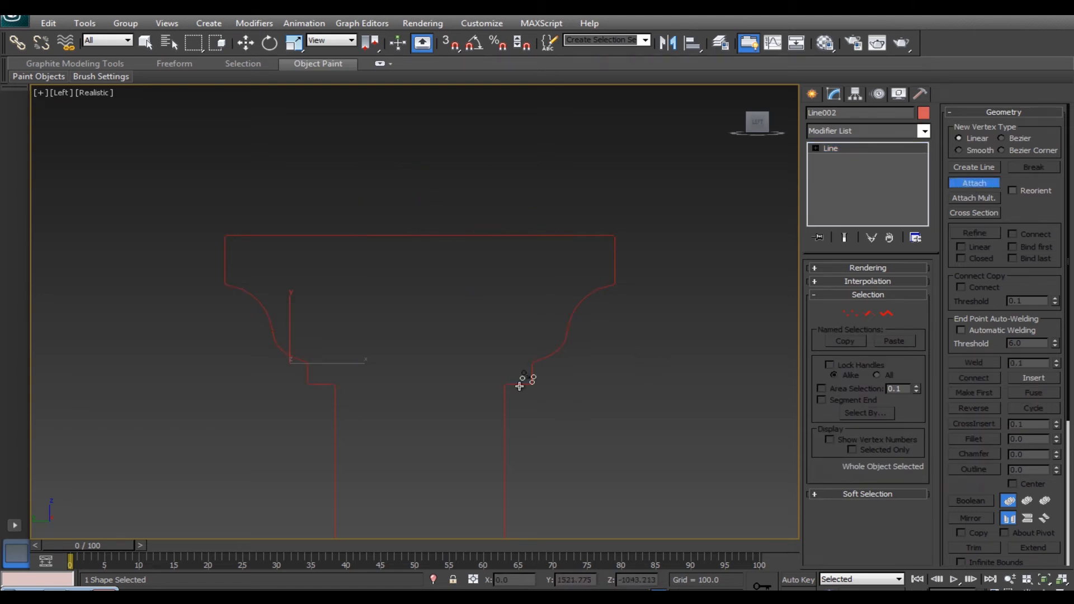
left_click(518, 385)
left_click(852, 313)
key("w")
left_click_drag(386, 201, 461, 269)
left_click_drag(1056, 362, 1056, 347)
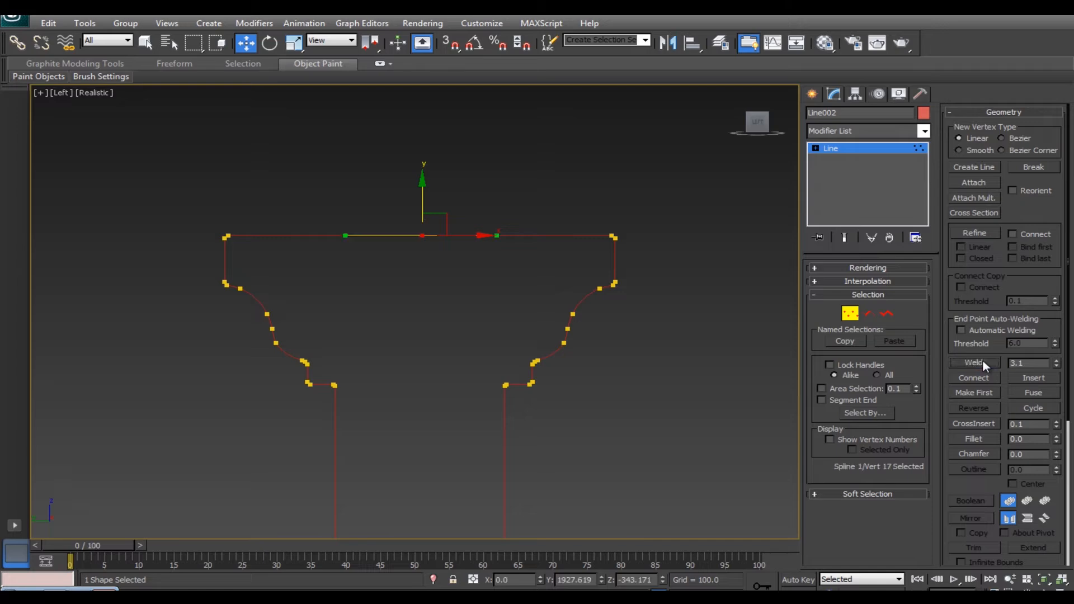
left_click(973, 363)
left_click(436, 256)
scroll(439, 268, "down", 5)
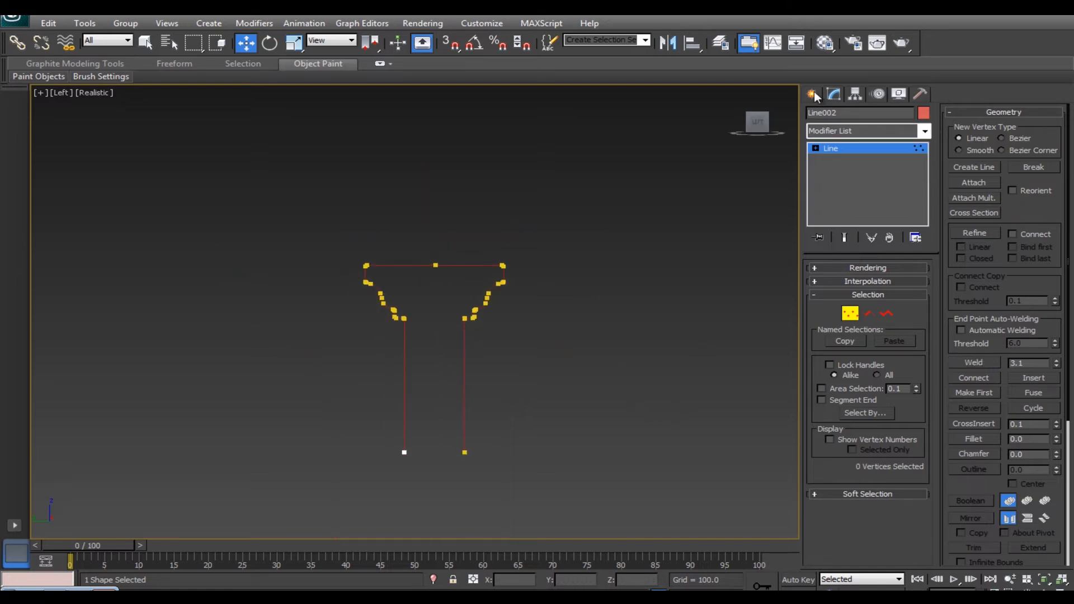
left_click(813, 93)
left_click(593, 346)
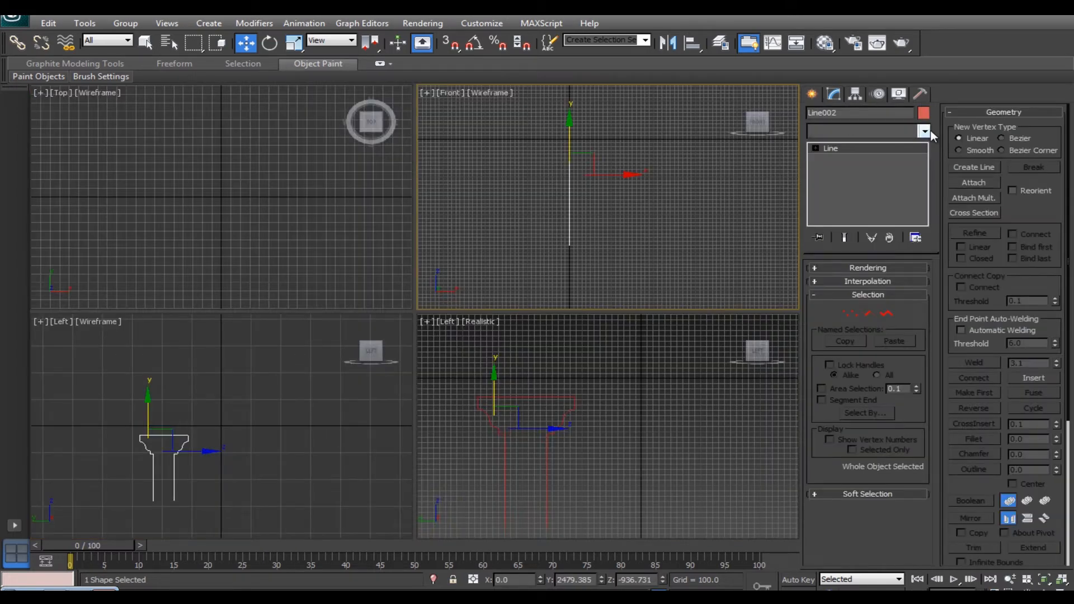
- Extrude the welded profile line by 1209 and convert the result to an Editable Poly
left_click(925, 130)
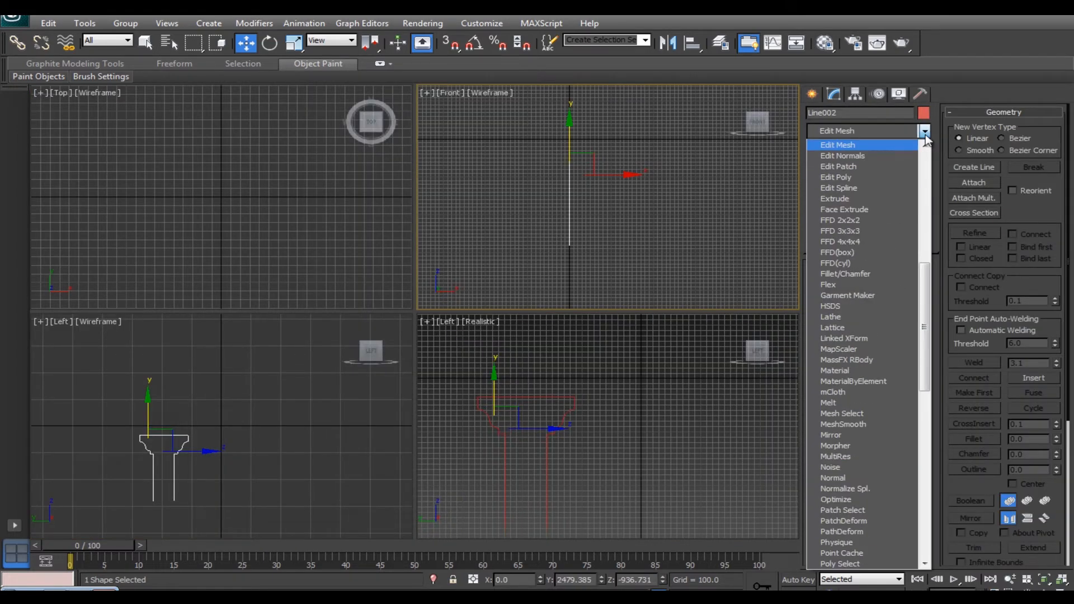
left_click(858, 198)
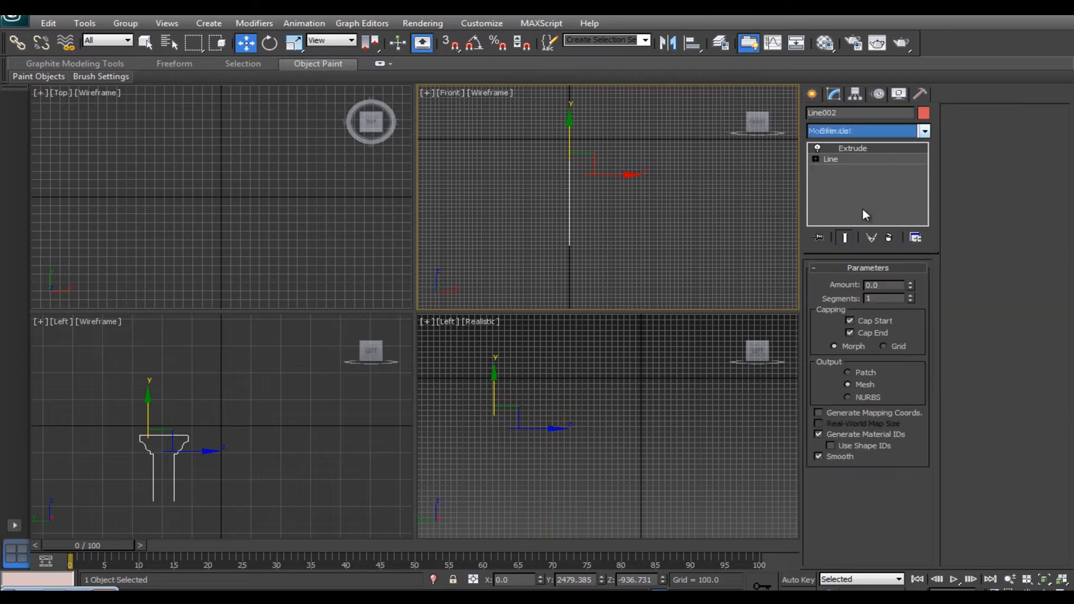
left_click_drag(303, 512, 592, 129)
right_click(597, 456)
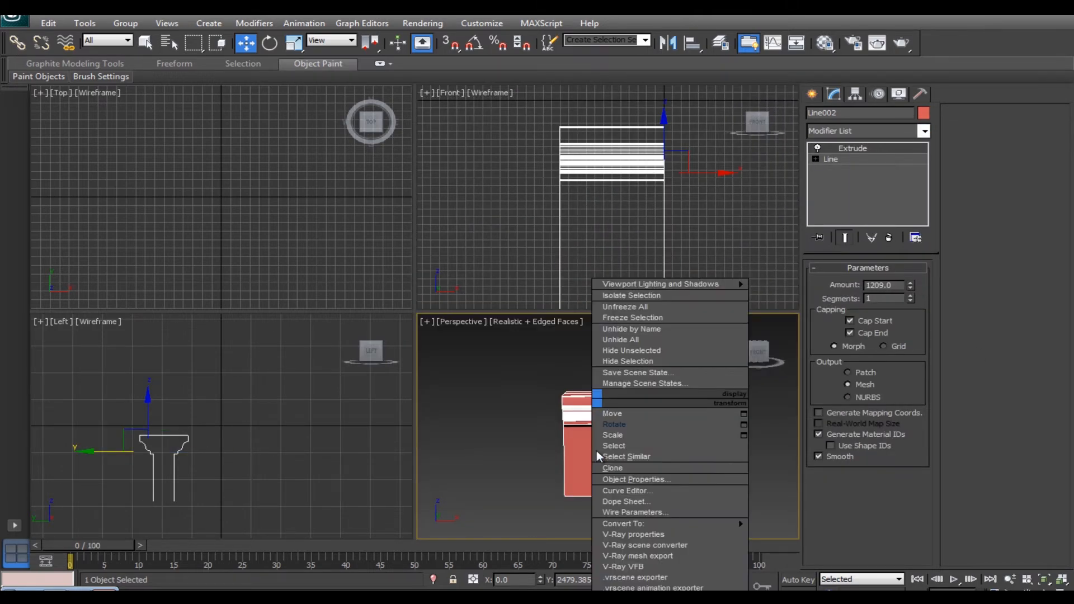
mouse_move(744, 523)
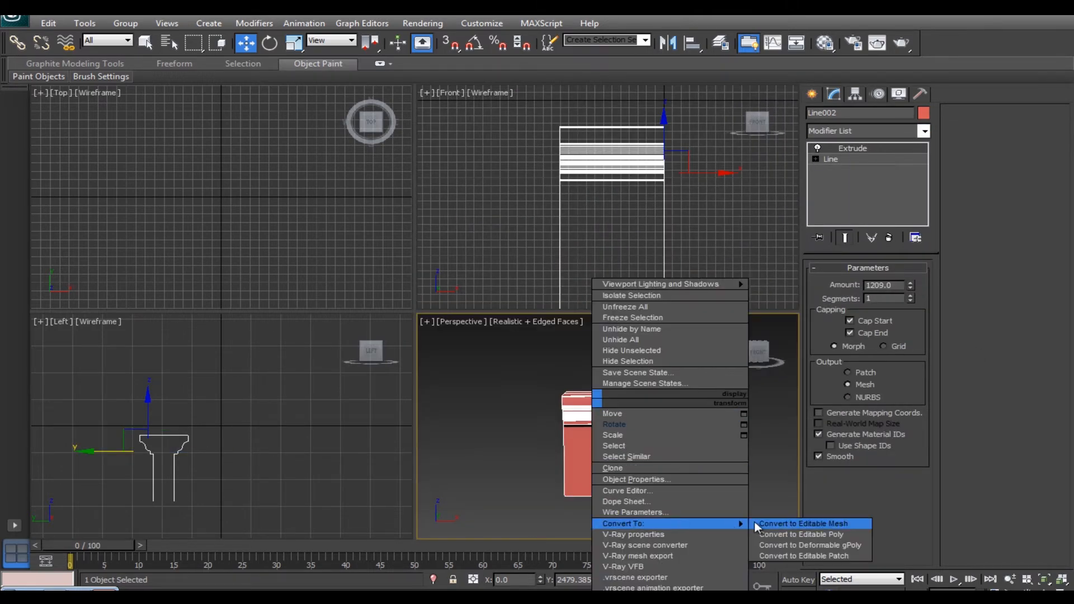
left_click(804, 538)
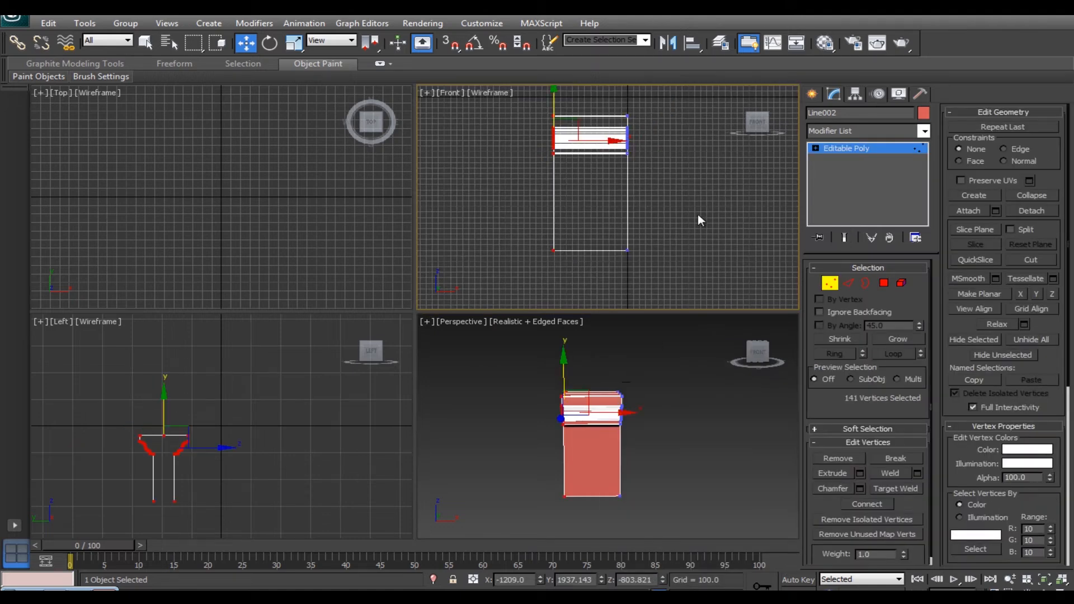
- Lengthen the extruded piece into a long wall by moving the vertices of one end outward along X
scroll(698, 217, "down", 4)
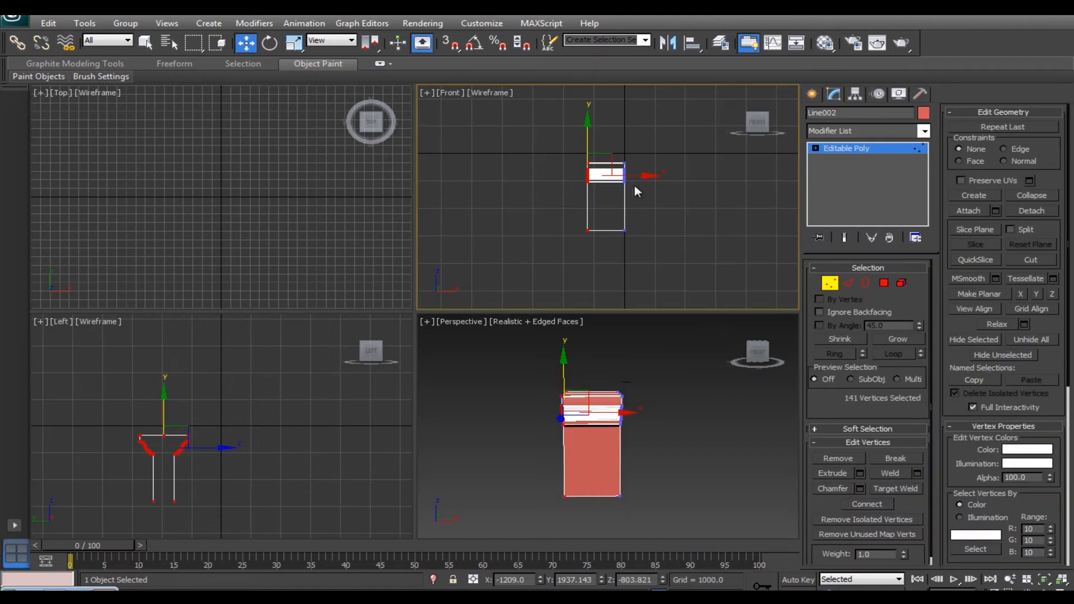
left_click_drag(637, 176, 471, 182)
middle_click_drag(684, 237, 703, 206)
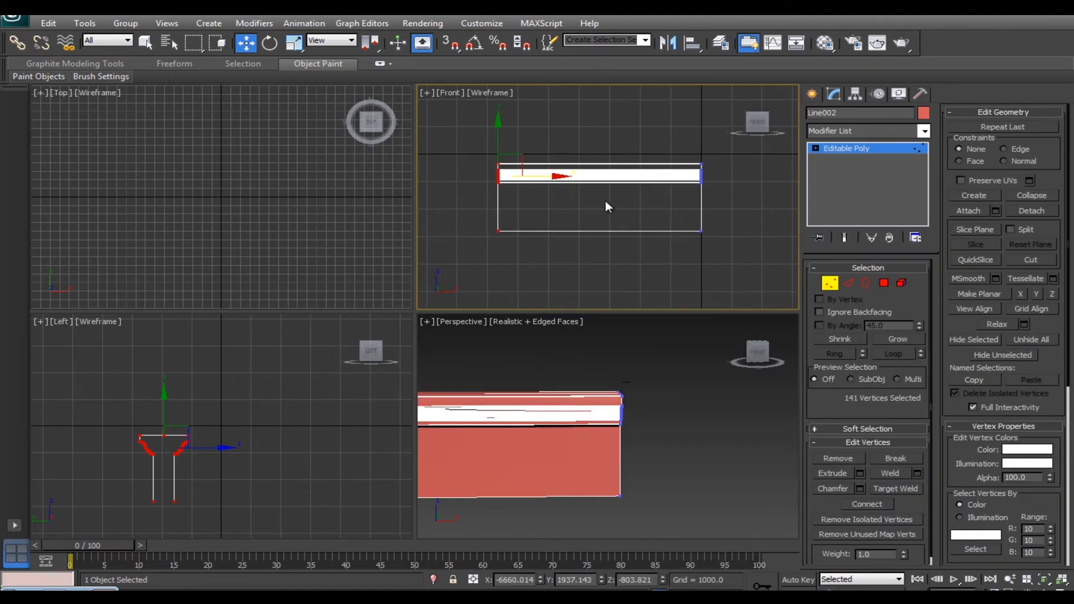
left_click_drag(554, 179, 508, 179)
middle_click_drag(718, 427, 746, 427, "alt")
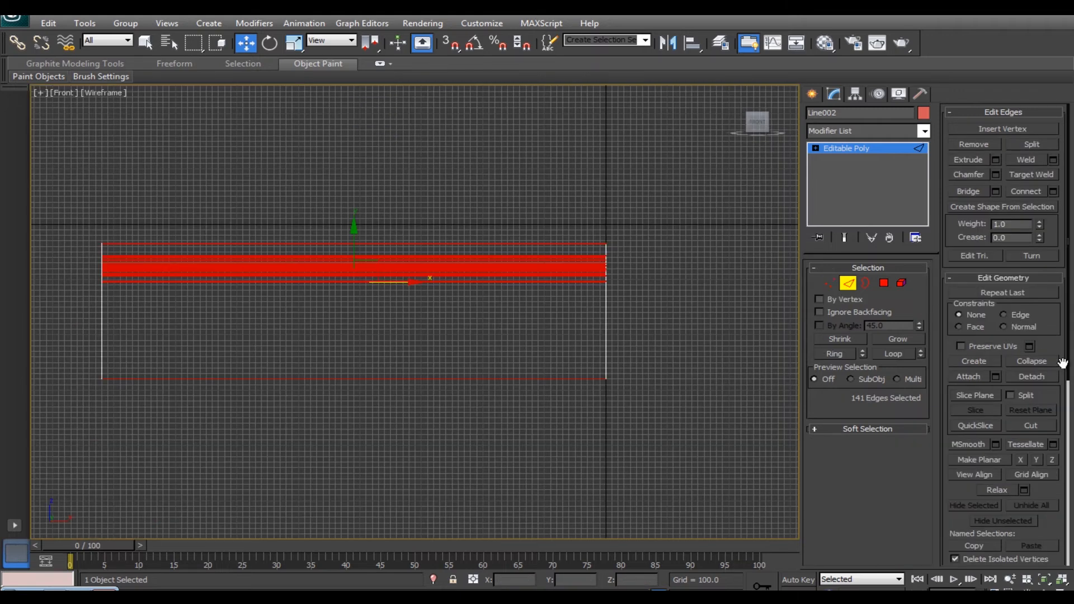
- Connect the wall's lengthwise edges with 2 segments and a pinch of 99, placing an edge loop near each end
left_click(1054, 192)
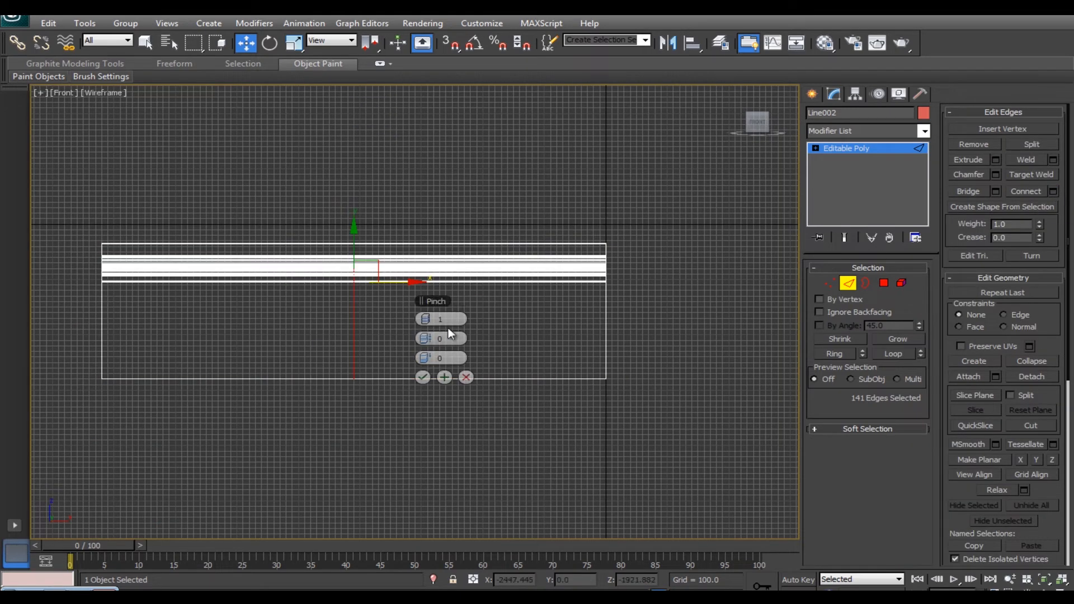
left_click(429, 320)
mouse_move(429, 338)
left_mouse_down()
mouse_move(407, 331)
mouse_move(412, 343)
left_mouse_up()
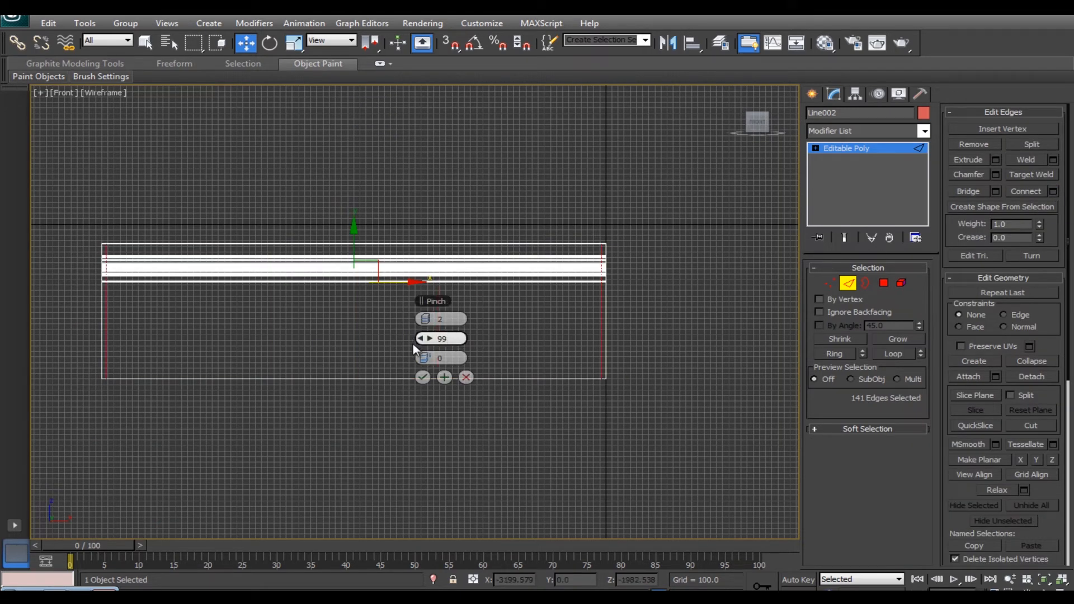
left_click(423, 377)
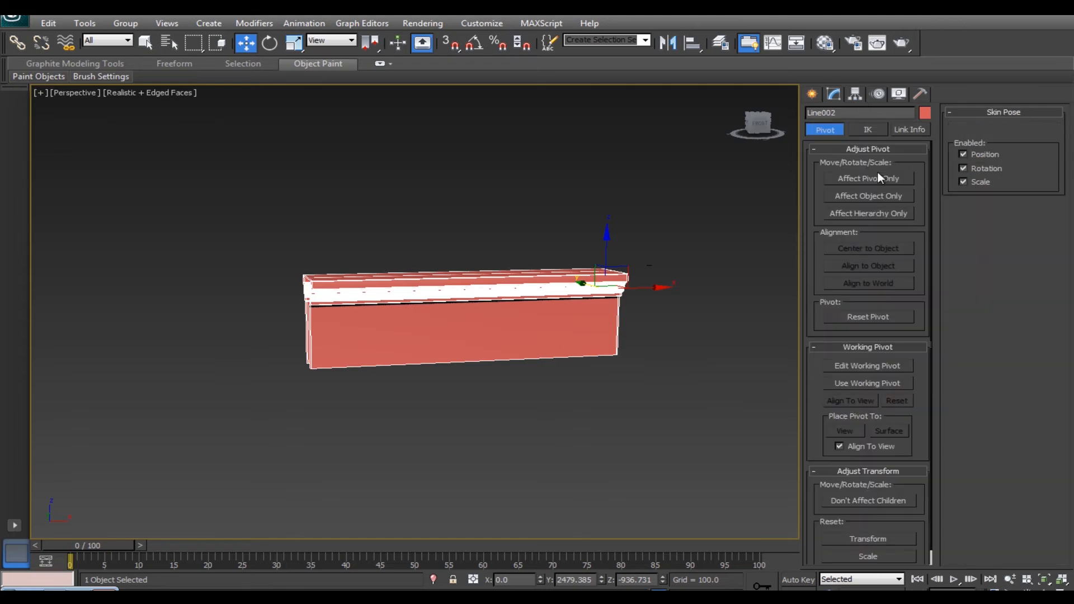
- Center the wall's pivot on the object and move it vertically to the wall's base
left_click(877, 178)
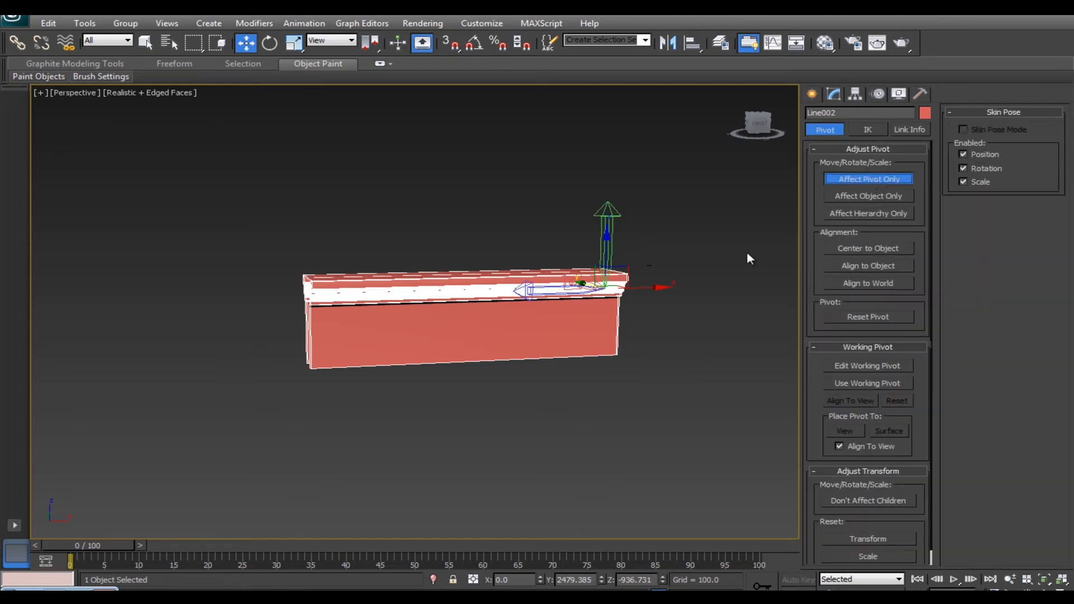
left_click(868, 251)
left_click_drag(465, 262, 465, 305)
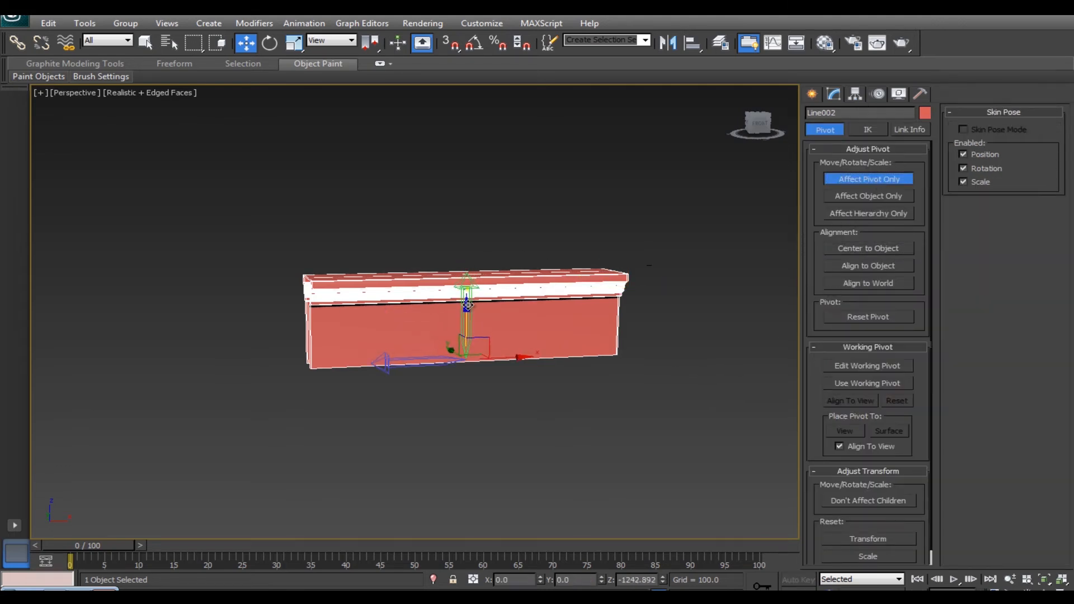
- Finish the pivot adjustment and apply an Unwrap UVW modifier to the wall
left_click(811, 92)
left_click(833, 93)
left_click(924, 131)
key("u")
key("Return")
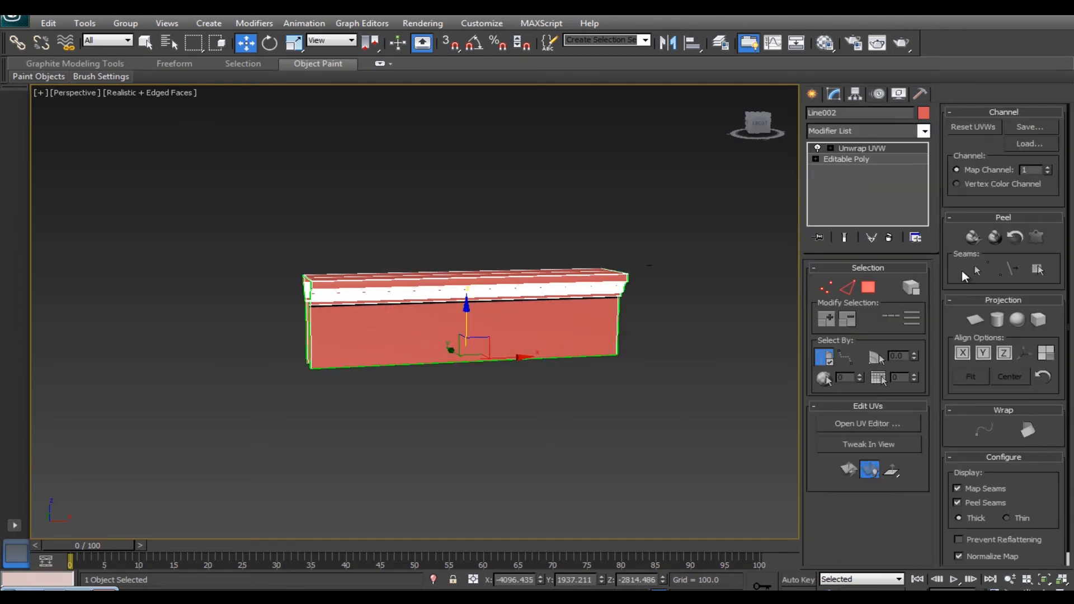
- Unfold all of the wall's faces with a Pelt map and render the UV template
left_click(873, 287)
left_click(1036, 236)
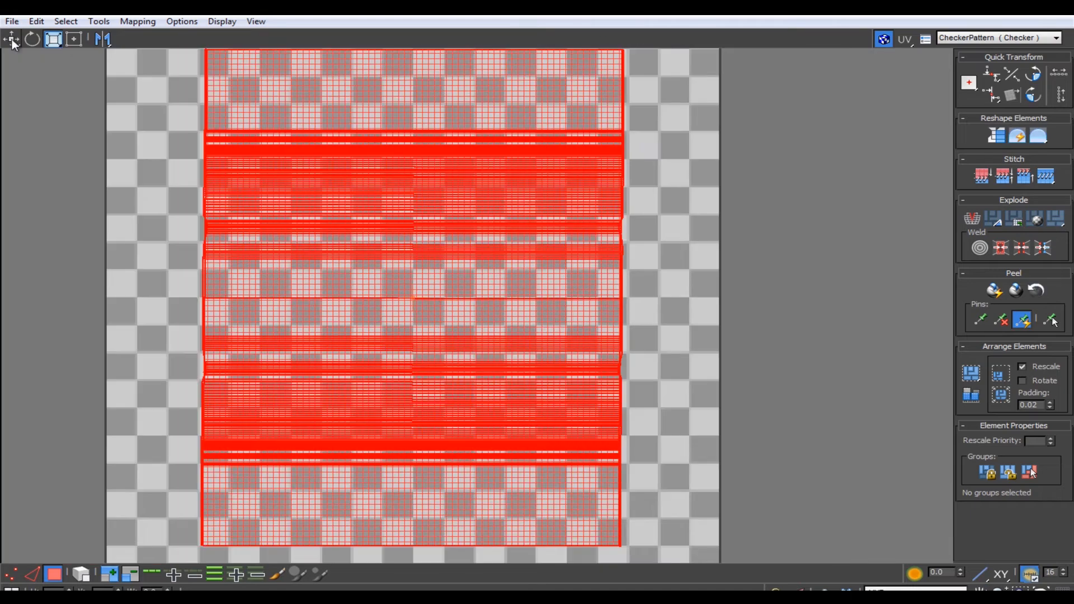
left_click(667, 313)
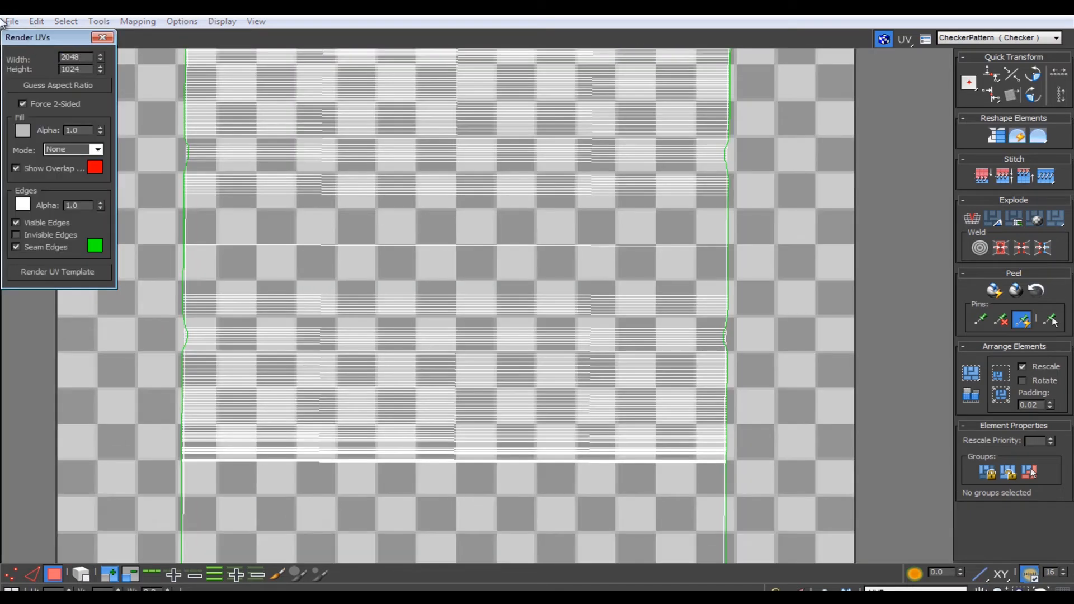
left_click(62, 271)
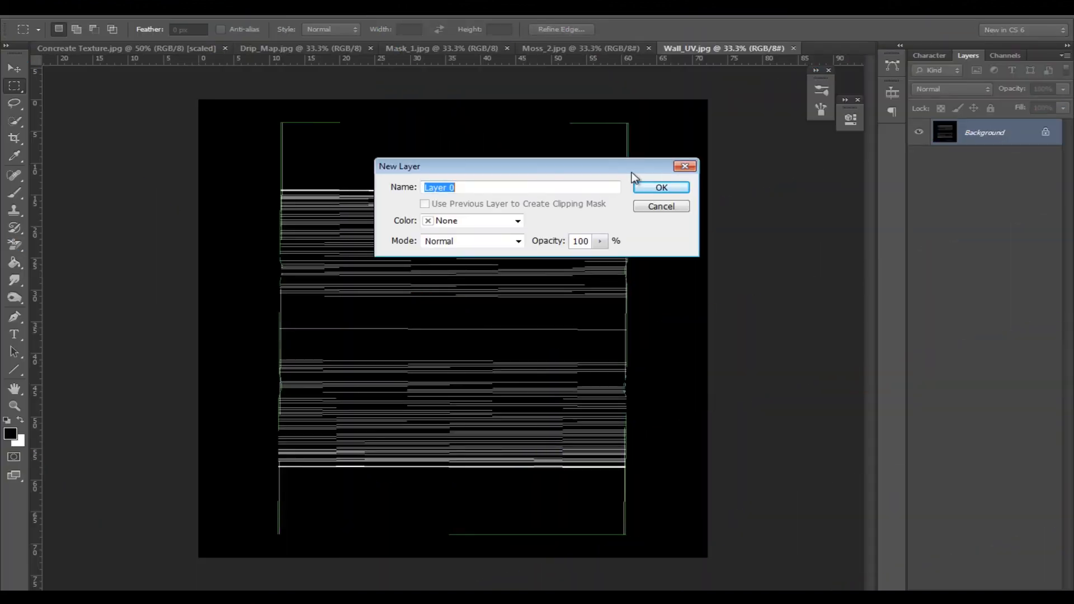
- In Photoshop, unlock the Wall_UV.jpg background and add the concrete texture, rotated 90° counterclockwise and stretched to cover the UV layout
left_click(649, 188)
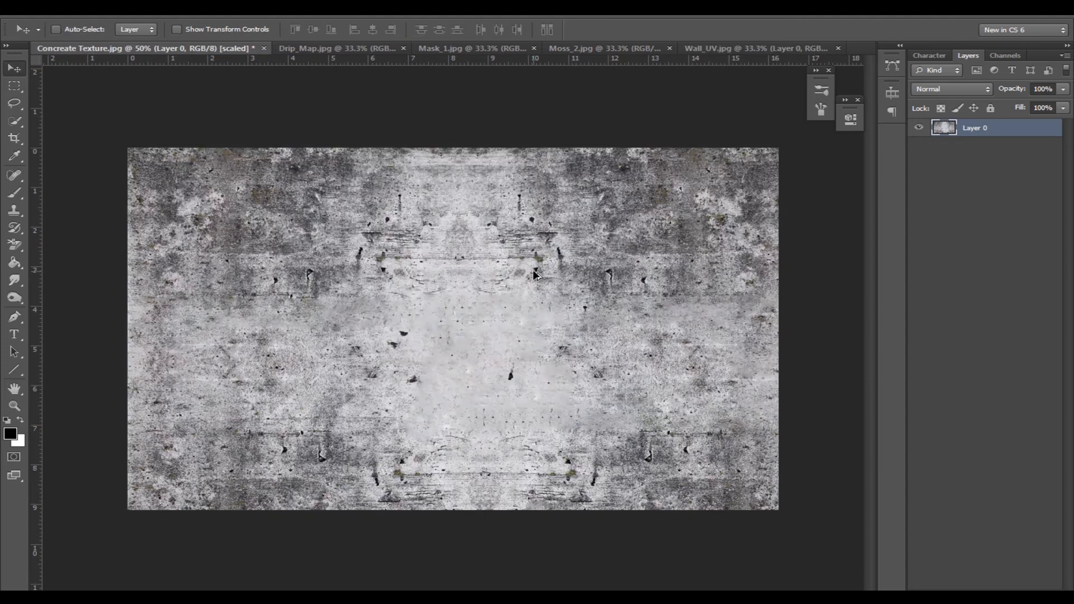
mouse_move(533, 269)
left_mouse_down()
mouse_move(683, 45)
mouse_move(713, 52)
mouse_move(514, 266)
left_mouse_up()
key("ctrl+t")
right_click(513, 266)
left_click(607, 449)
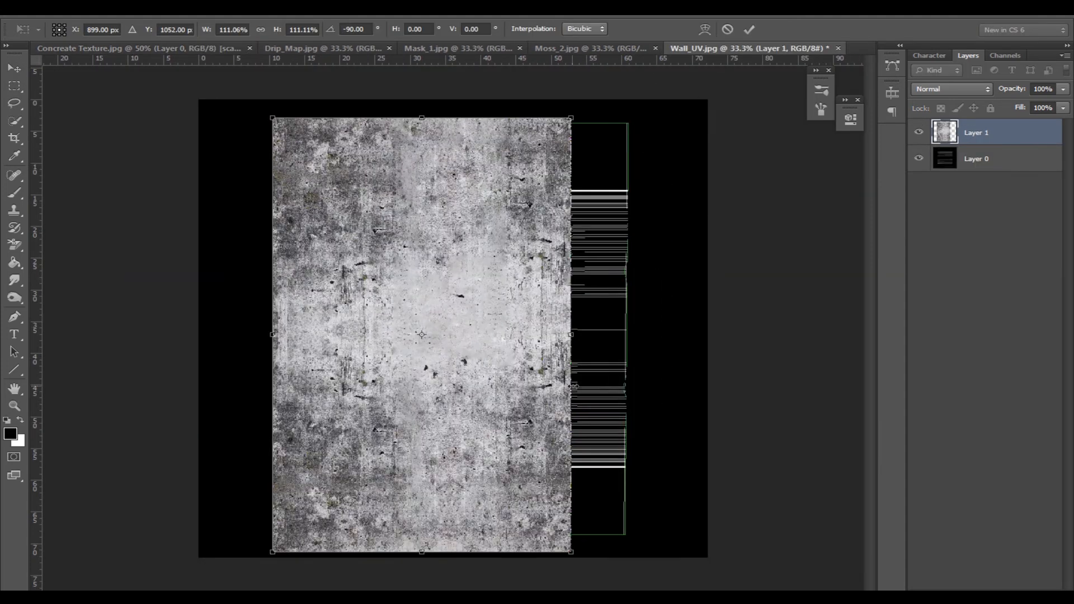
left_click_drag(574, 386, 629, 385)
key("Return")
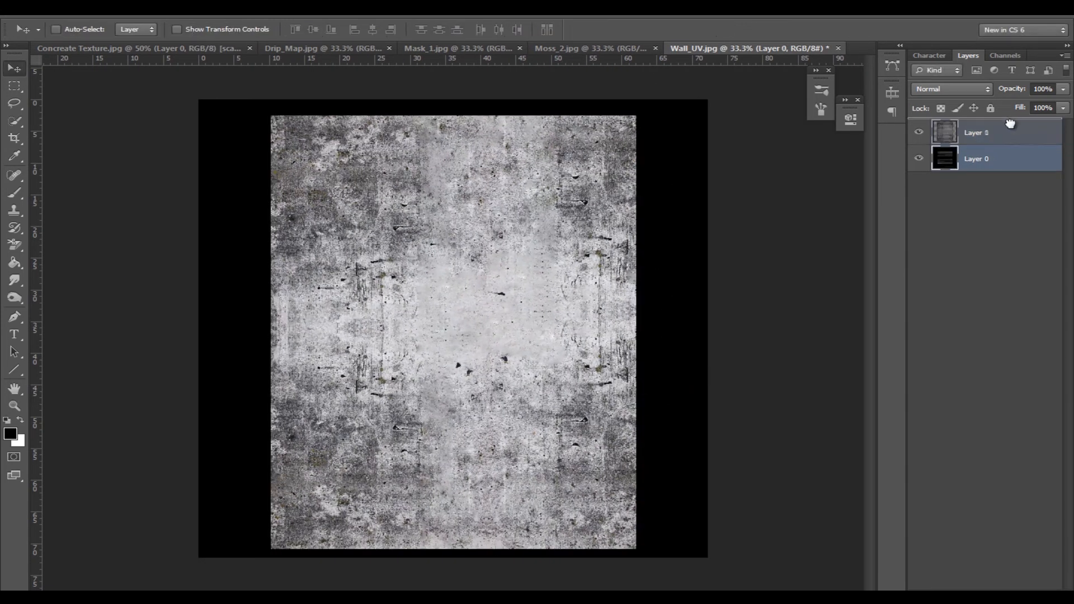
- Move the UV layout layer above the concrete texture and set its blend mode to Screen
left_click_drag(976, 159, 967, 107)
left_click(951, 88)
left_click(940, 215)
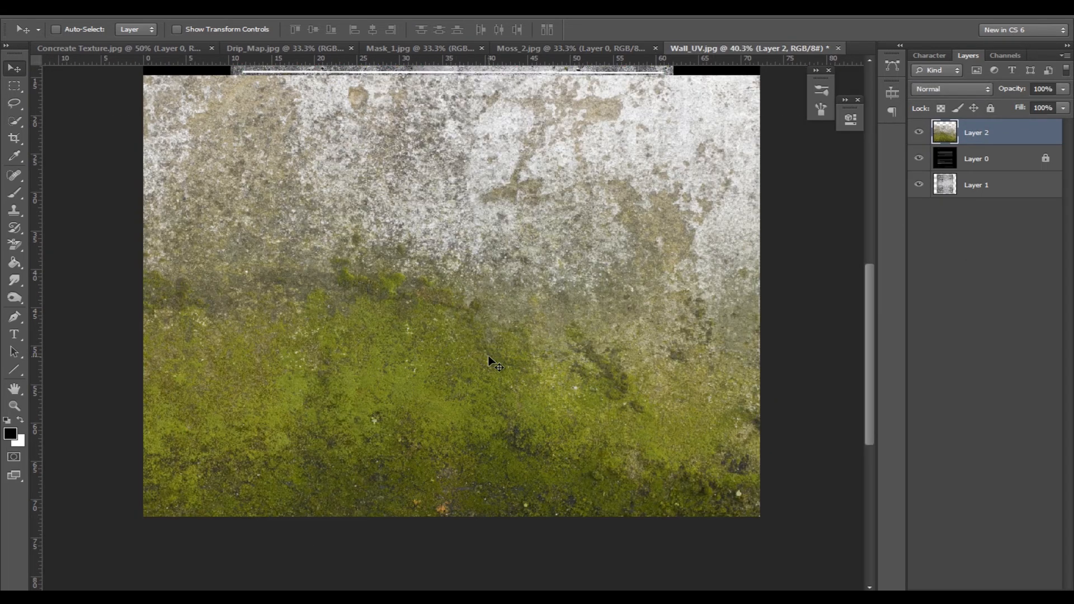
- Scale down the moss texture and position it over the lower part of the wall layout
key("ctrl+minus")
key("ctrl+t")
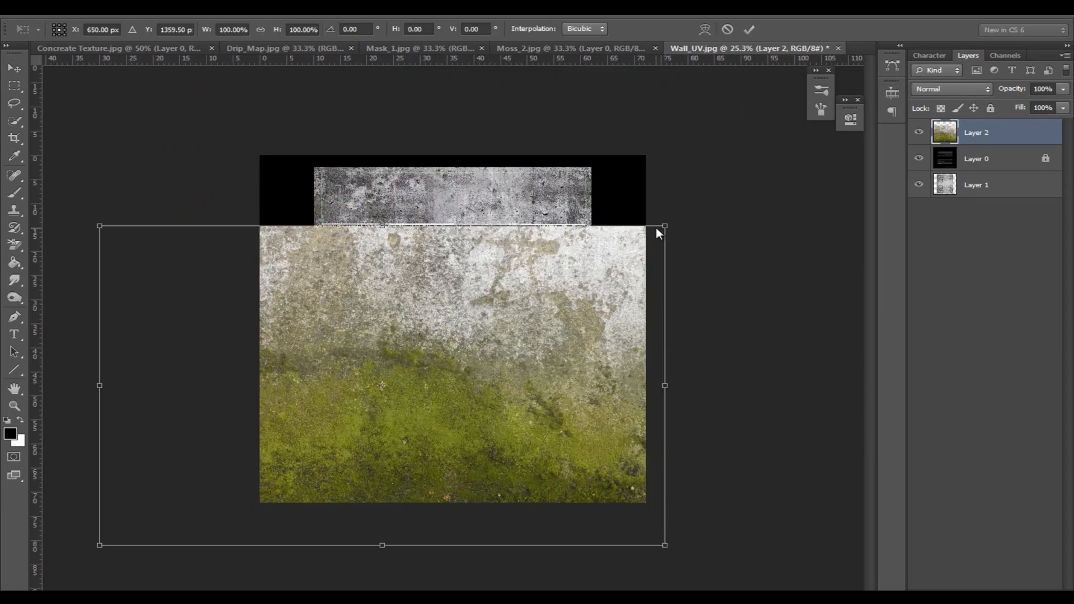
left_click_drag(656, 227, 298, 430, "shift")
left_click_drag(259, 487, 442, 432)
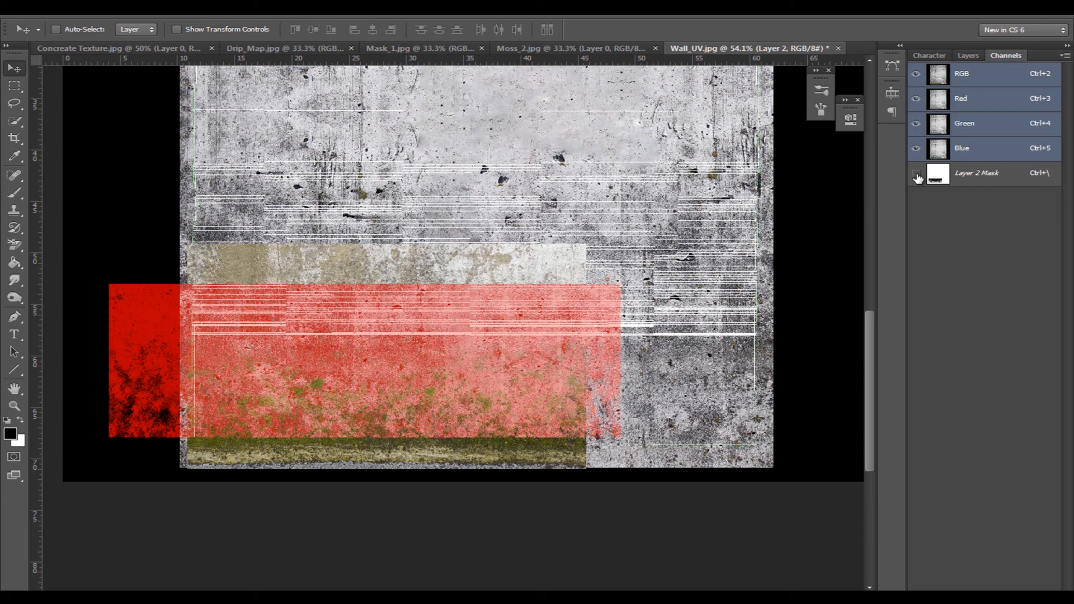
- Hide the layer mask overlay and remove the leftover texture strips above and below the moss patch
left_click(916, 175)
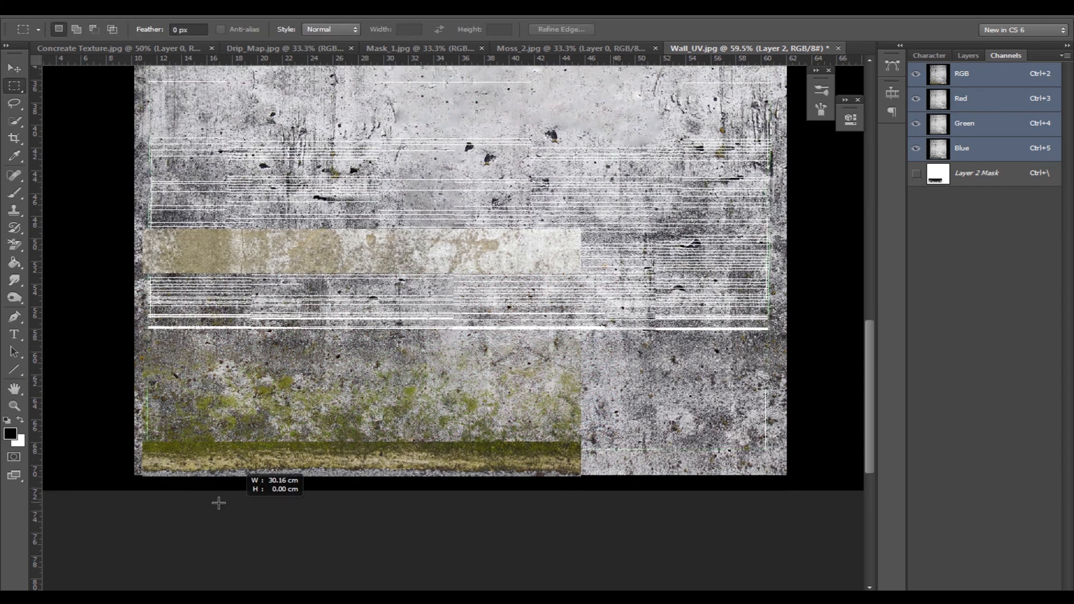
left_click_drag(215, 503, 144, 480)
left_click_drag(106, 194, 471, 242)
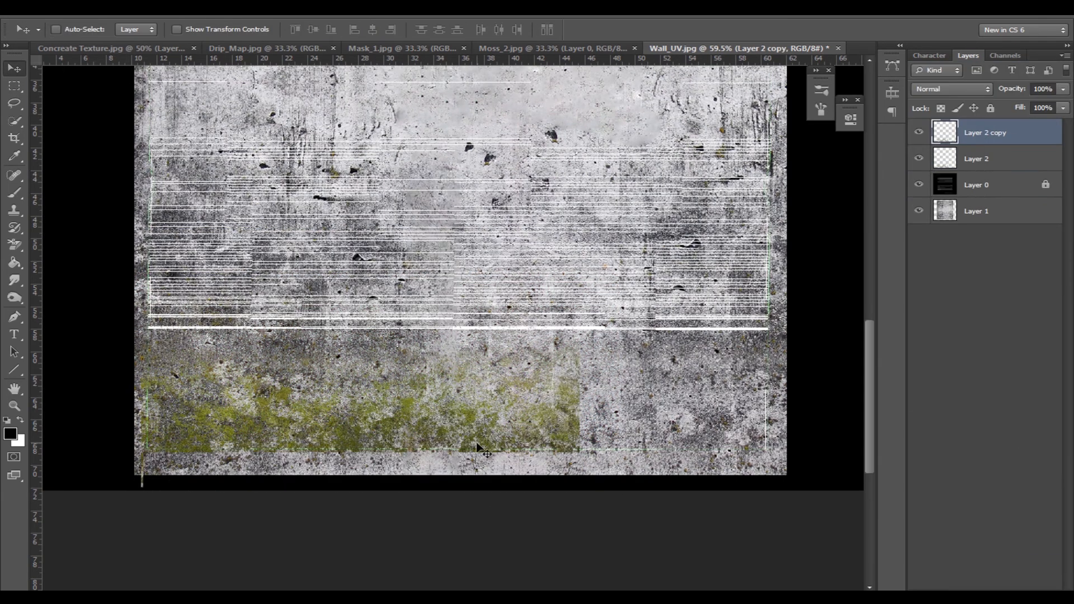
- Merge the moss layers, extend the strip sideways with a merged copy, and duplicate the whole strip onto the upper part of the layout
left_click(992, 161, "shift")
key("ctrl+e")
left_click_drag(478, 432, 727, 440, "alt")
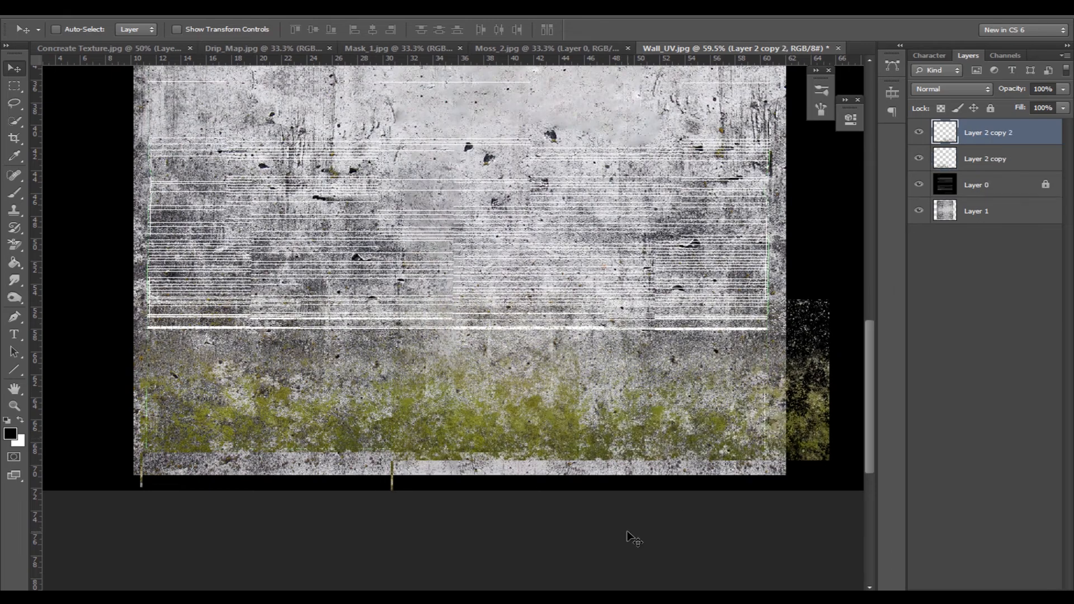
left_click(990, 159, "shift")
key("ctrl+e")
scroll(593, 369, "down", 4, "alt")
left_click_drag(594, 373, 502, 140, "alt")
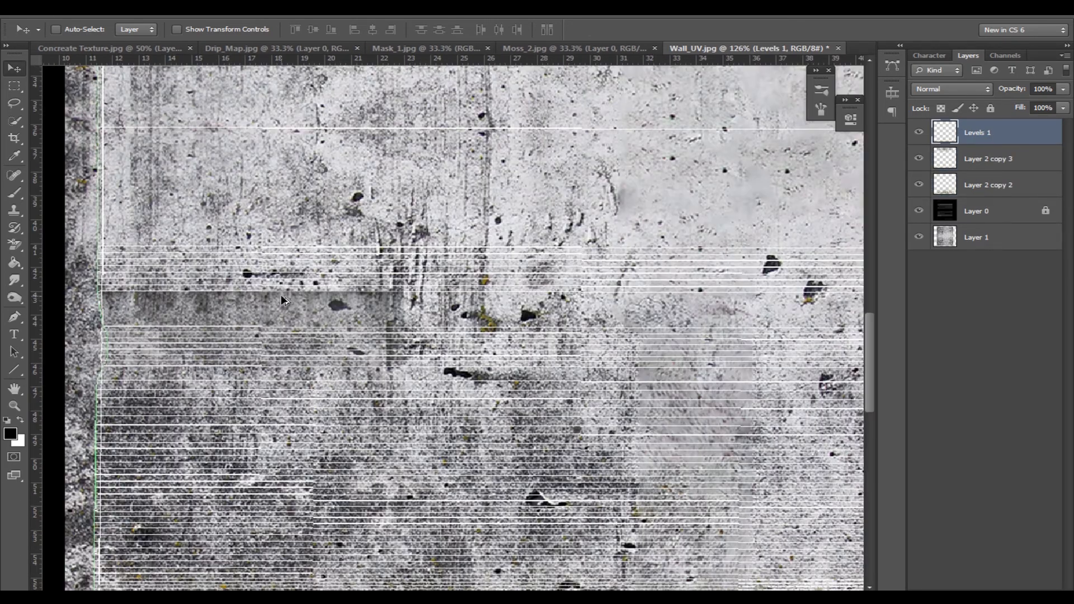
- Copy the dark drip stain along the lower ledge line and place a vertically flipped copy on the opposite ledge line
left_click_drag(263, 297, 436, 298, "alt")
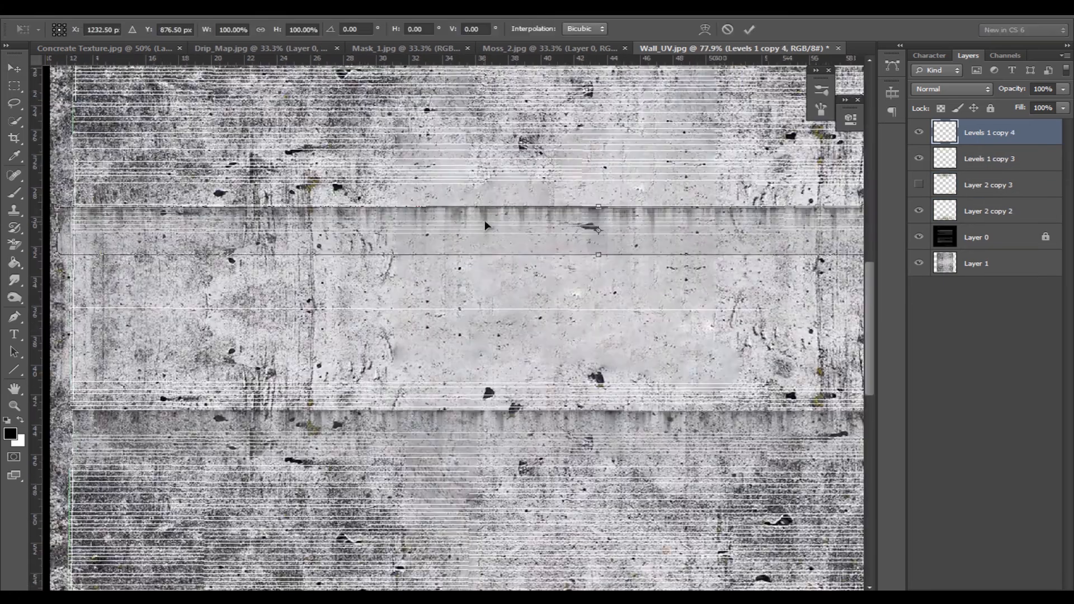
right_click(484, 222)
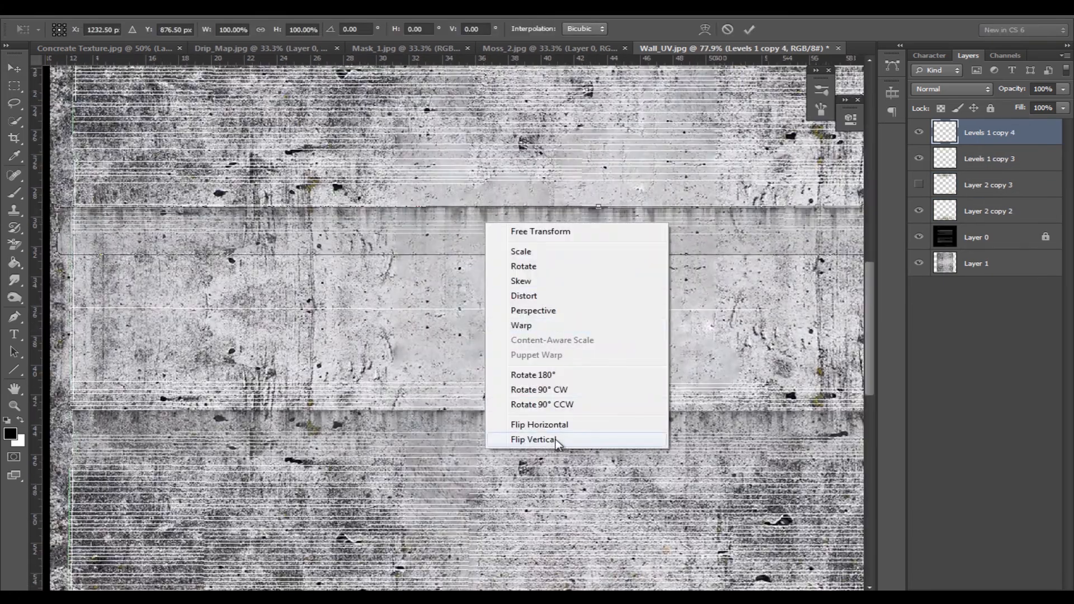
left_click(556, 440)
left_click_drag(475, 241, 475, 192)
scroll(458, 313, "down", 2, "alt")
key("Return")
- Hide the UV layout layer to check the whole wall texture, and show the layer again
scroll(447, 315, "down", 5, "alt")
left_click(965, 238)
left_click(918, 237)
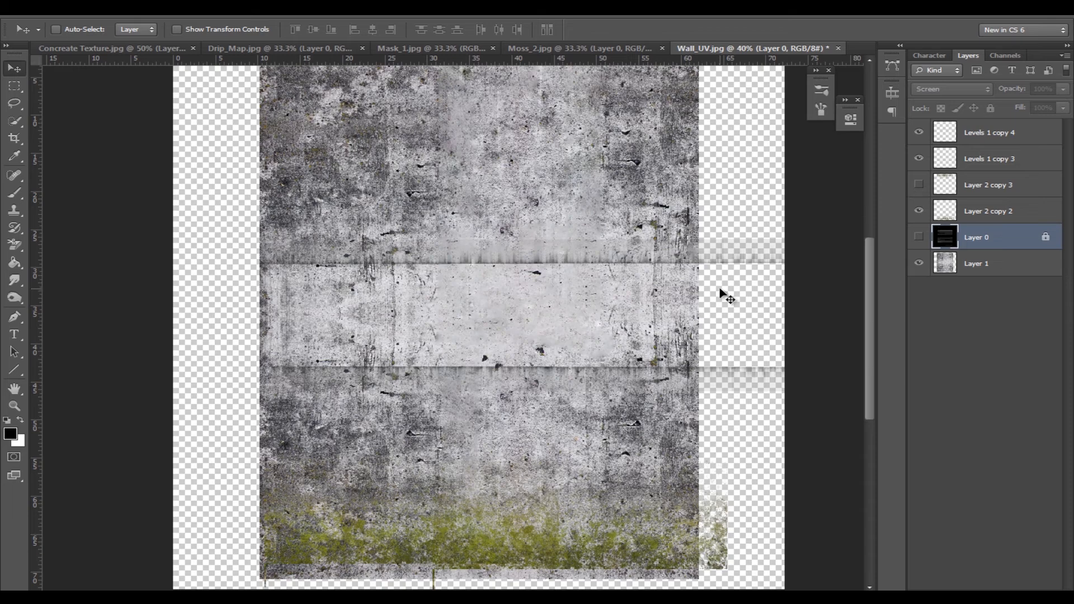
left_click_drag(735, 290, 721, 325)
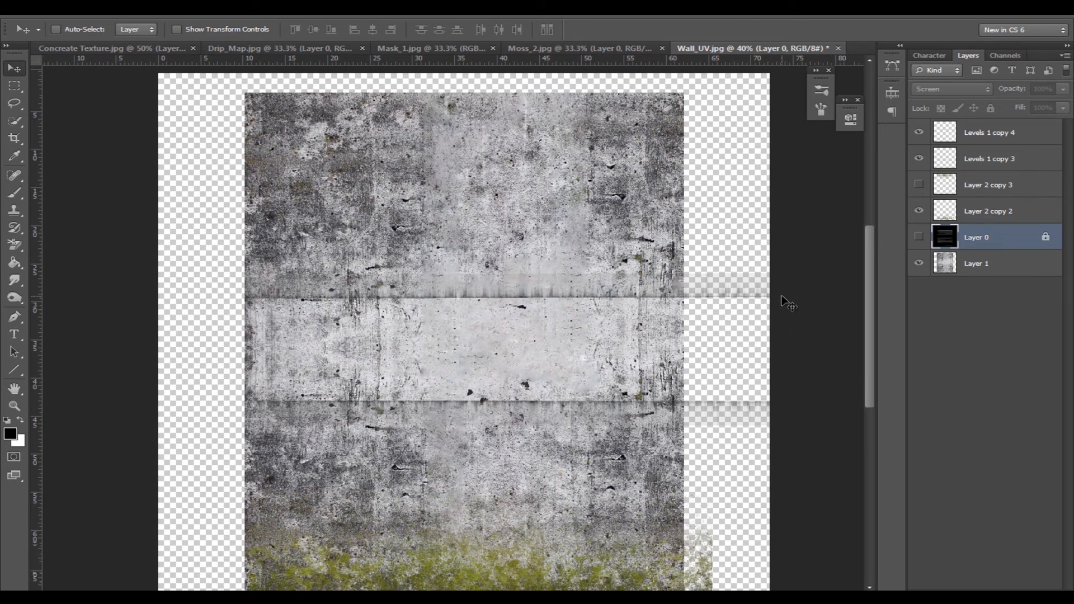
left_click(919, 237)
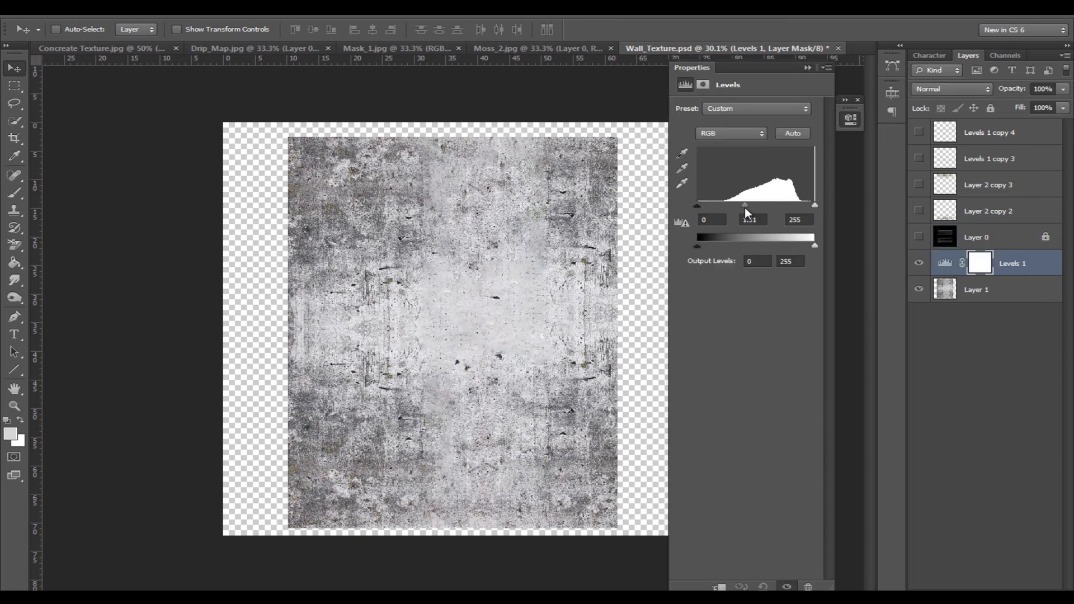
- Increase the concrete texture's contrast with the Levels adjustment, setting the white input to 169 and adjusting the black and midtone inputs
left_click_drag(744, 207, 775, 213)
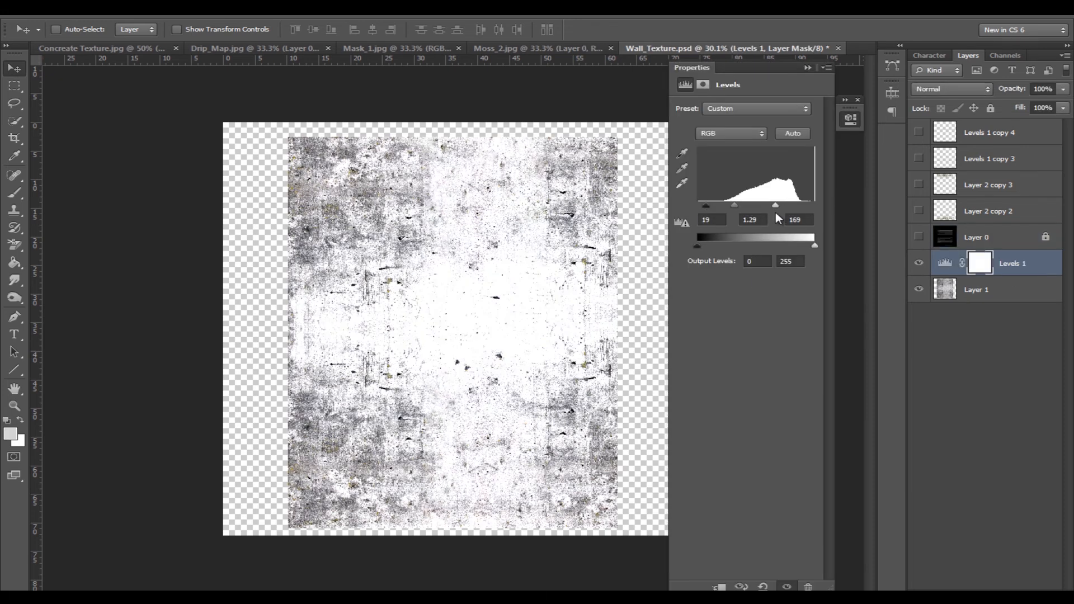
left_click_drag(699, 206, 715, 207)
left_click_drag(740, 206, 734, 207)
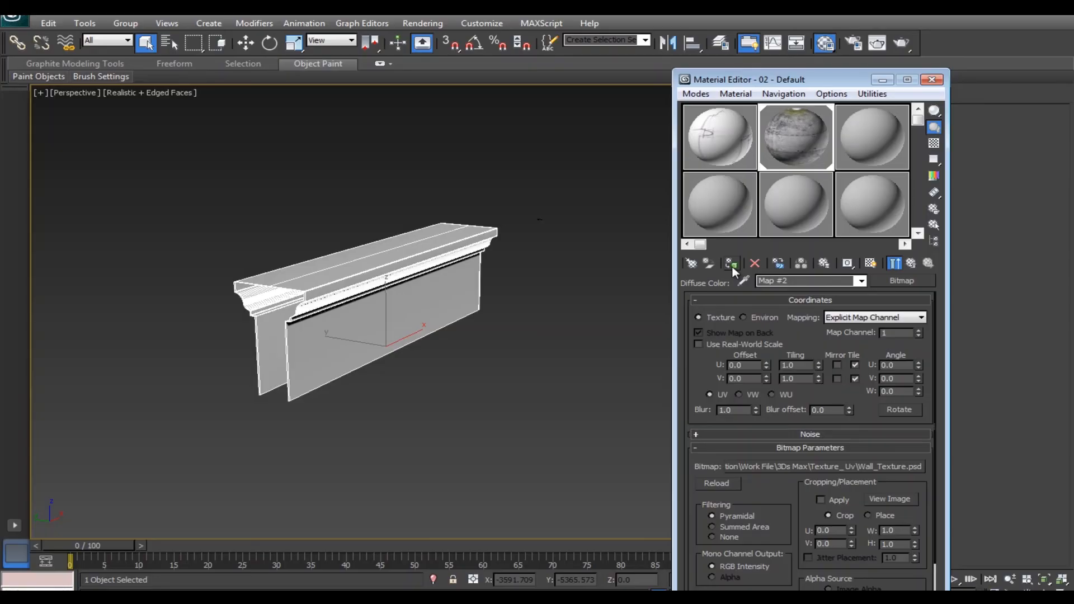
- In 3ds Max, display the Wall_Texture.psd map on the wall in the viewport and turn off edged faces to inspect it
left_click(870, 264)
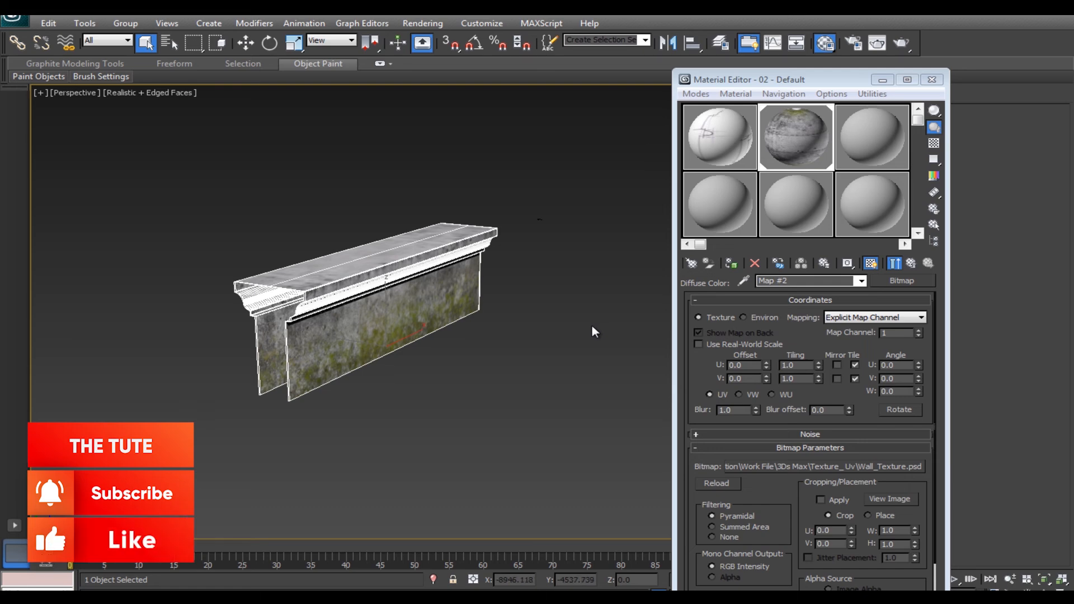
key("F4")
middle_click_drag(592, 325, 499, 344, "alt")
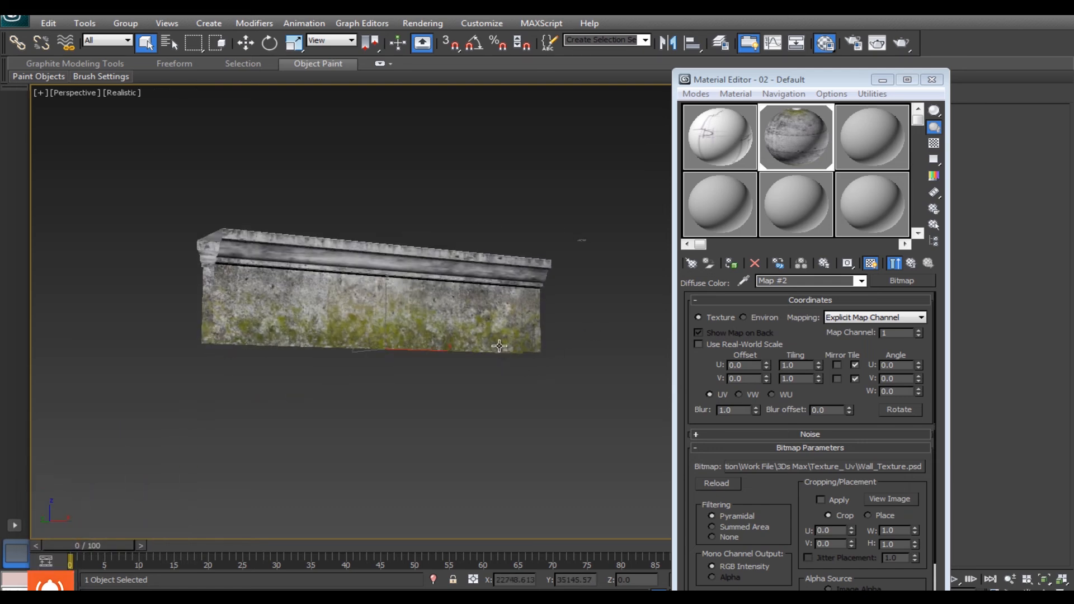
middle_click_drag(568, 352, 502, 383)
scroll(502, 384, "up", 5)
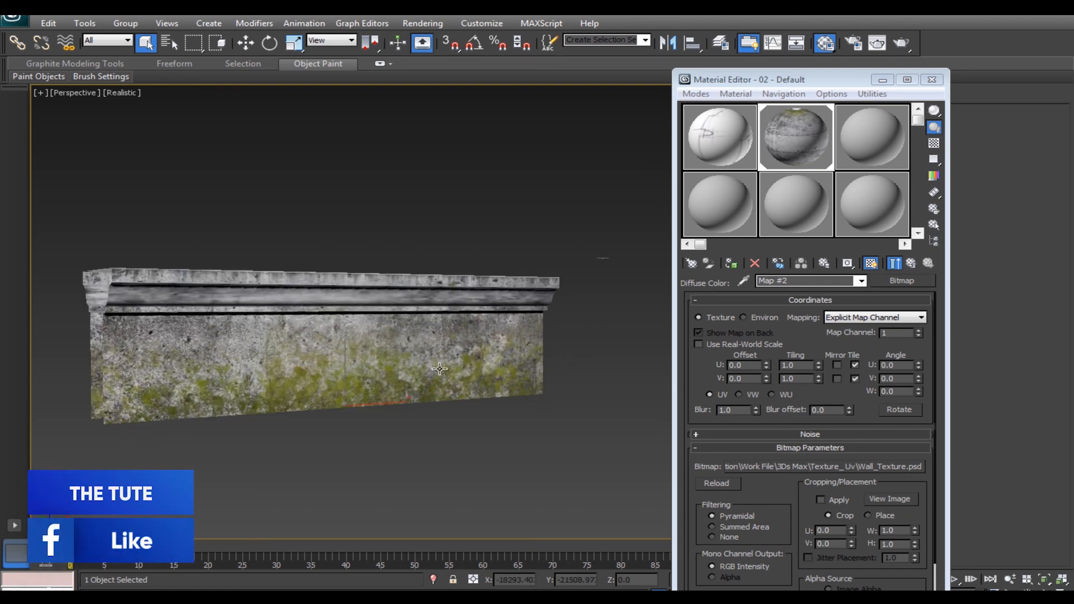
middle_click_drag(573, 374, 550, 375, "alt")
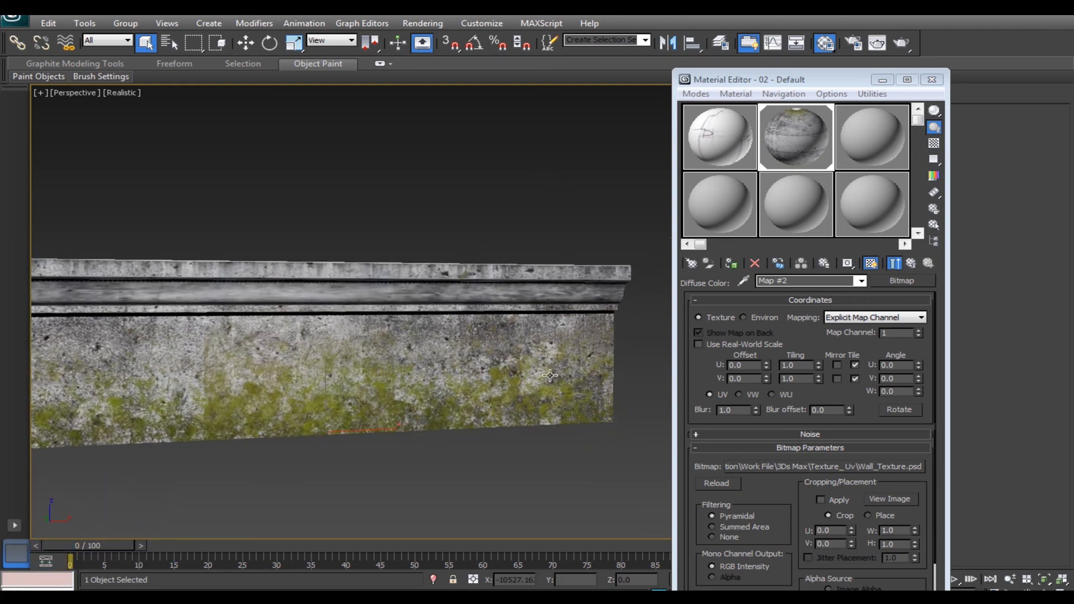
middle_click_drag(418, 381, 482, 391)
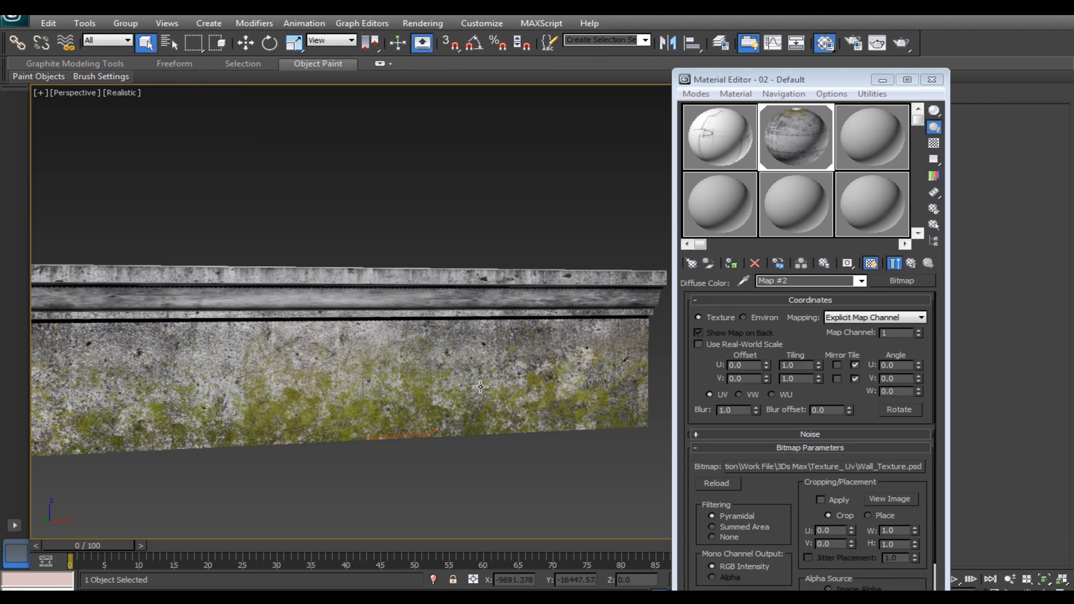
scroll(480, 386, "down", 2)
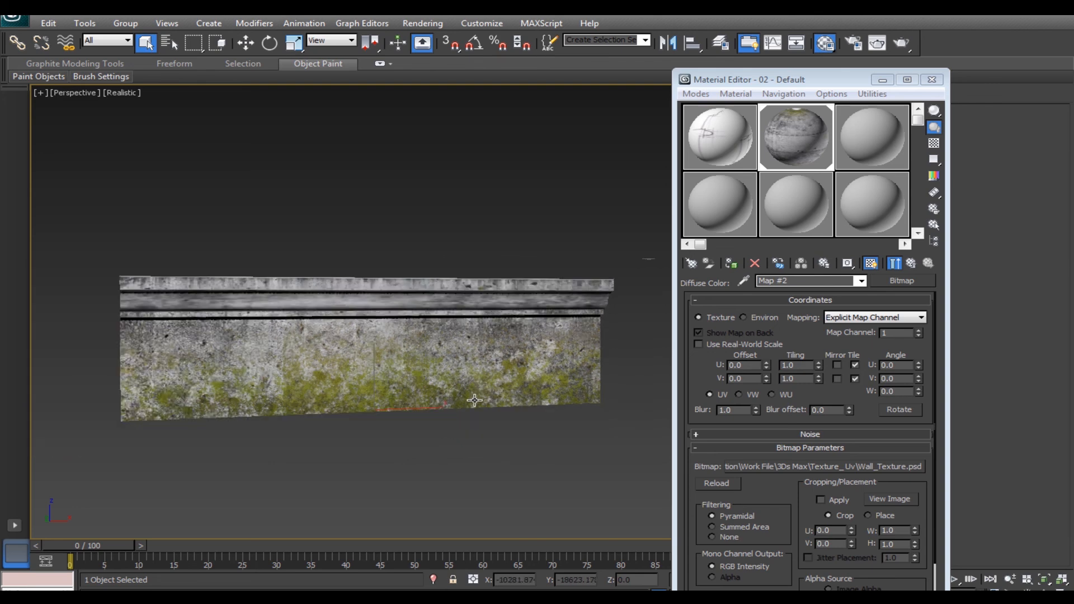